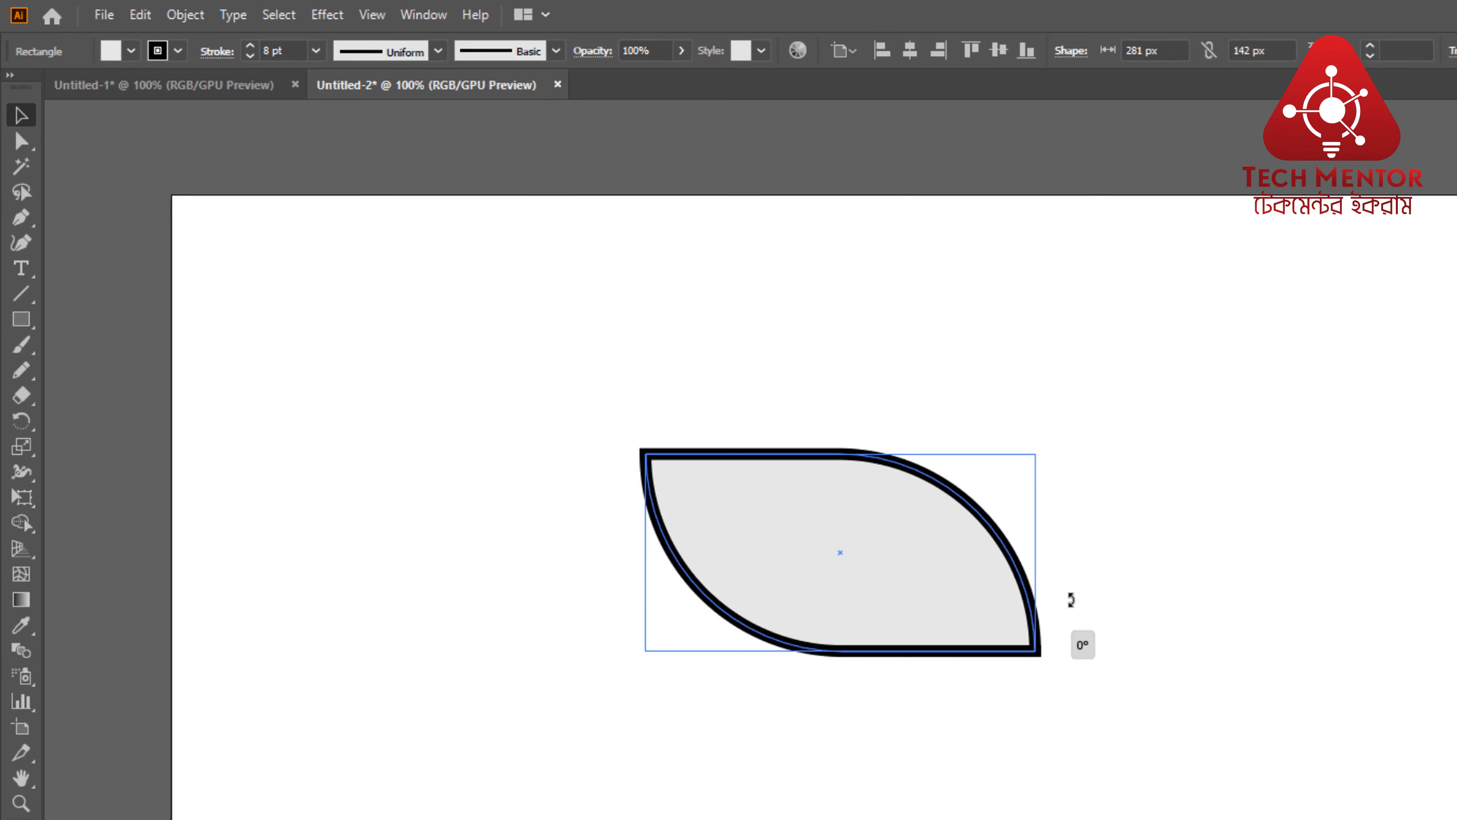
Step: Rotate the leaf shape about 45° counterclockwise so that its straight edges run diagonally
drag(1070, 595, 1068, 418)
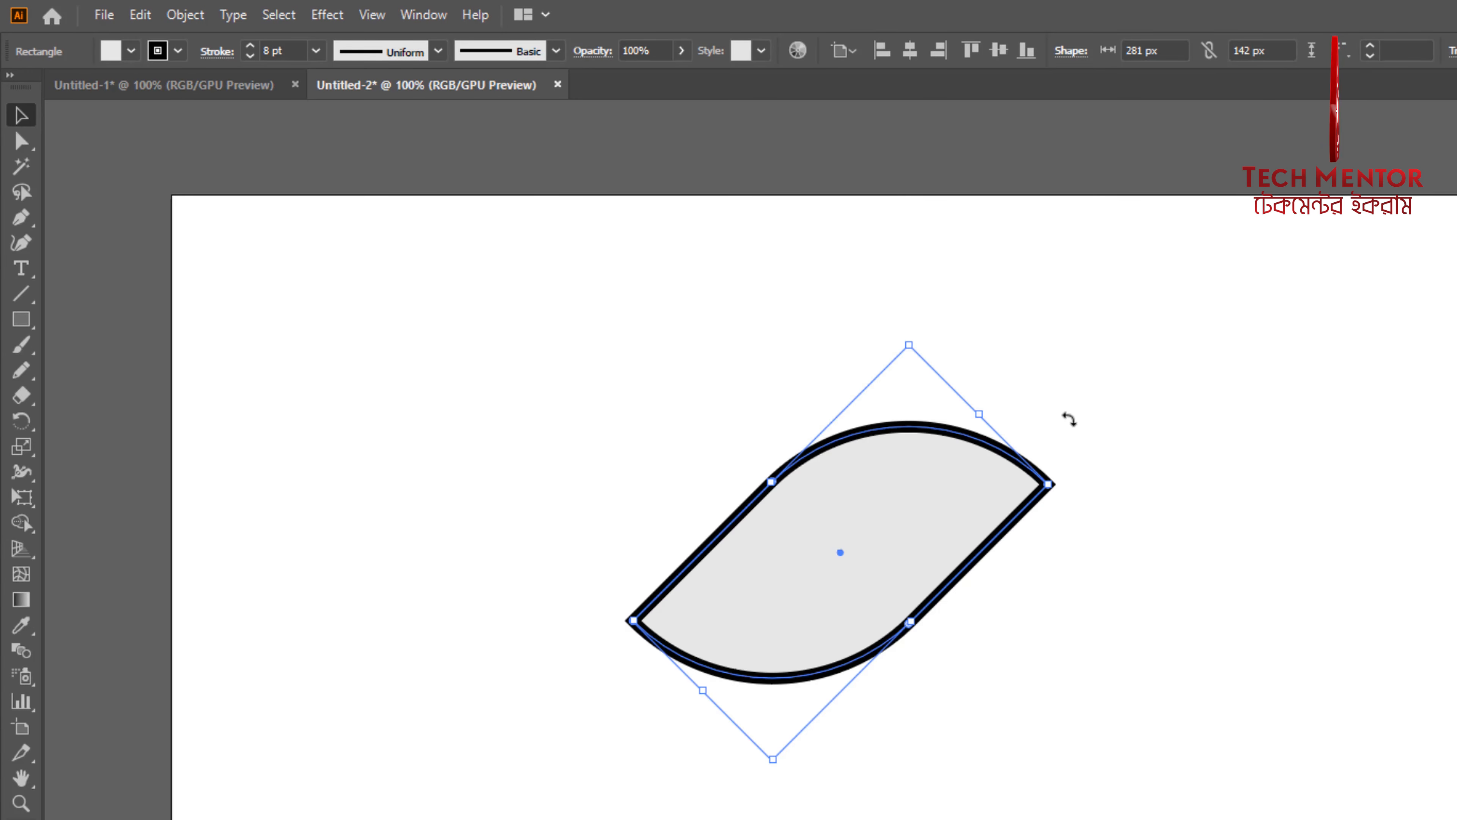
click(1138, 634)
drag(671, 393, 941, 679)
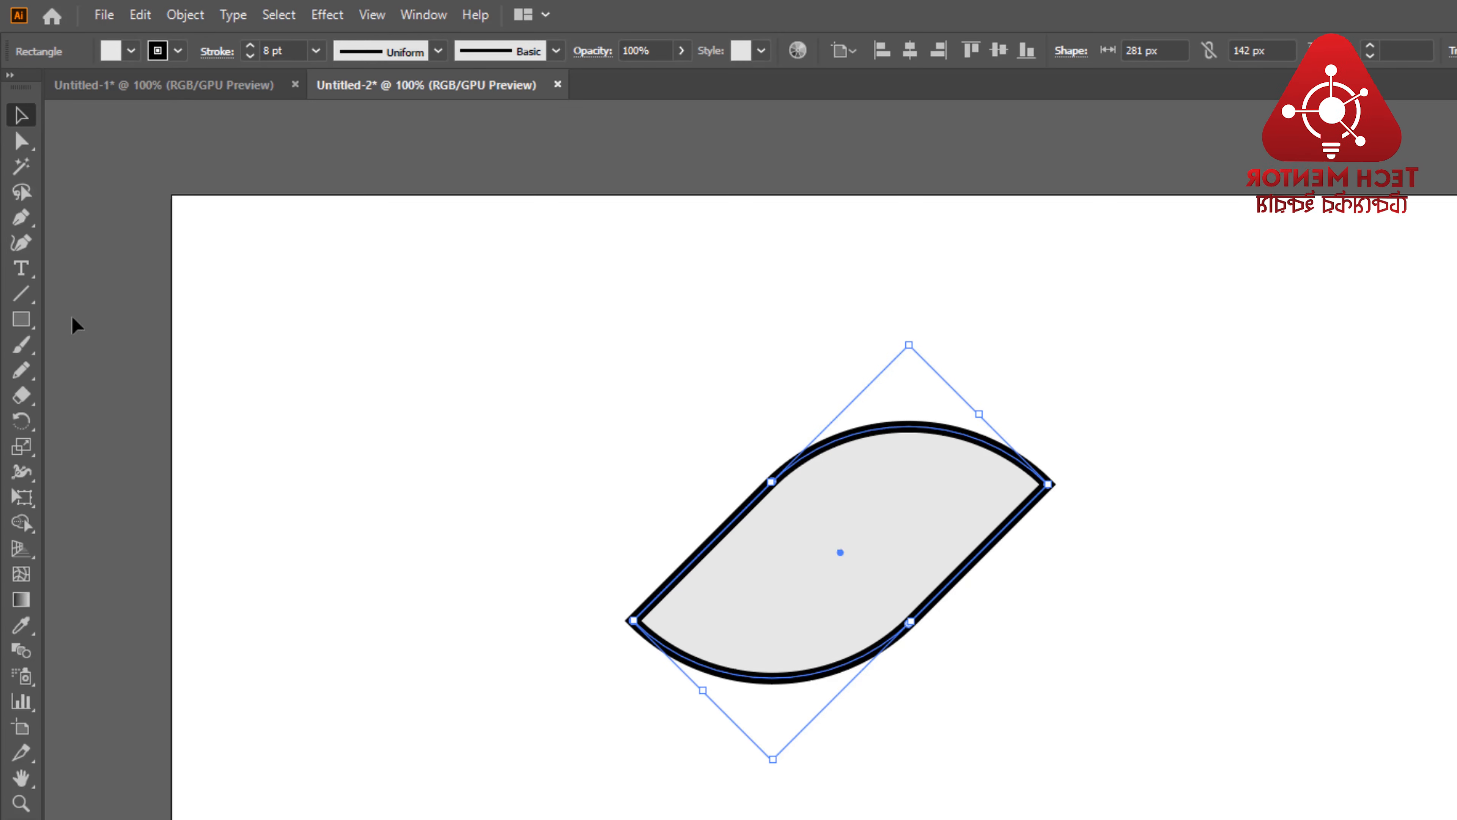
Step: Set the Pencil tool's fidelity to Smooth, keeping selected-path editing and closing paths within 15 pixels
double_click(20, 372)
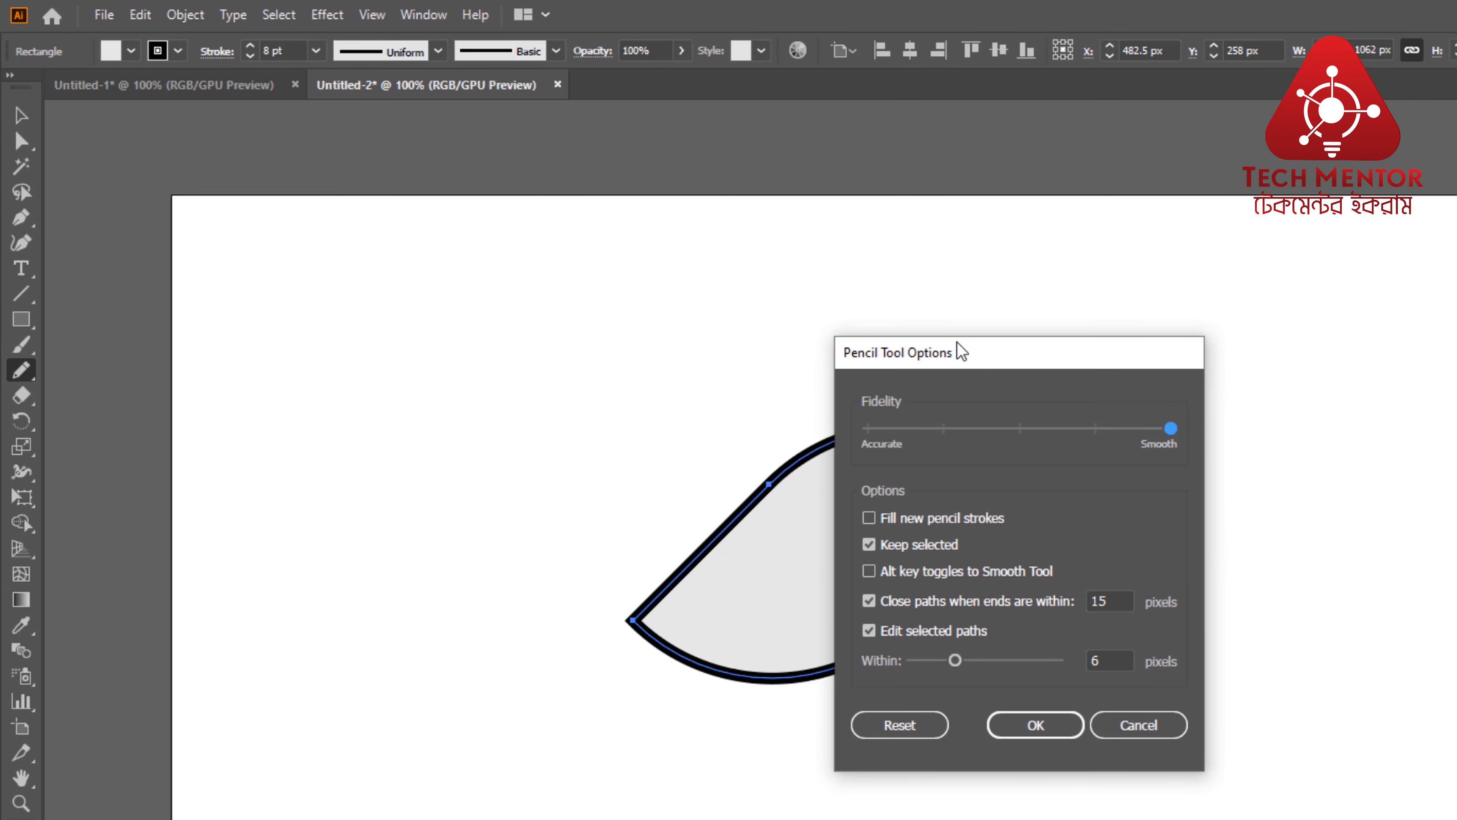
mouse_move(956, 342)
mouse_down()
mouse_move(687, 427)
mouse_move(425, 345)
mouse_up()
mouse_move(630, 413)
mouse_down()
mouse_move(458, 416)
mouse_move(663, 423)
mouse_up()
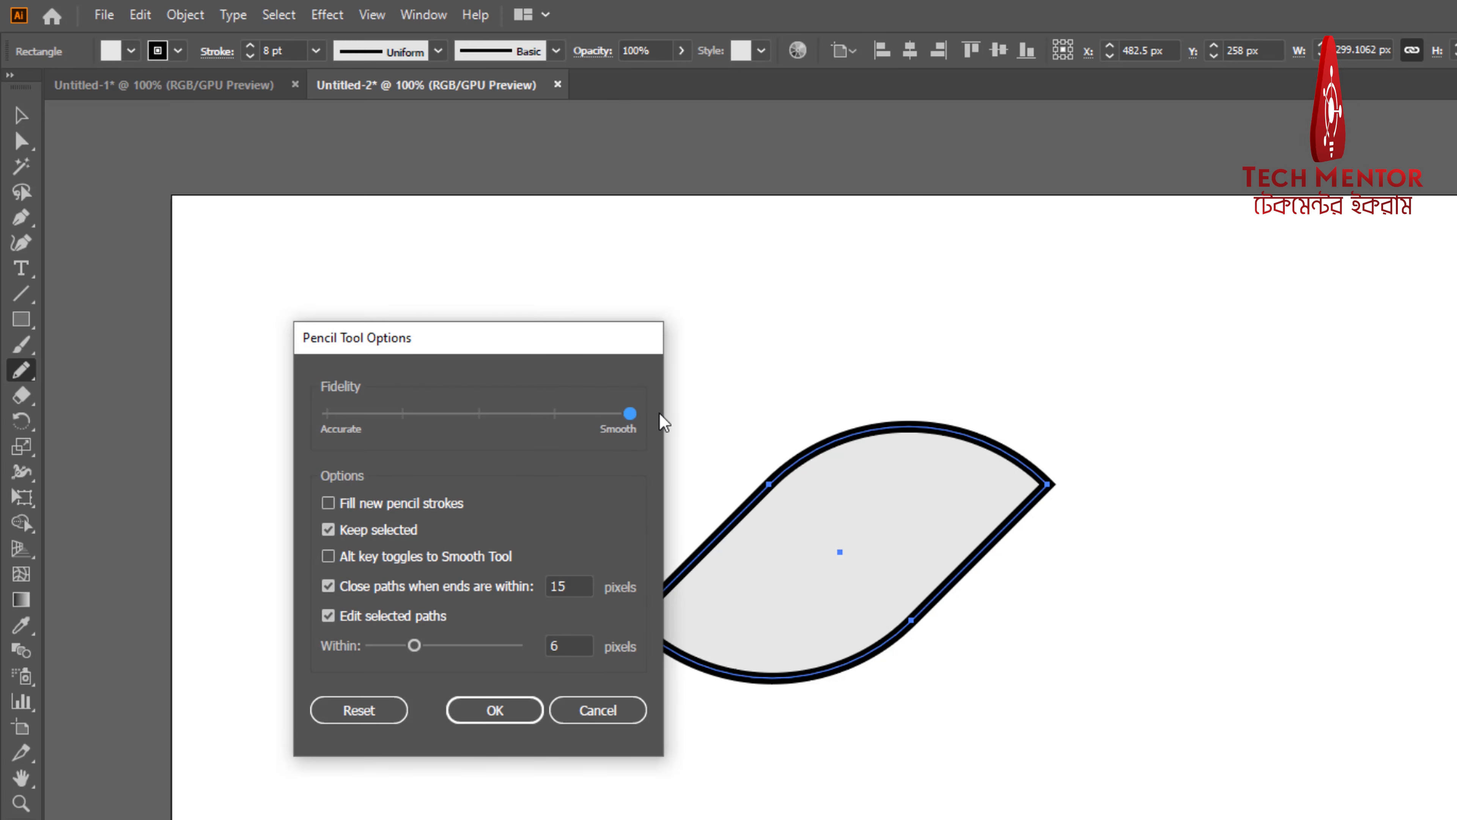
click(494, 710)
Step: Draw four curved vein lines with the Pencil tool, each running inward from the leaf's upper-left edge
scroll(837, 477, up, 4)
scroll(838, 477, down, 2)
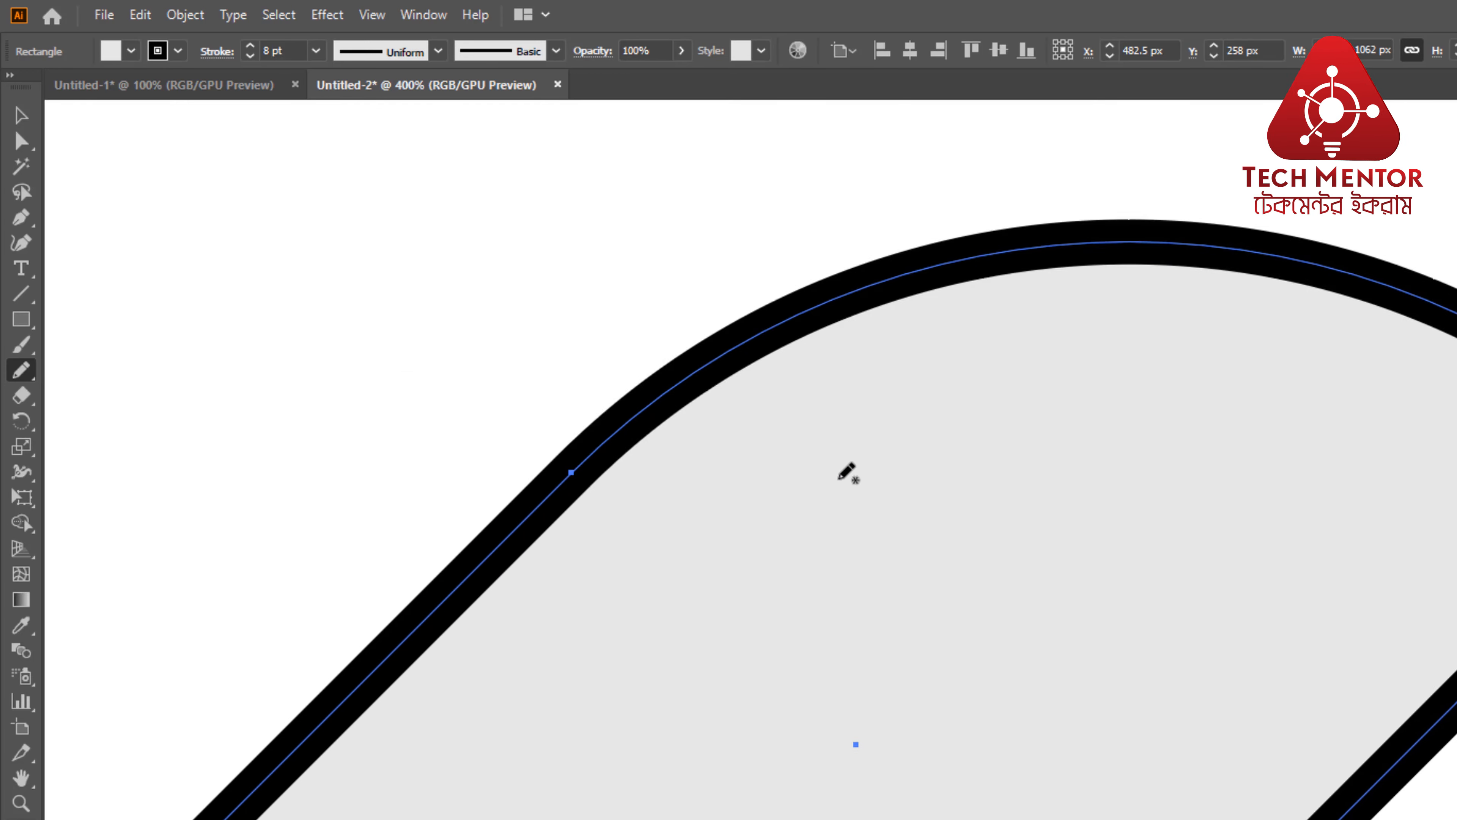
mouse_move(772, 414)
mouse_down()
mouse_move(870, 440)
mouse_move(1010, 438)
mouse_up()
mouse_move(700, 469)
mouse_down()
mouse_move(868, 514)
mouse_move(934, 510)
mouse_up()
mouse_move(588, 589)
mouse_down()
mouse_move(737, 629)
mouse_move(931, 618)
mouse_up()
mouse_move(480, 690)
mouse_down()
mouse_move(667, 743)
mouse_move(848, 724)
mouse_up()
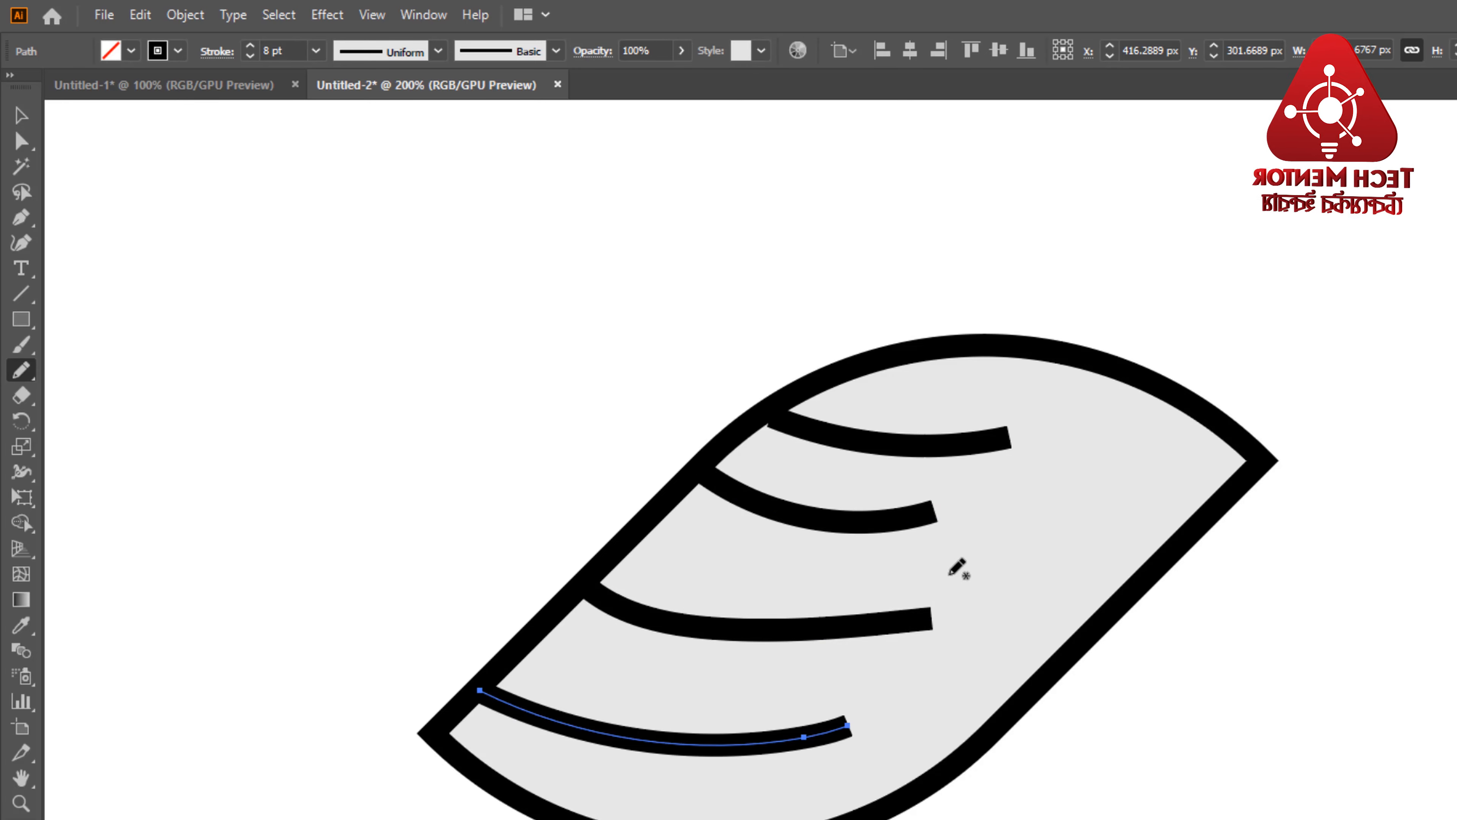
Step: Undo the lowest vein line and redraw it as a shorter, evenly curved line
key(ctrl+z)
mouse_move(480, 689)
mouse_down()
mouse_move(695, 732)
mouse_move(770, 722)
mouse_up()
key(ctrl+z)
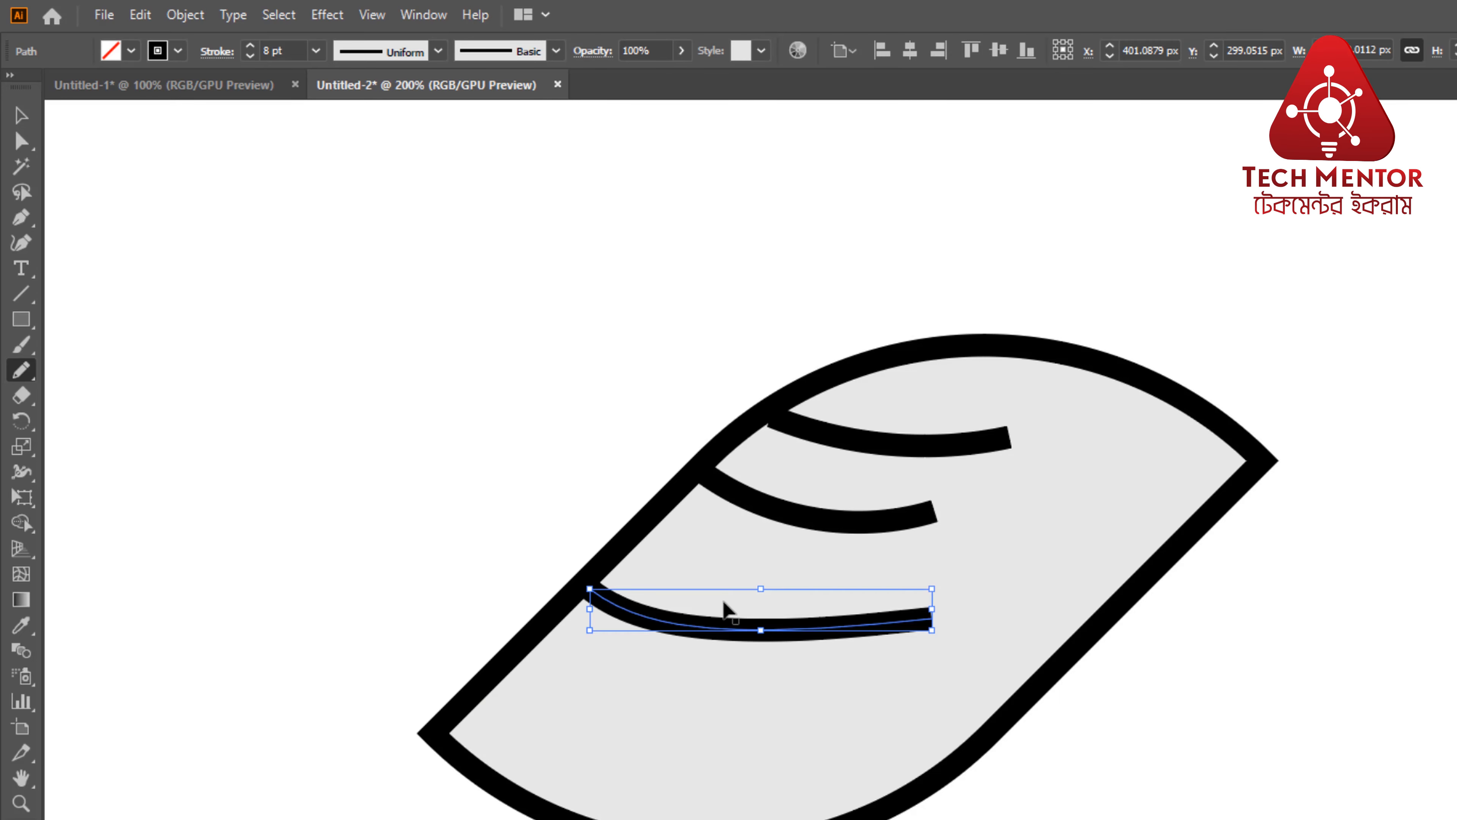
mouse_move(497, 674)
mouse_down()
mouse_move(633, 733)
mouse_move(776, 715)
mouse_up()
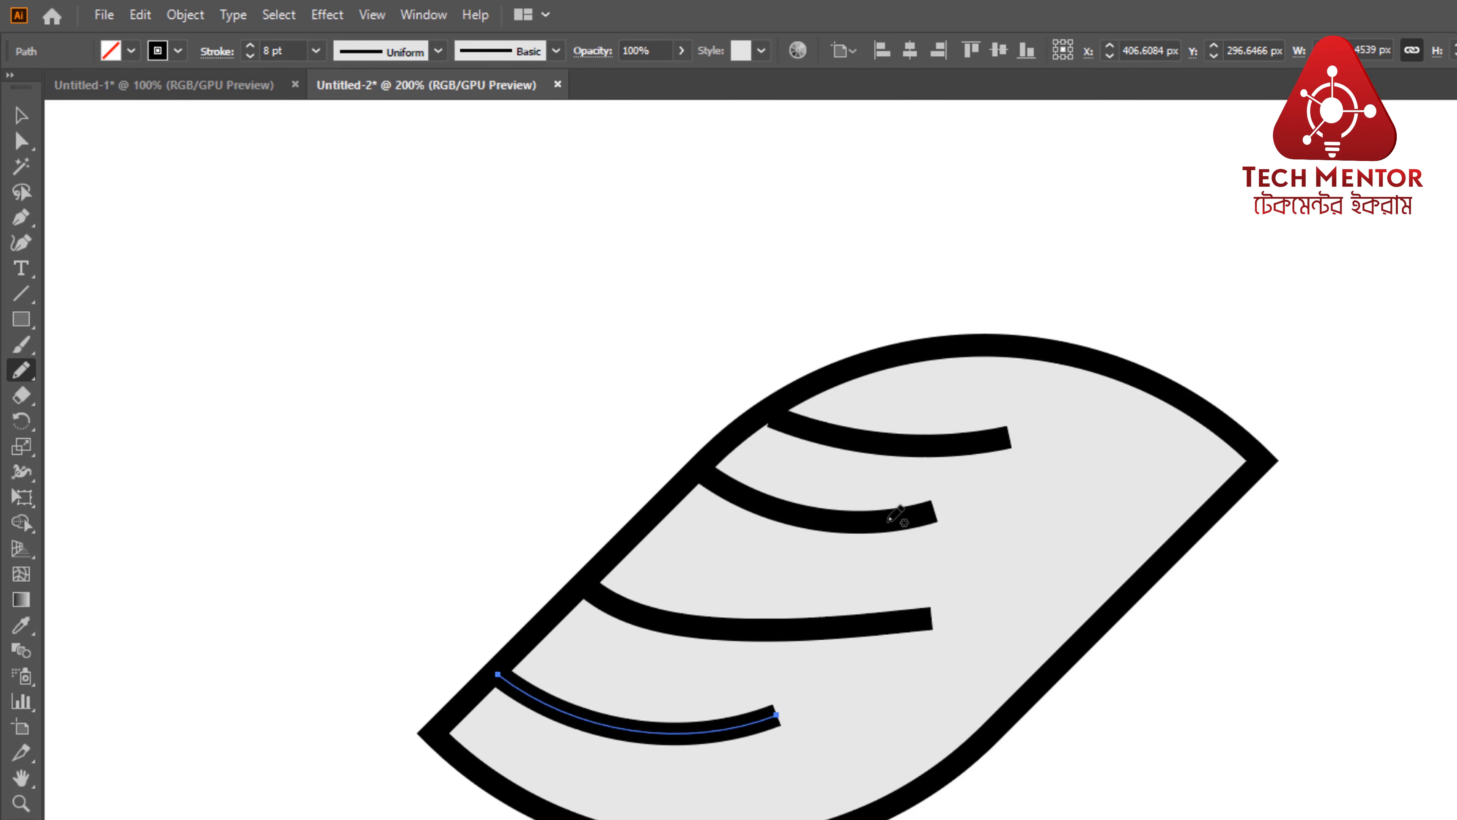
Step: Select the four vein lines without the leaf outline and give their strokes round caps
click(21, 115)
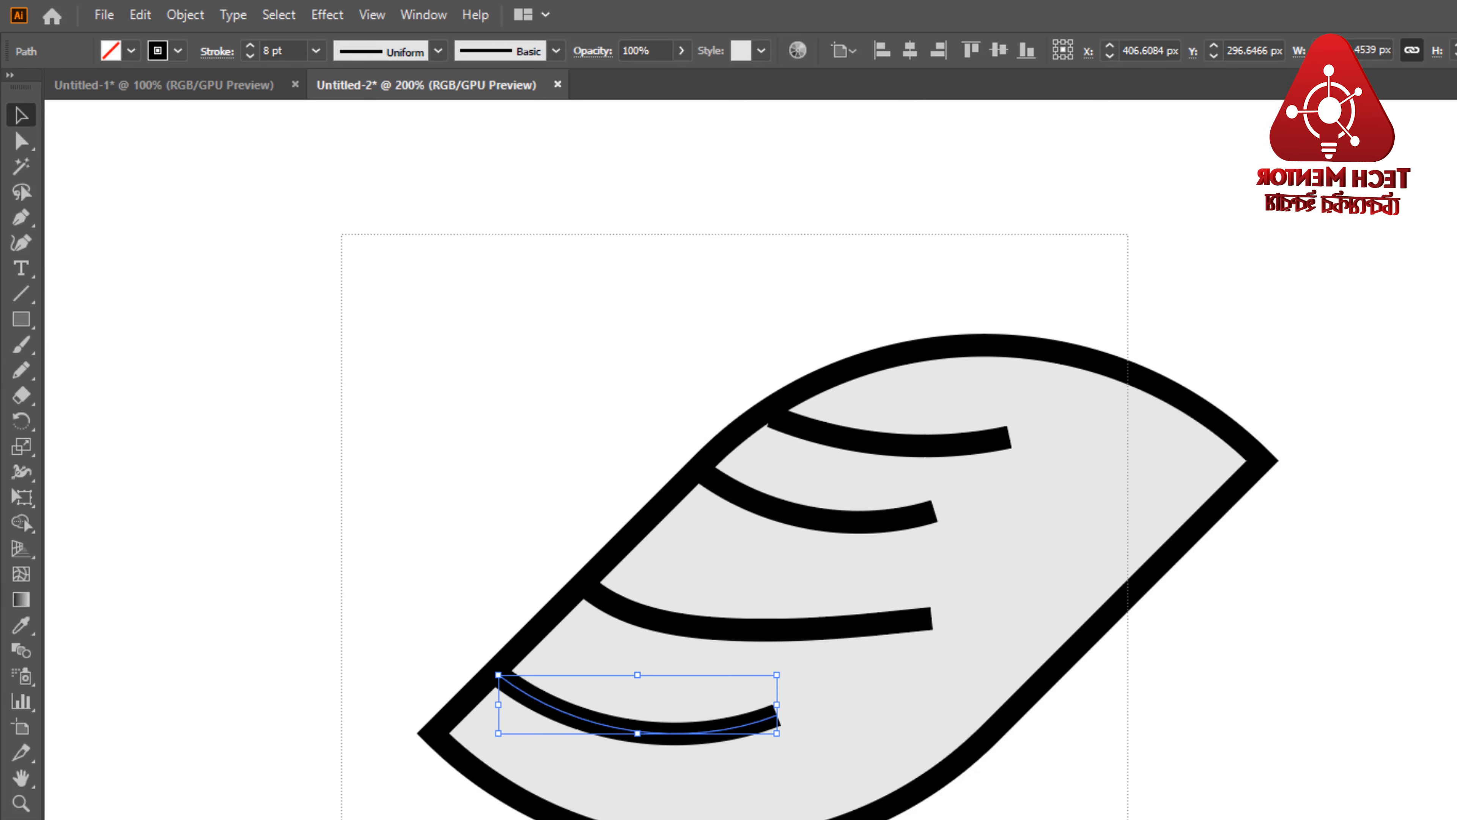
key(ctrl+a)
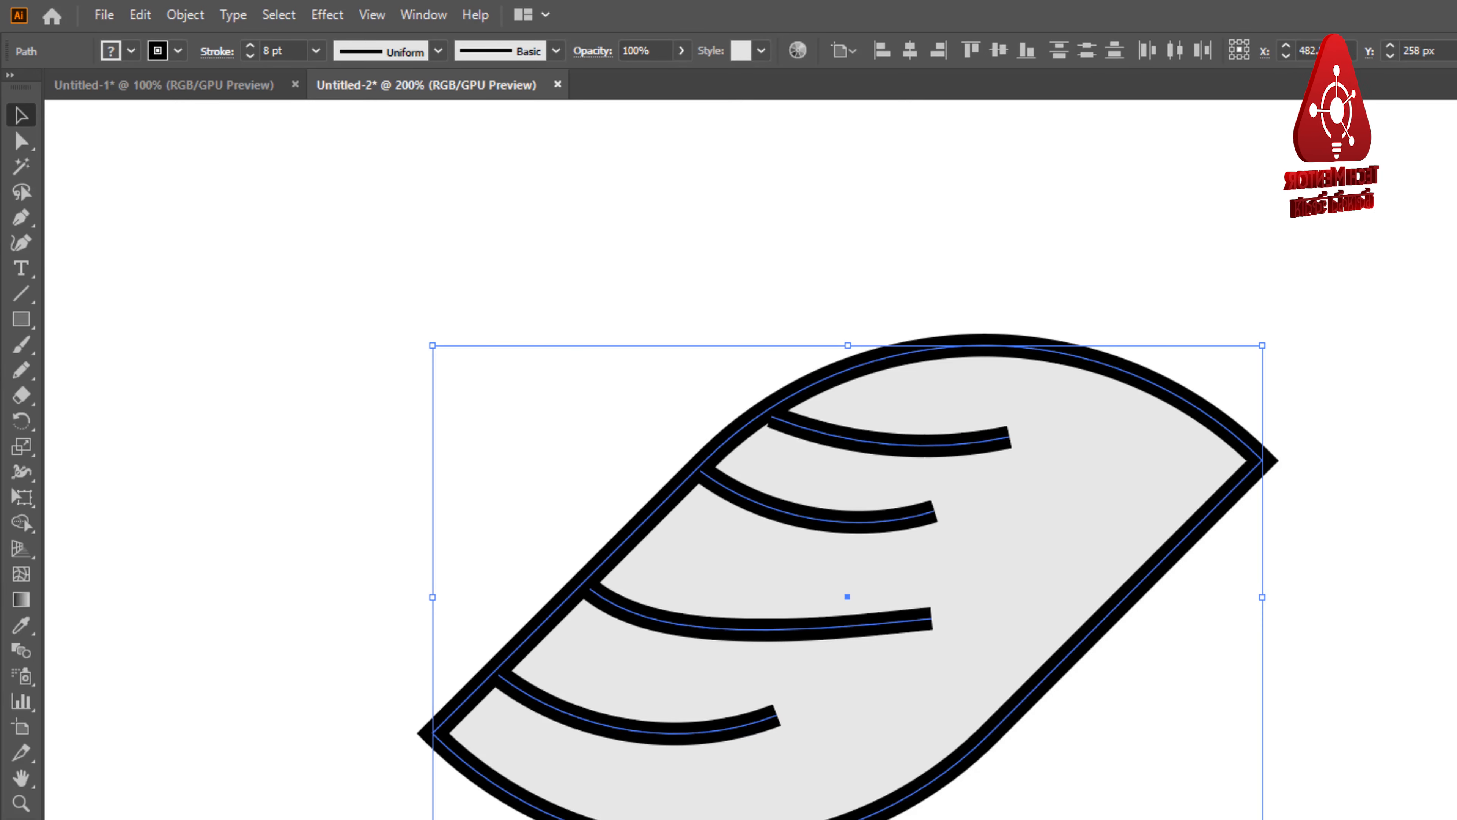
shift+click(1257, 478)
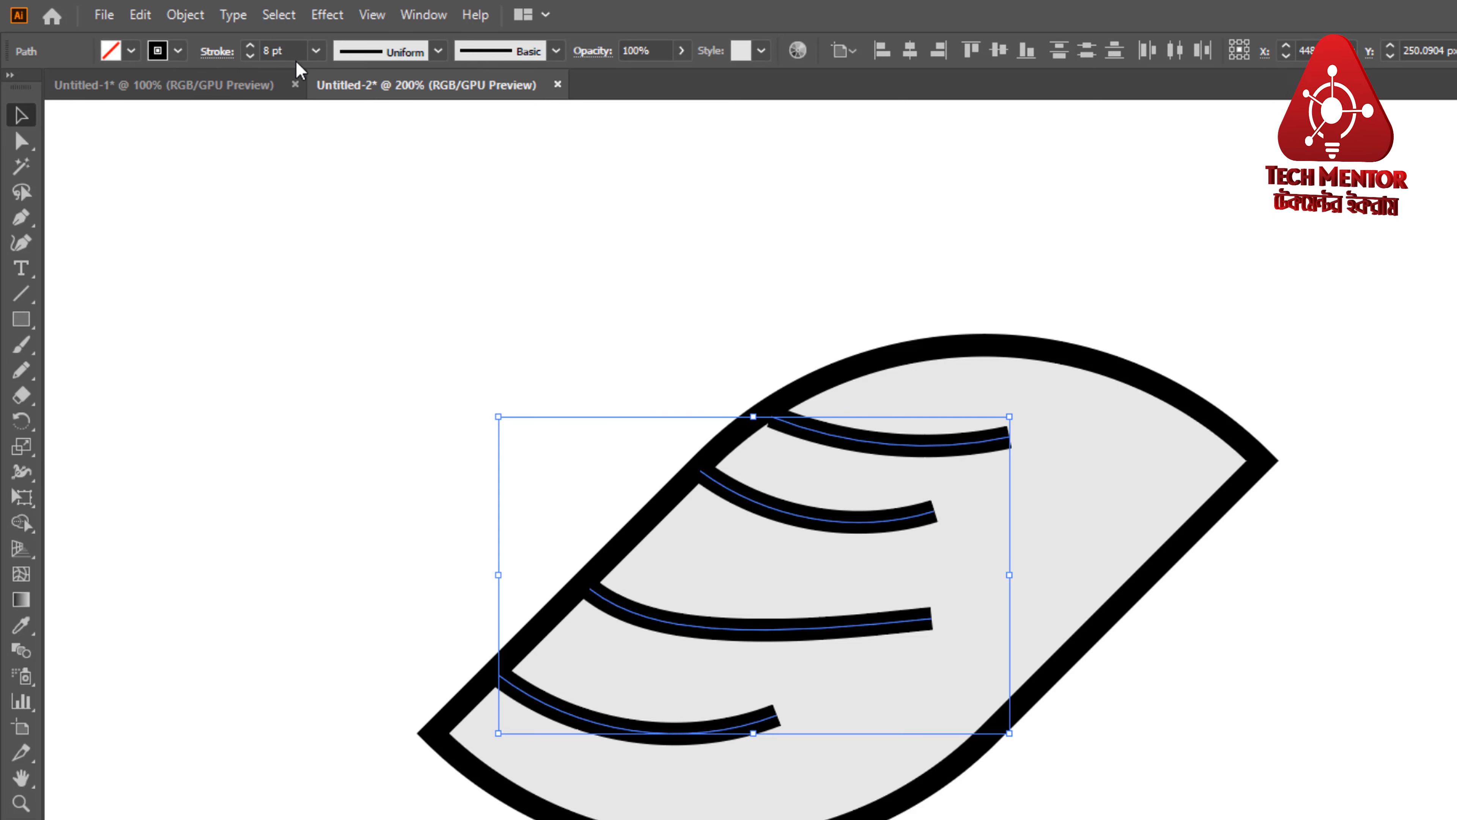
click(221, 57)
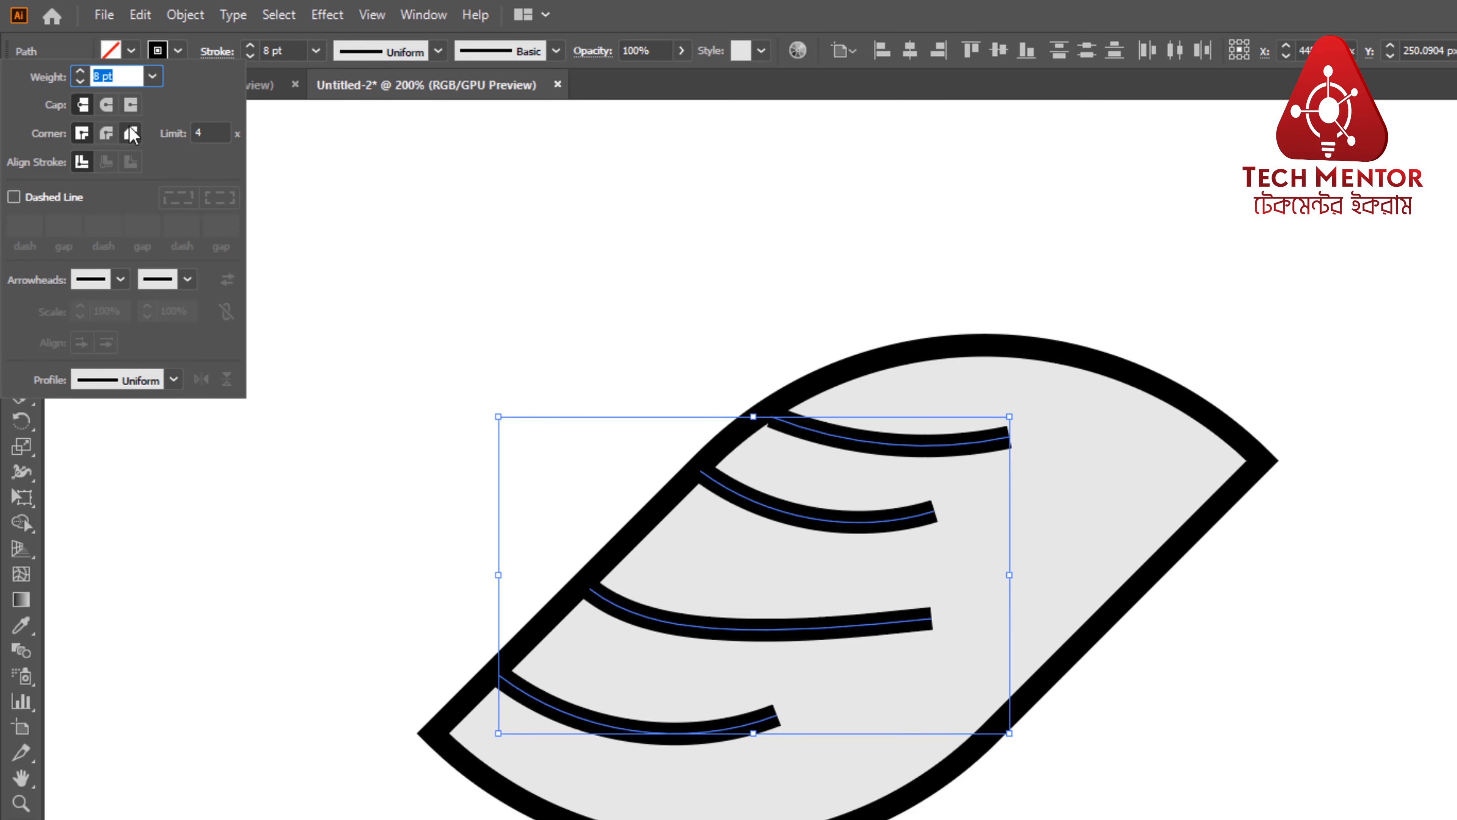
click(107, 105)
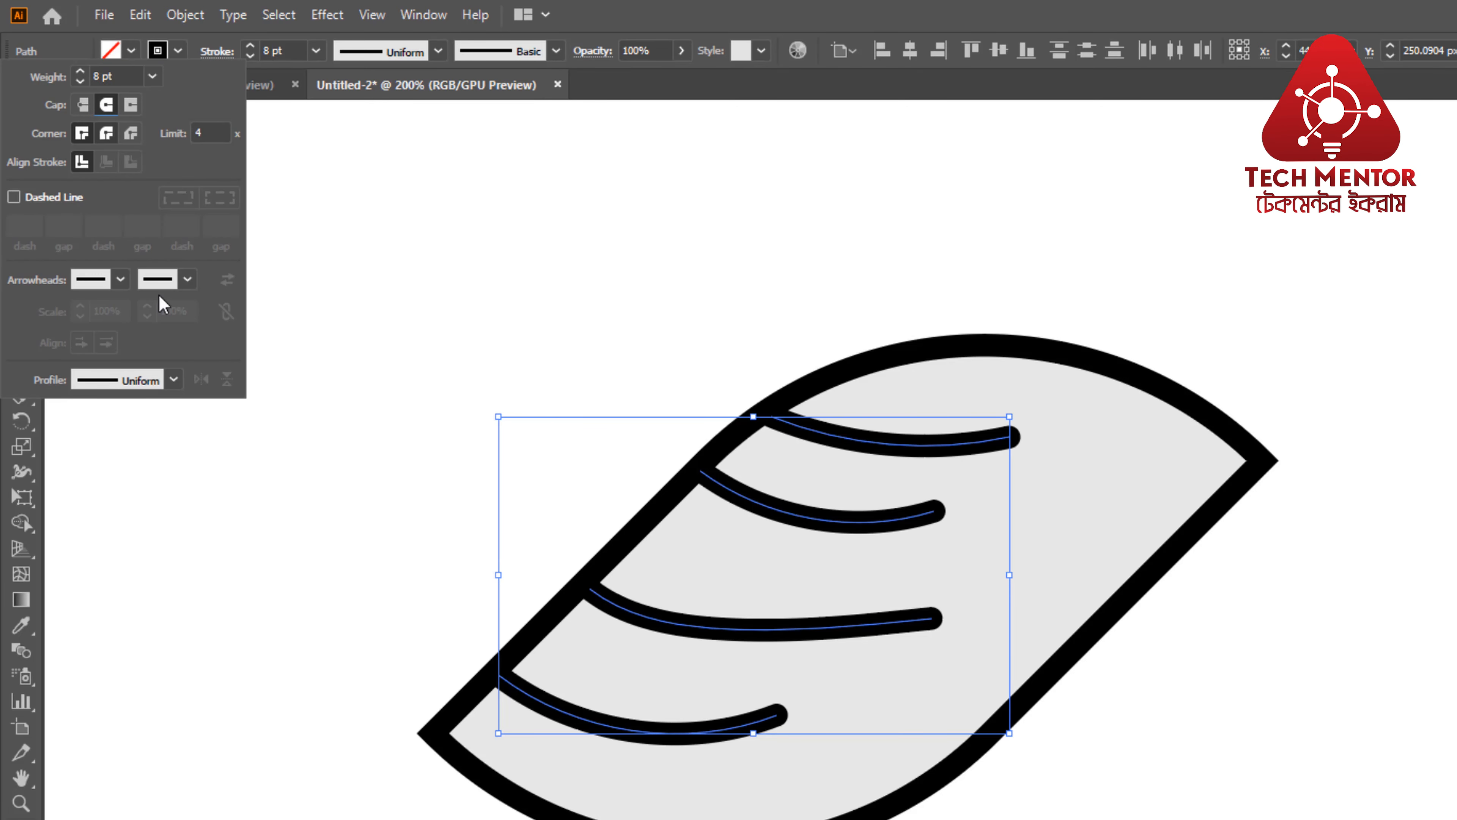
Step: Apply the tapered triangular width profile to the four vein lines so they narrow to a point inside the leaf
click(174, 379)
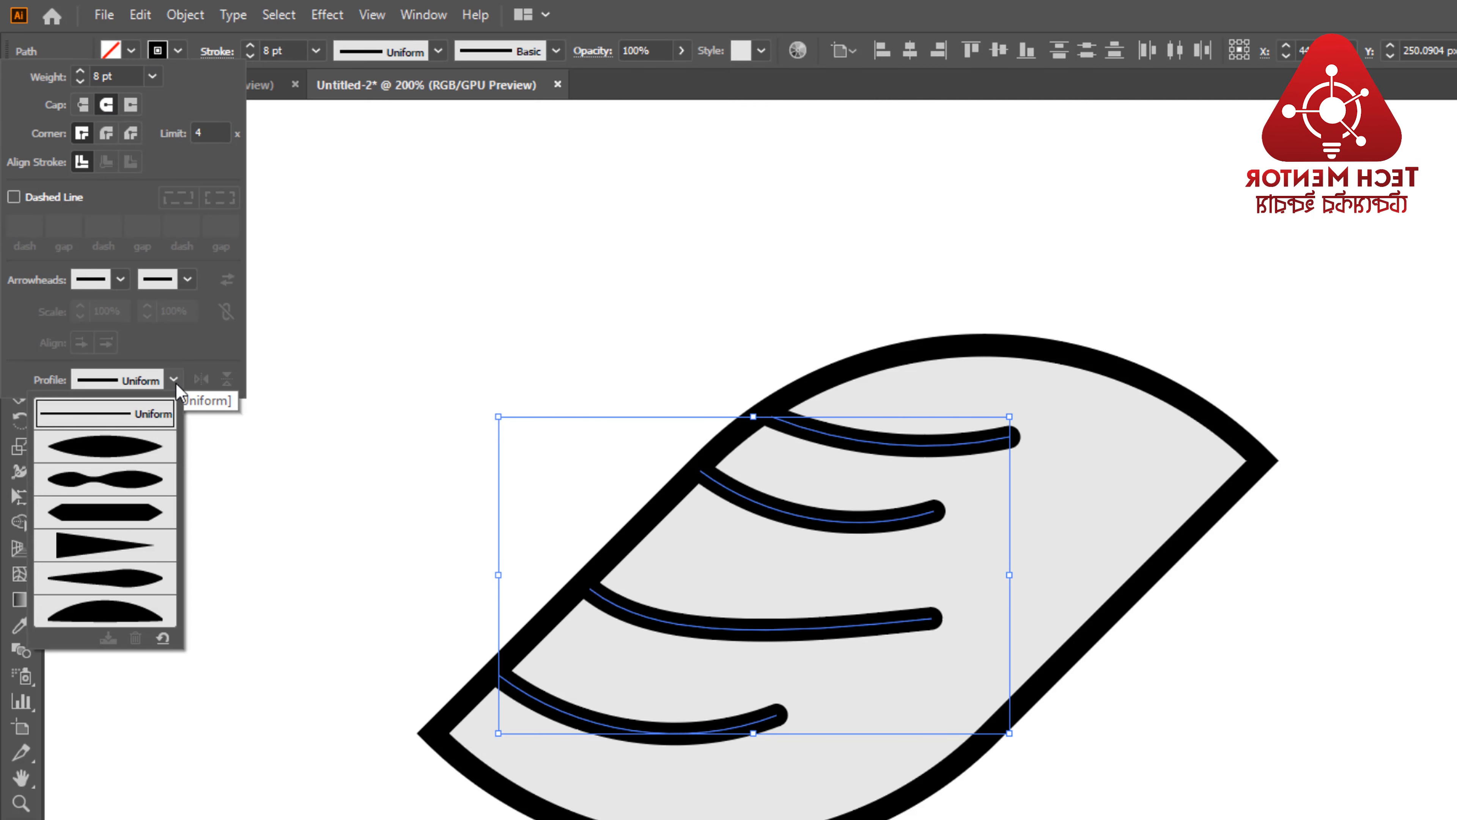
click(108, 546)
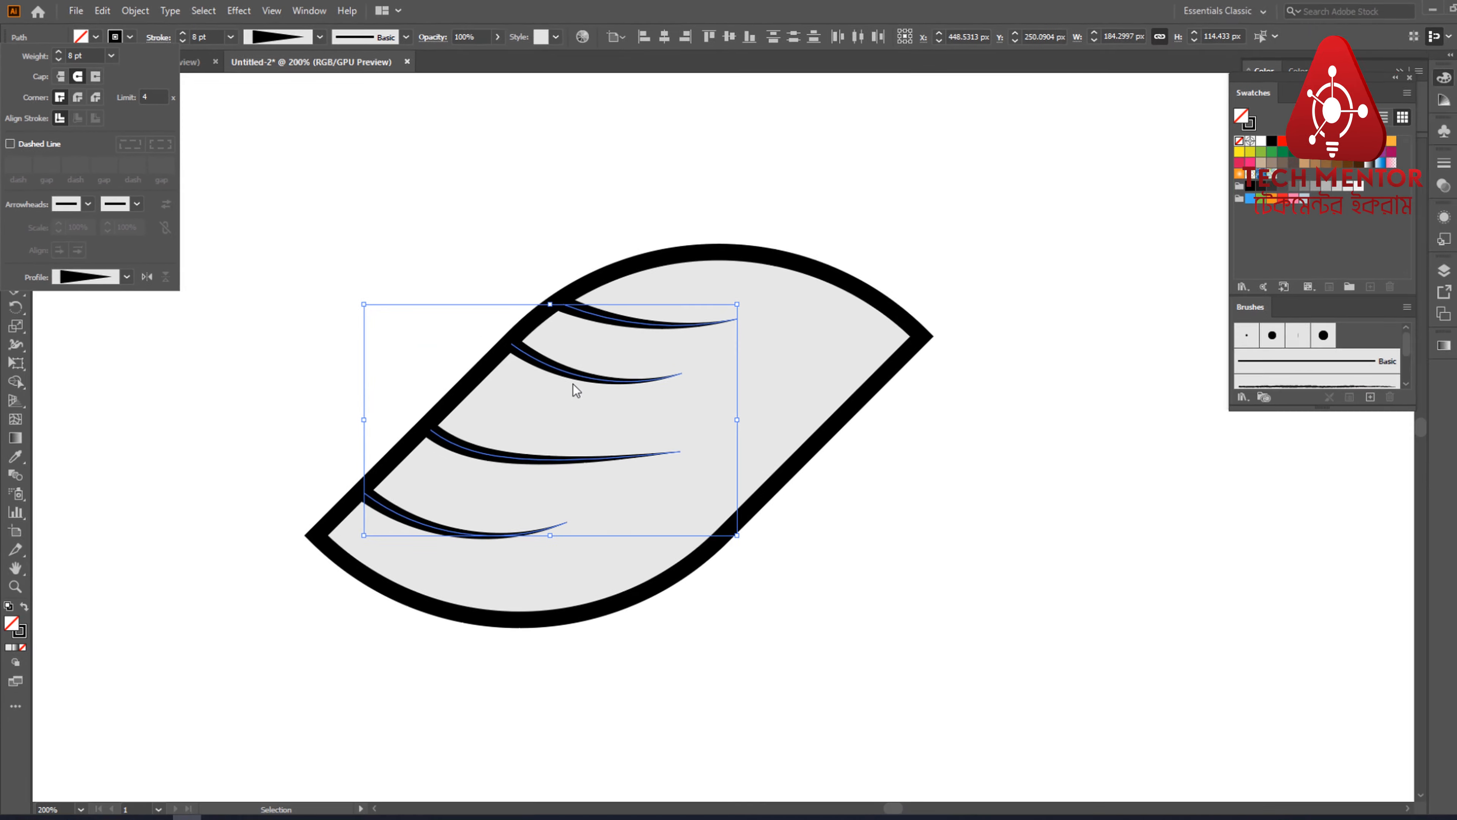
click(453, 245)
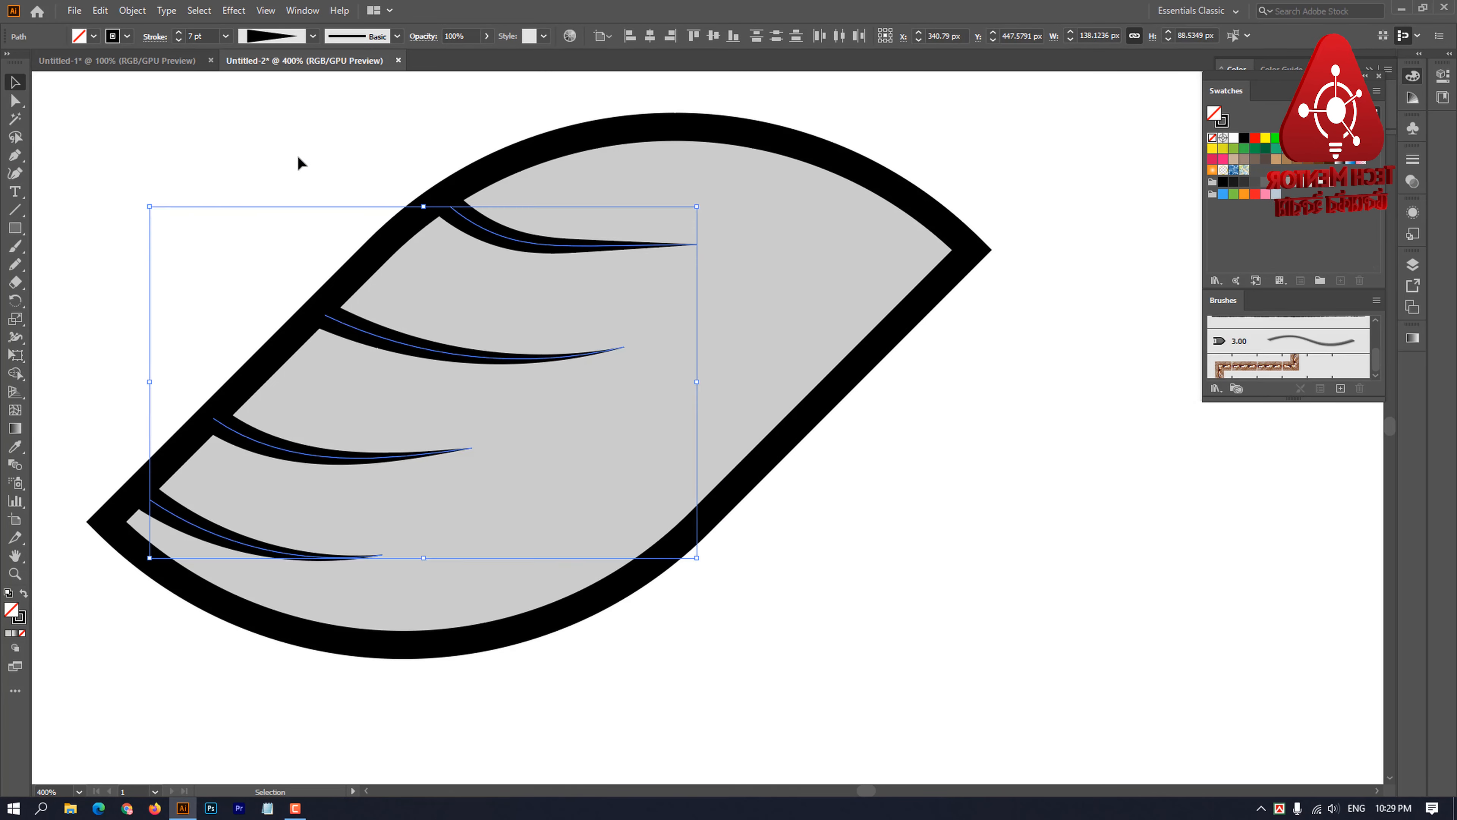
Step: Select the leaf with all its vein lines and convert the strokes to shapes with Outline Stroke
click(212, 151)
mouse_move(212, 151)
mouse_down()
mouse_move(838, 628)
mouse_move(922, 667)
mouse_up()
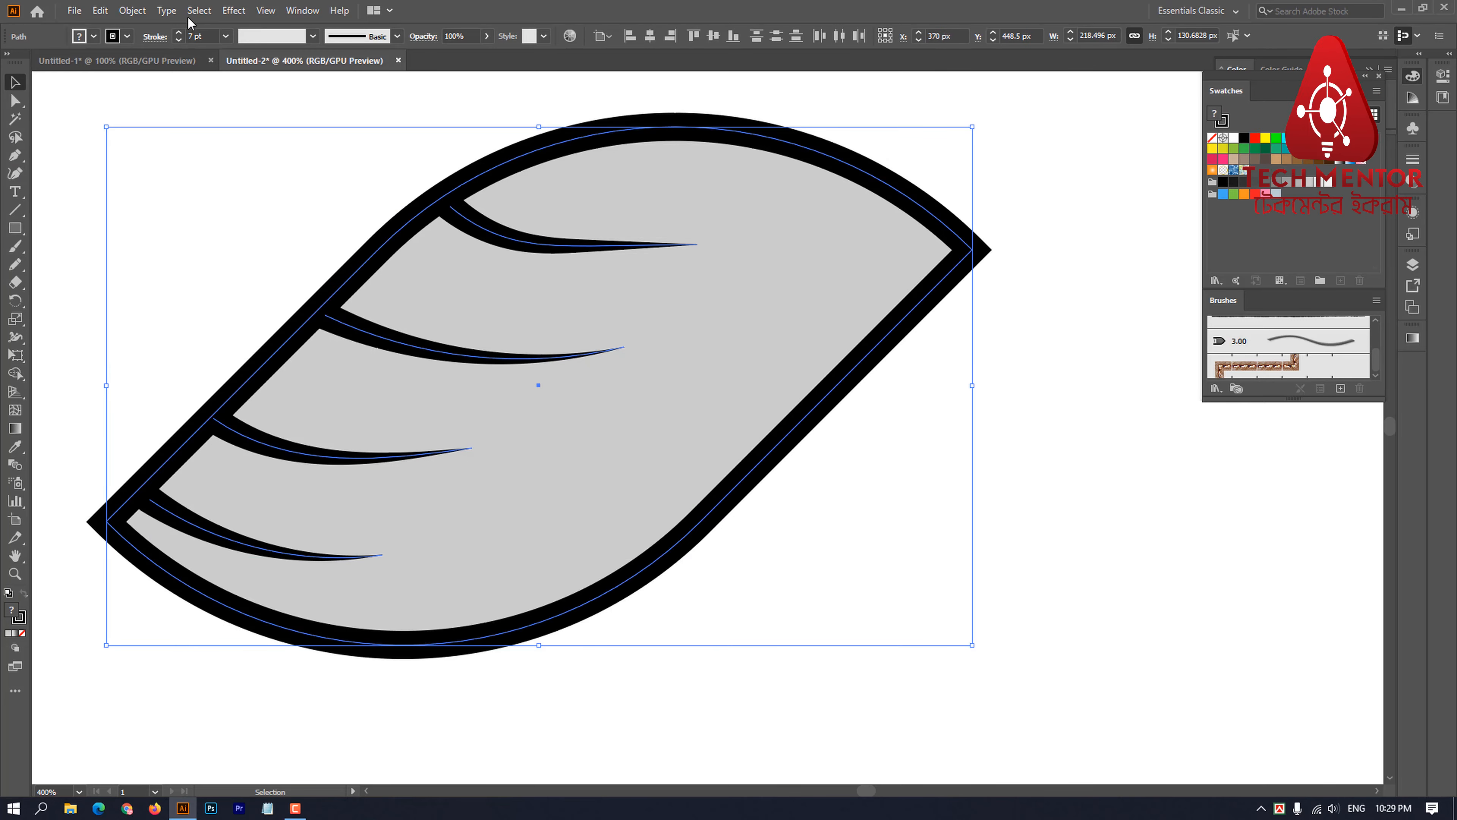
click(132, 10)
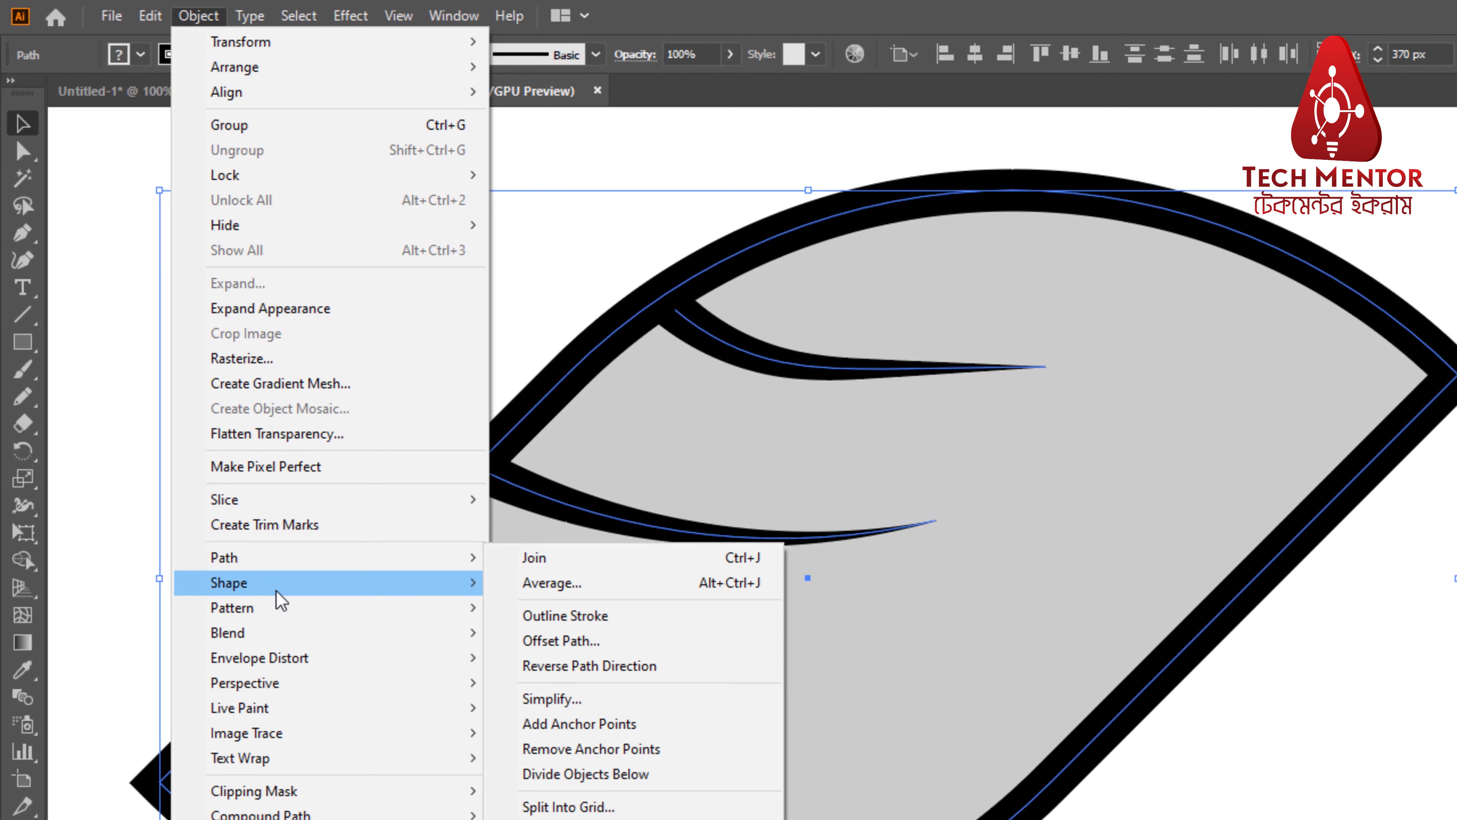
mouse_move(279, 561)
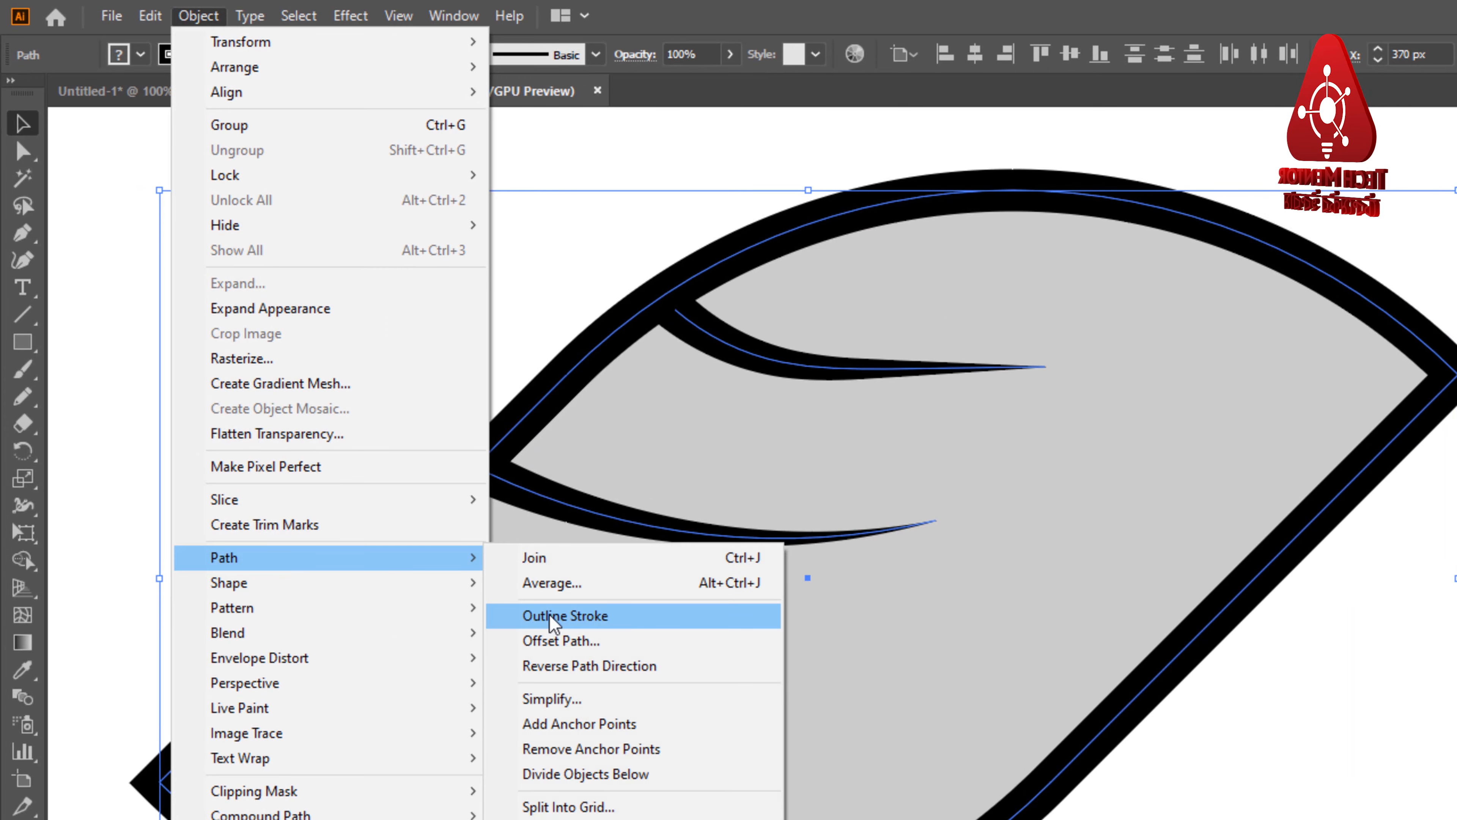
click(551, 617)
key(ctrl+minus)
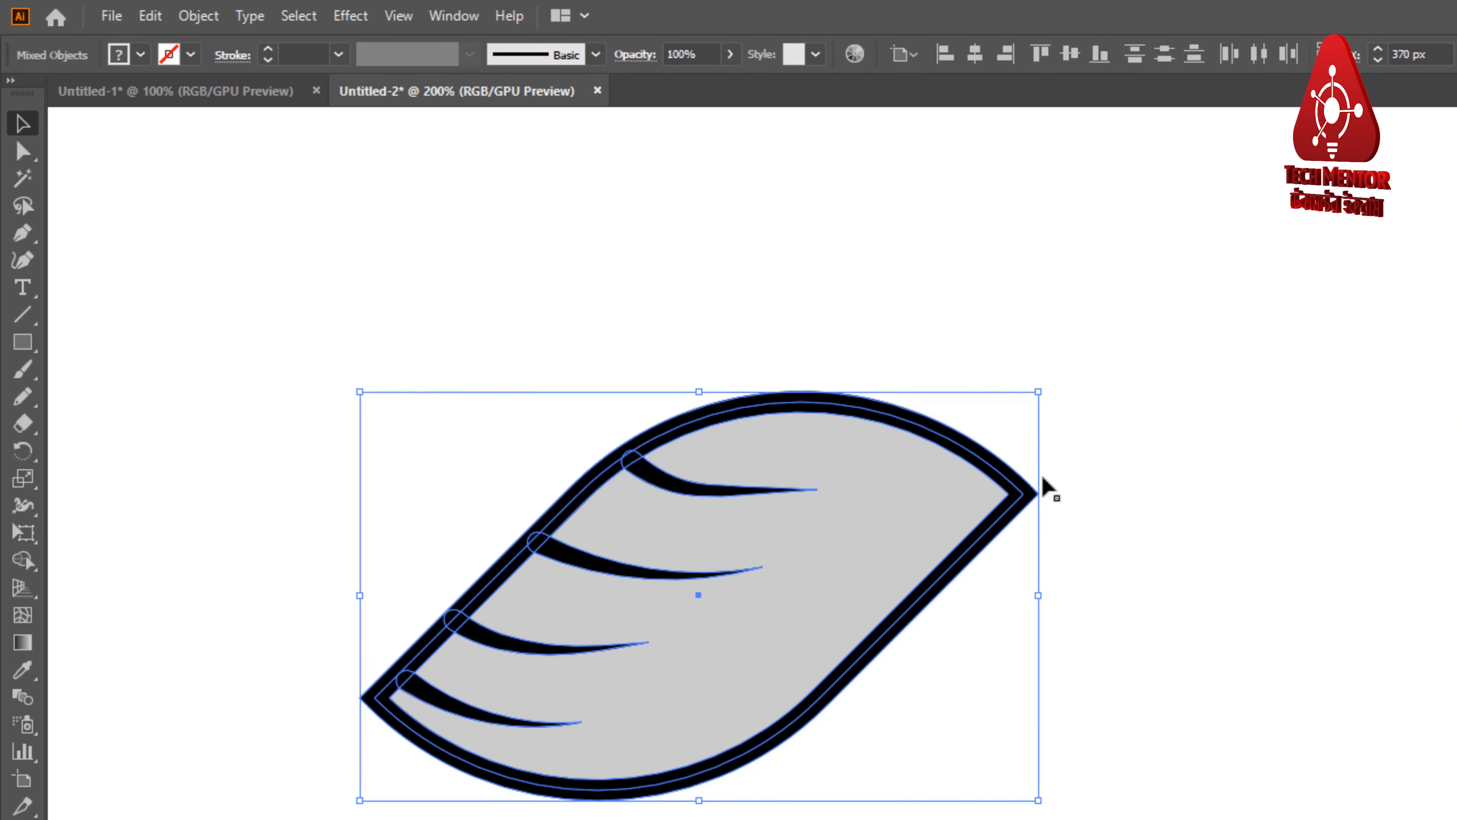
Step: Add the whole outlined leaf artwork to the swatches as a pattern and move the leaf to the artboard's upper part
click(743, 315)
drag(469, 353, 1013, 778)
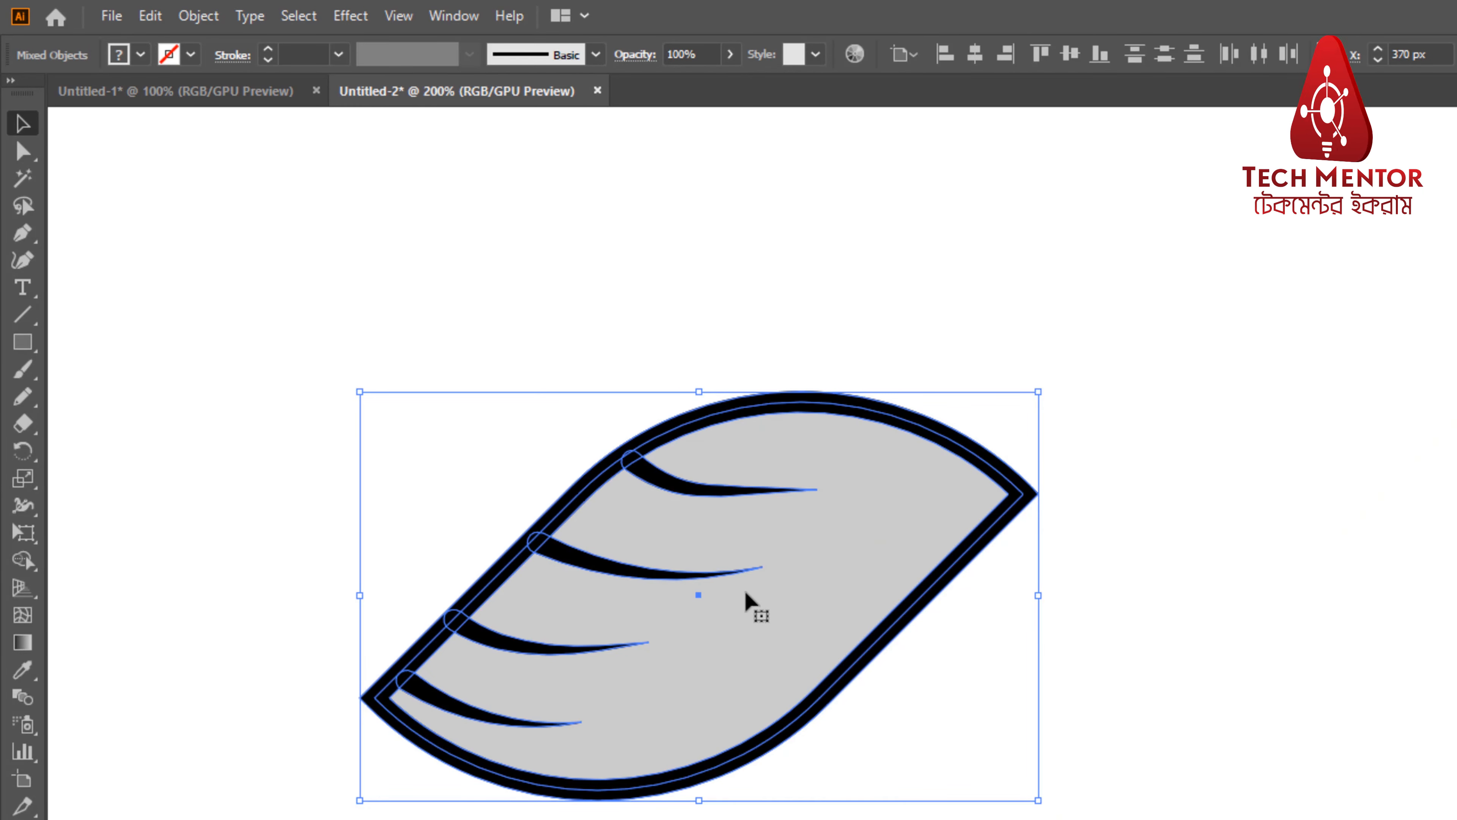
scroll(774, 598, down, 2)
scroll(773, 600, up, 5)
scroll(763, 695, down, 3)
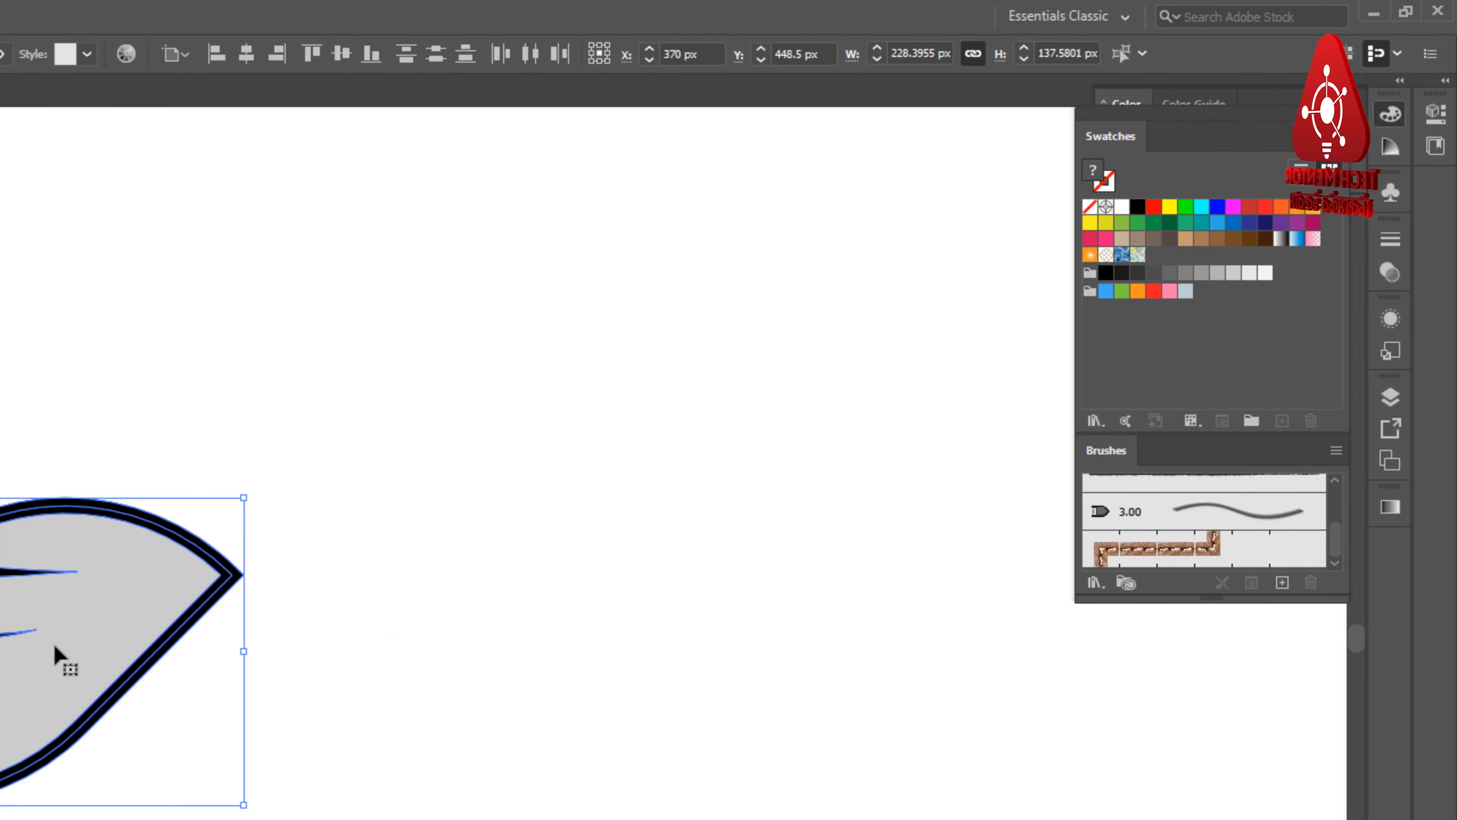
drag(95, 634, 1167, 255)
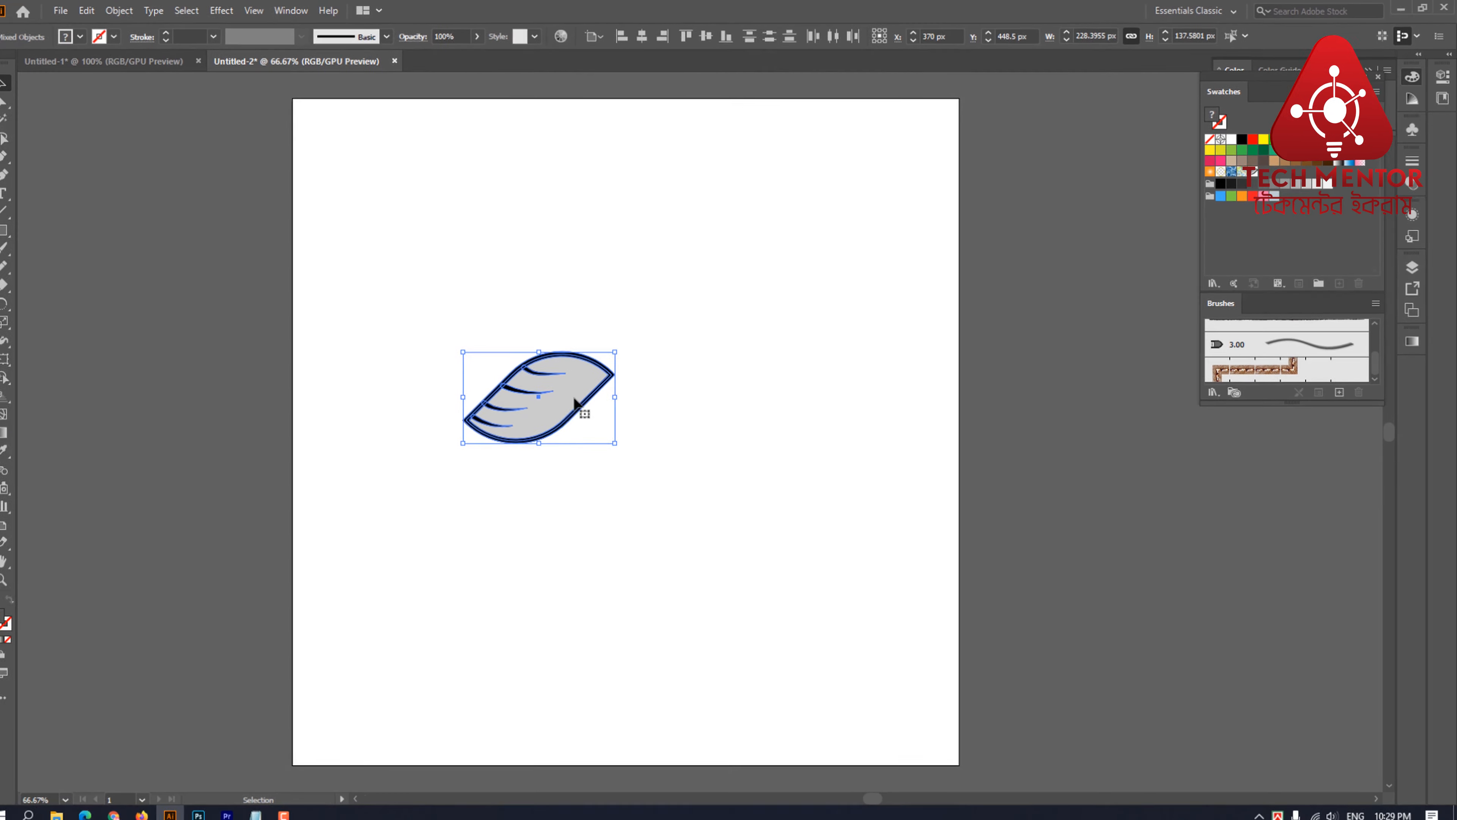
drag(572, 403, 542, 173)
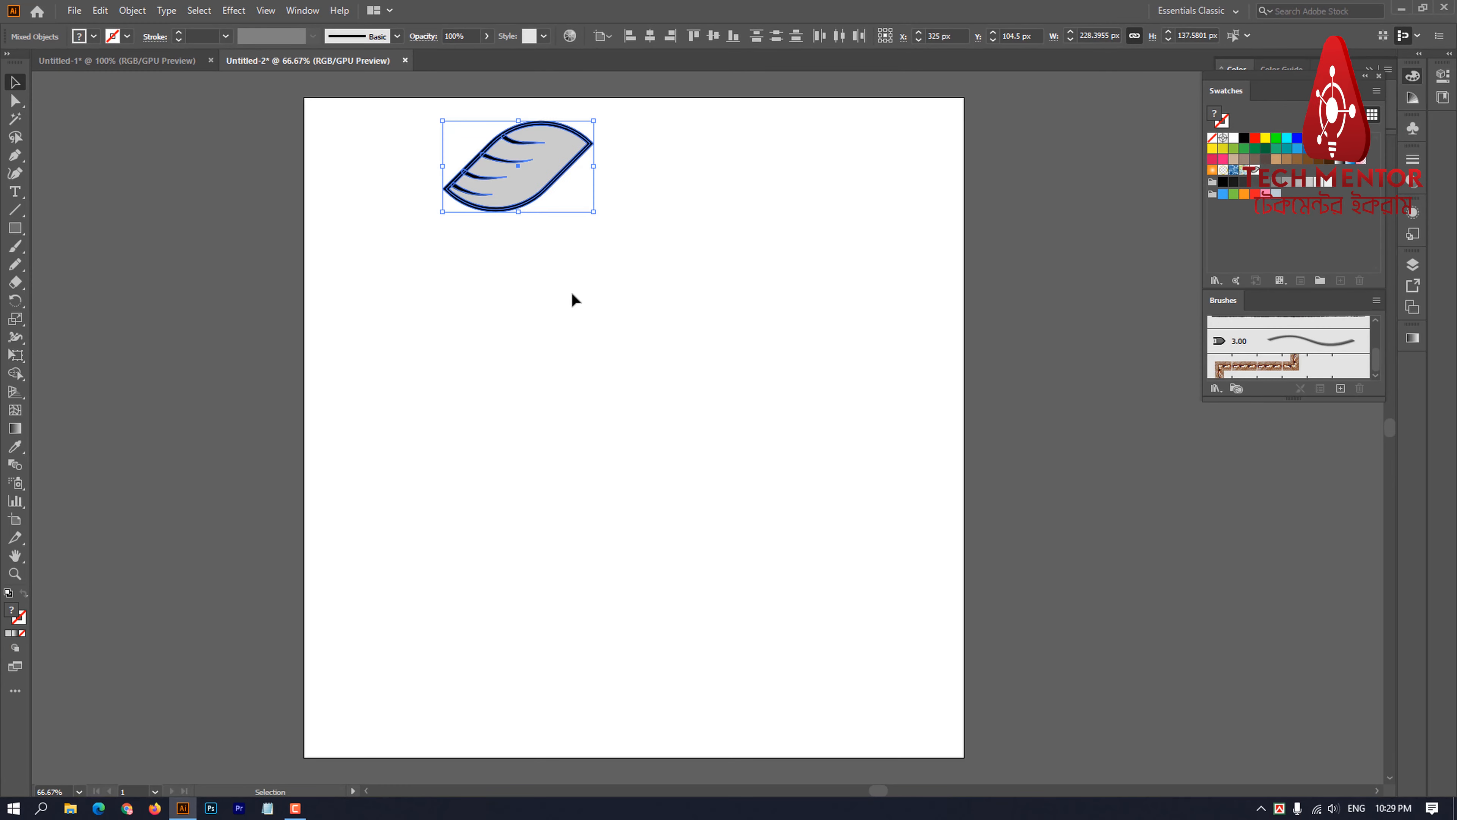
Step: Draw a rectangle about 597 by 383 px below the leaf and fill it with dark brown
click(15, 229)
drag(445, 383, 840, 634)
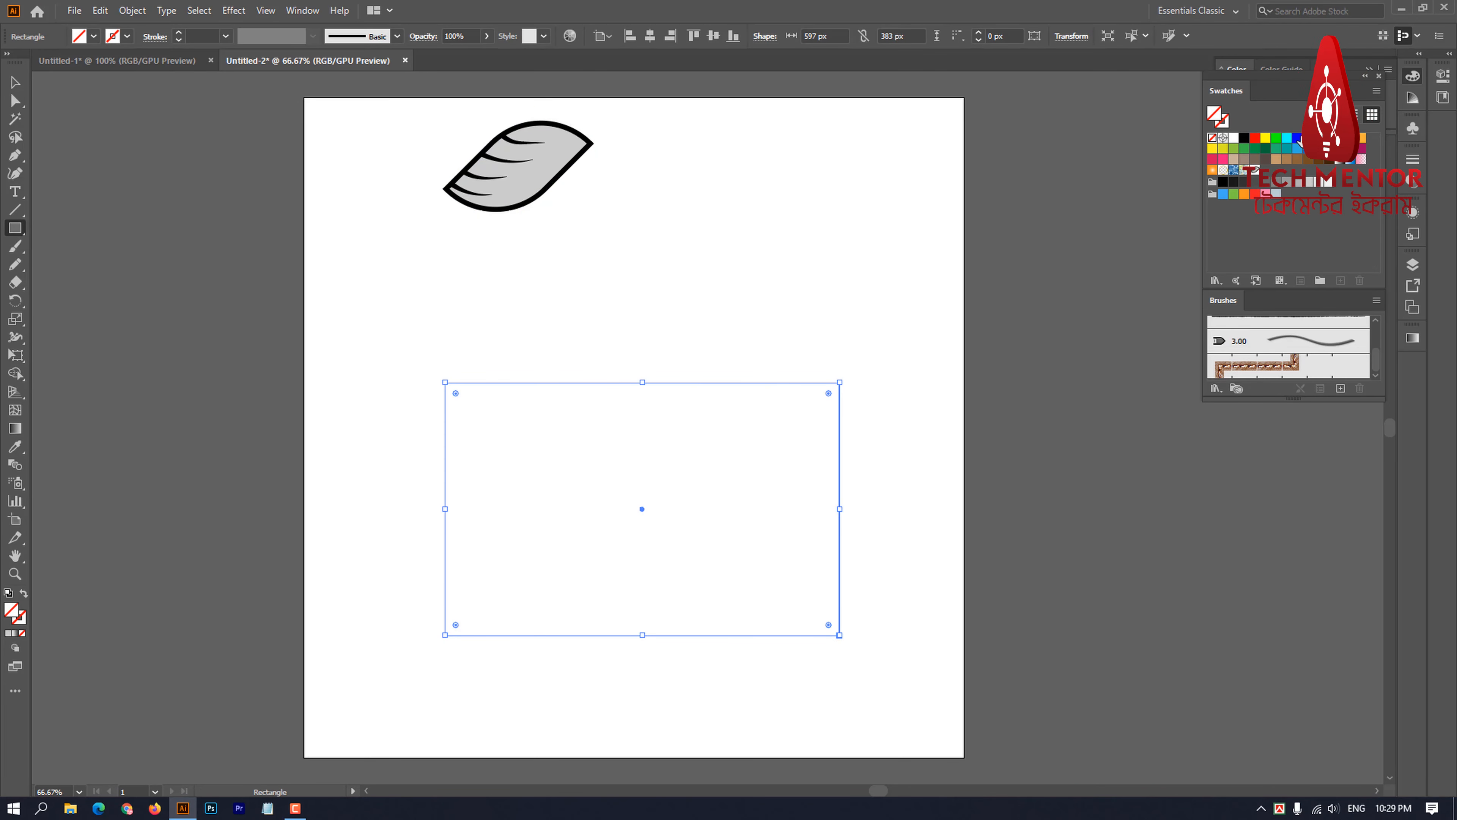
click(1287, 137)
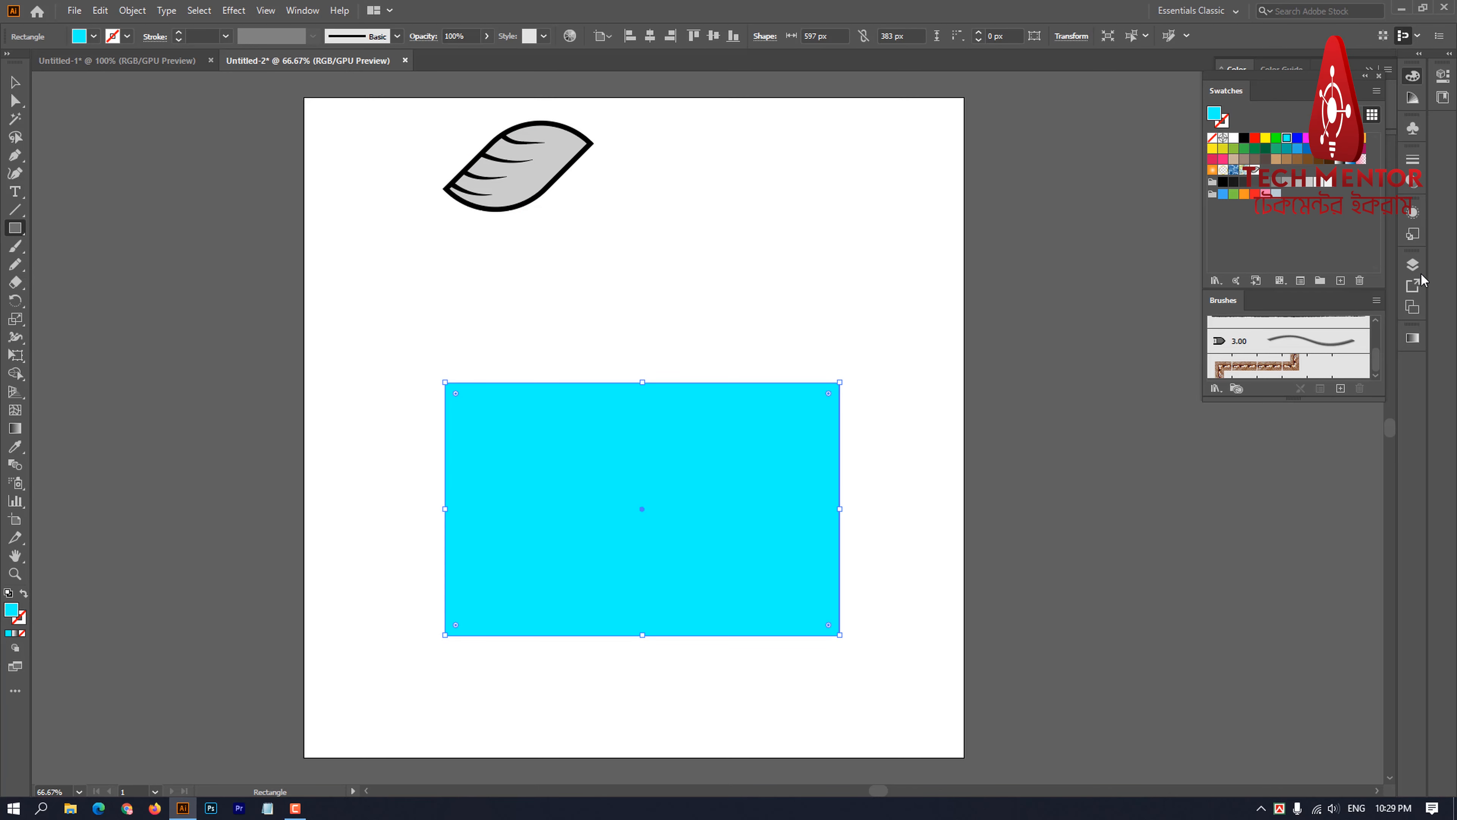
click(1318, 161)
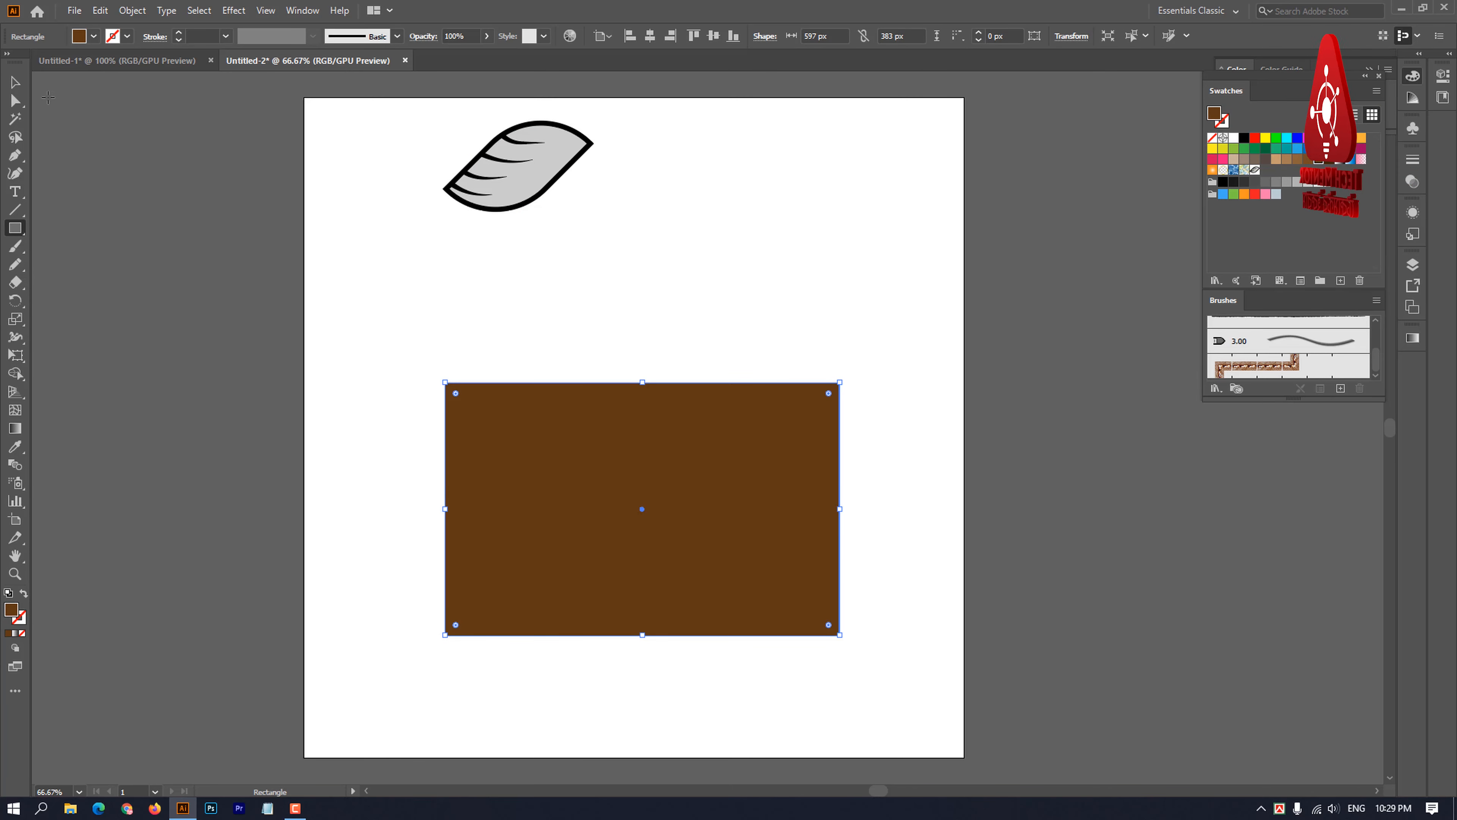
Step: Test the new leaf pattern swatch as the rectangle's fill, check how it tiles, and delete the rectangle
click(15, 82)
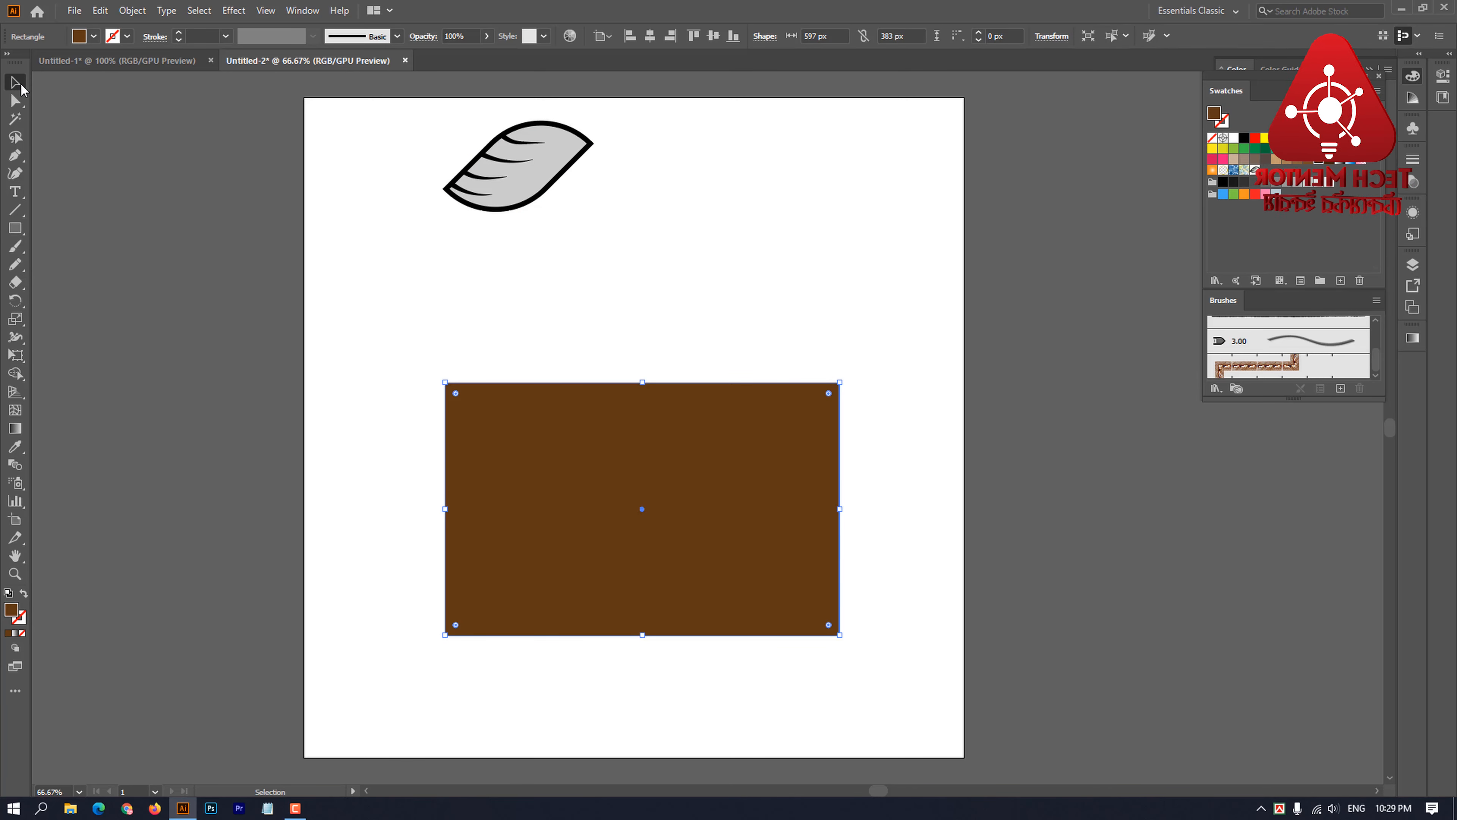
click(1253, 171)
scroll(640, 501, up, 2)
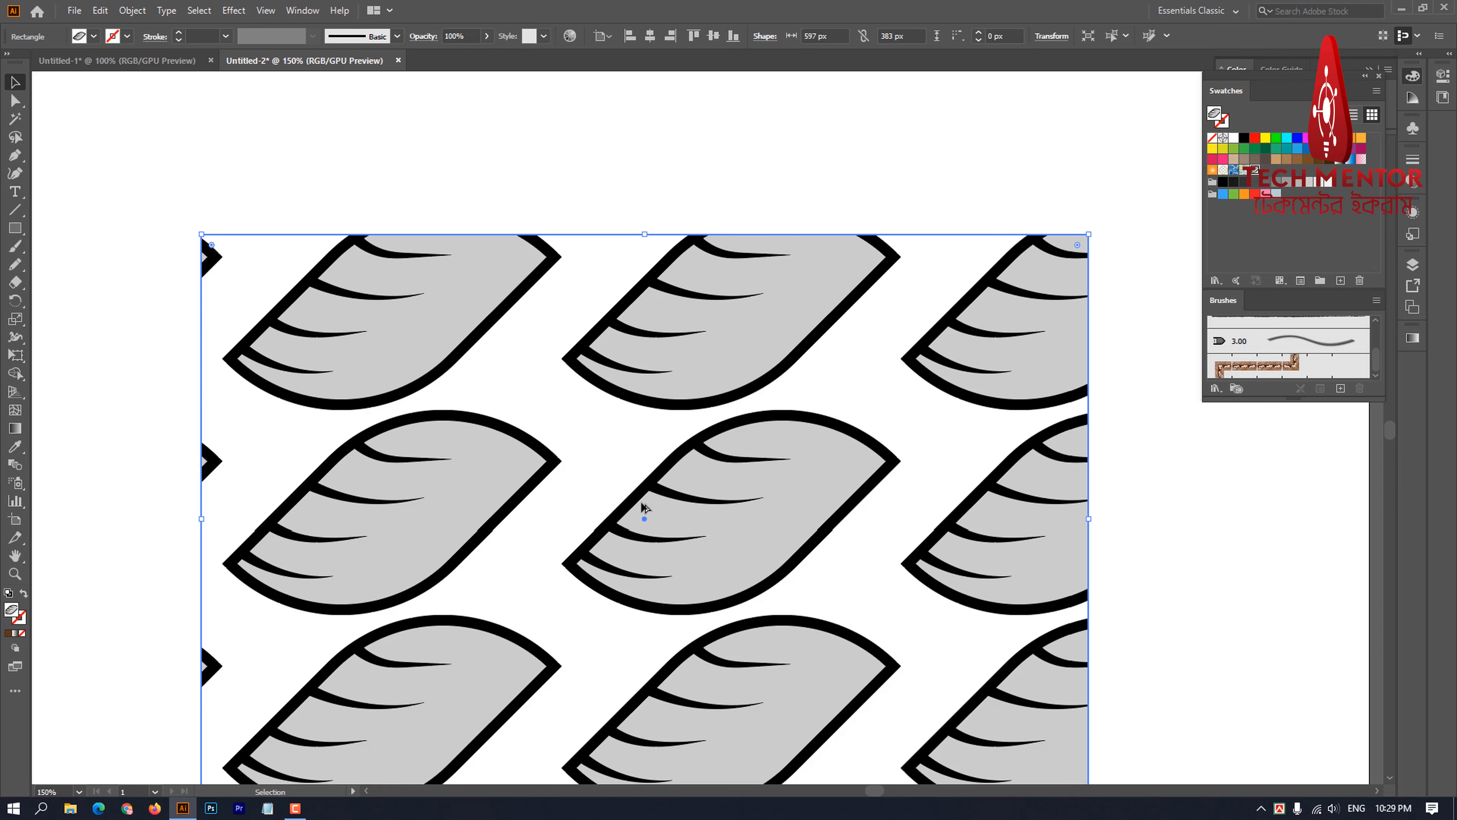
scroll(640, 501, down, 2)
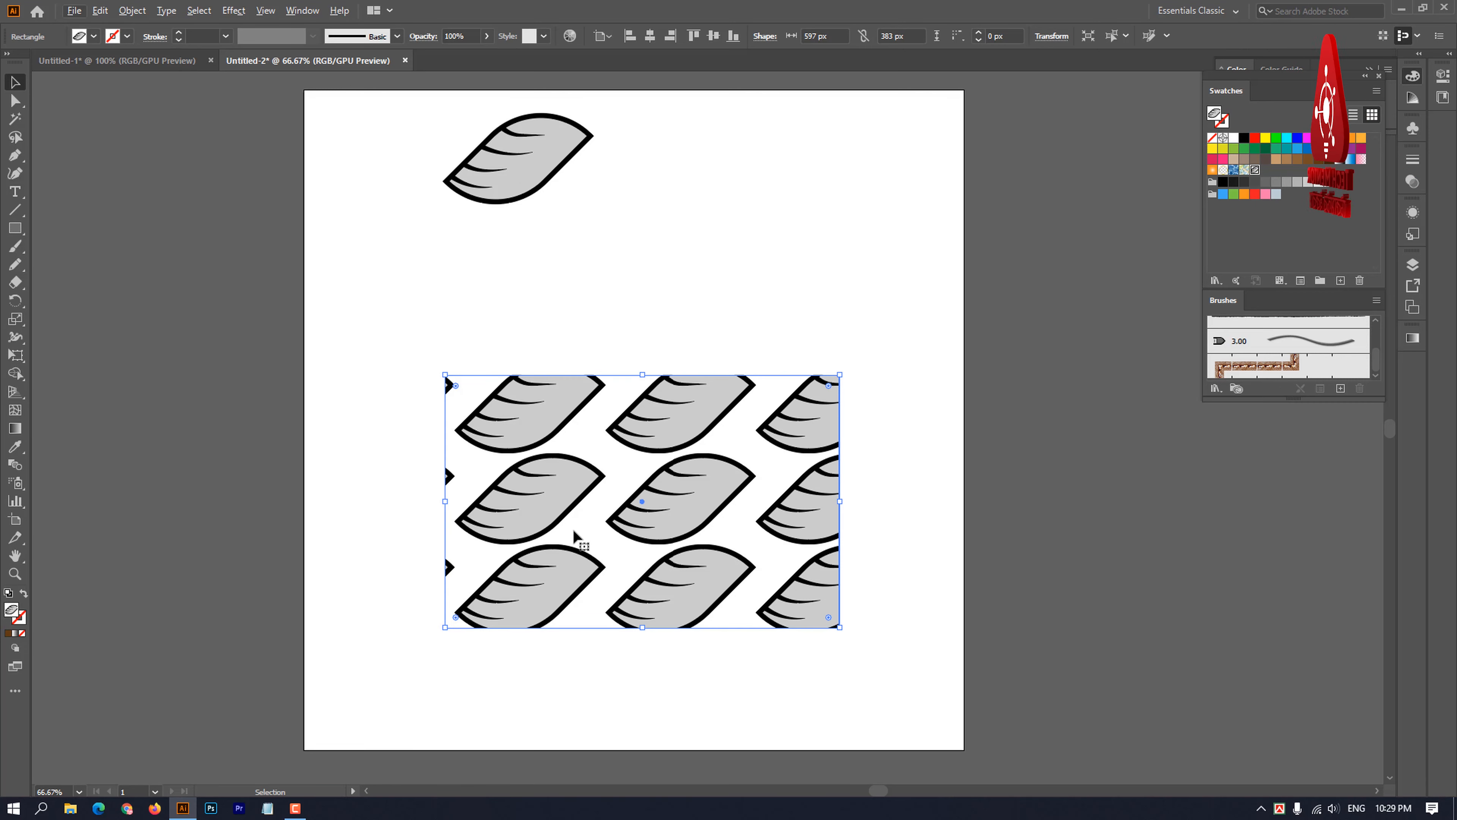
scroll(572, 536, up, 1)
scroll(578, 535, up, 1)
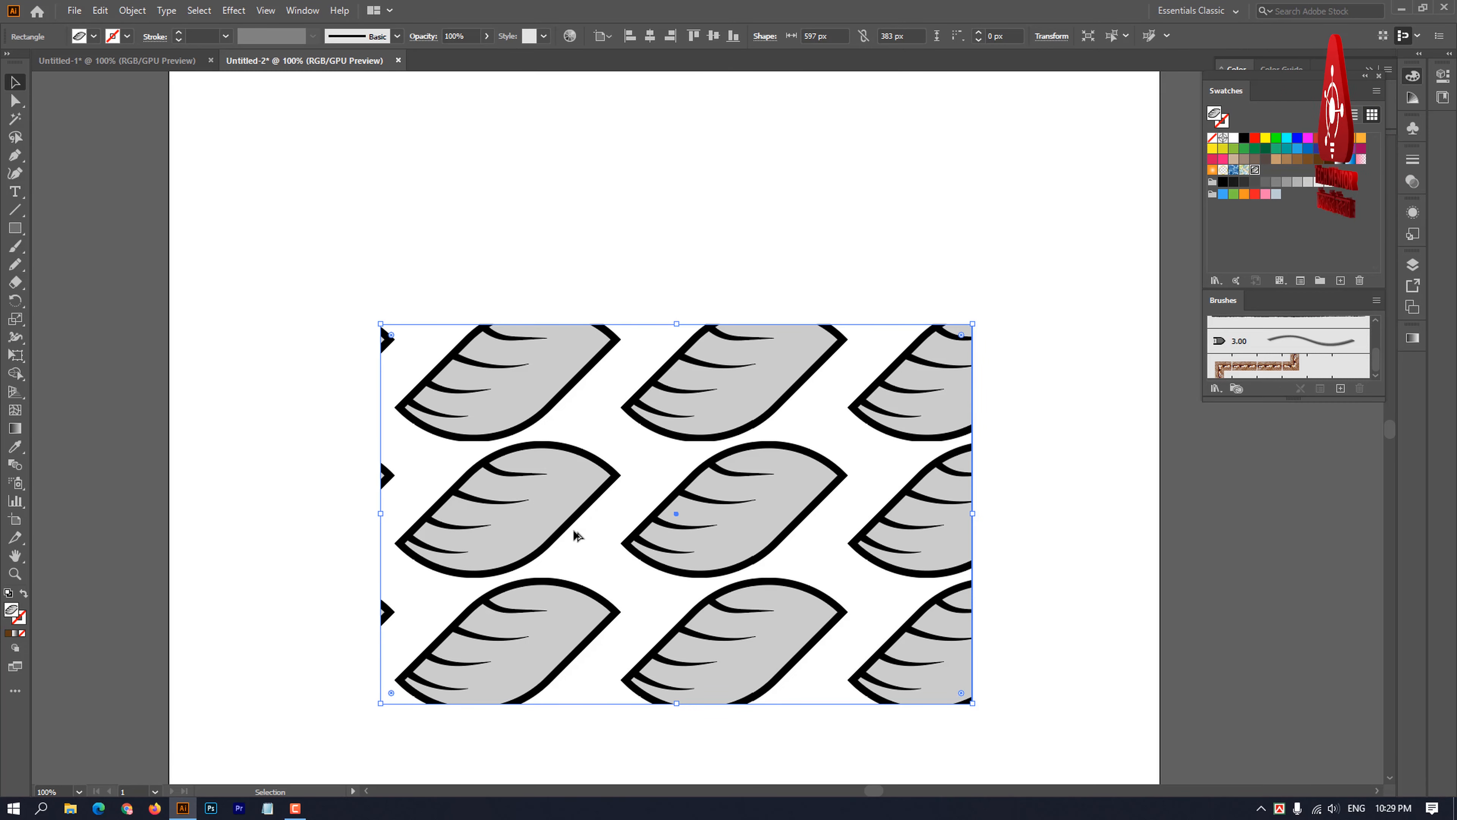
scroll(581, 525, down, 1)
scroll(559, 495, down, 2)
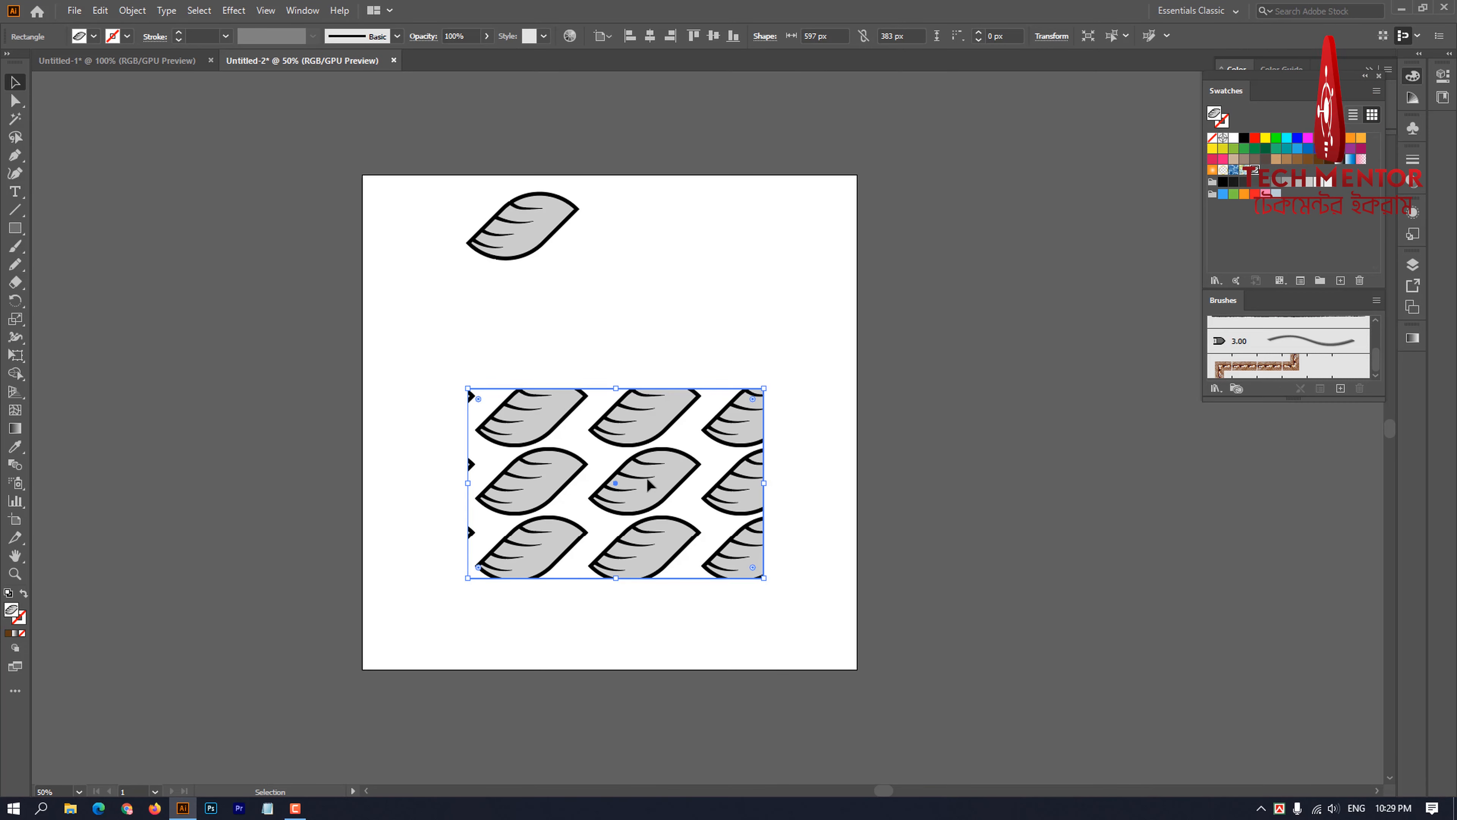
key(Delete)
Step: Open the new leaf pattern swatch for editing in Pattern Options
scroll(646, 482, up, 2)
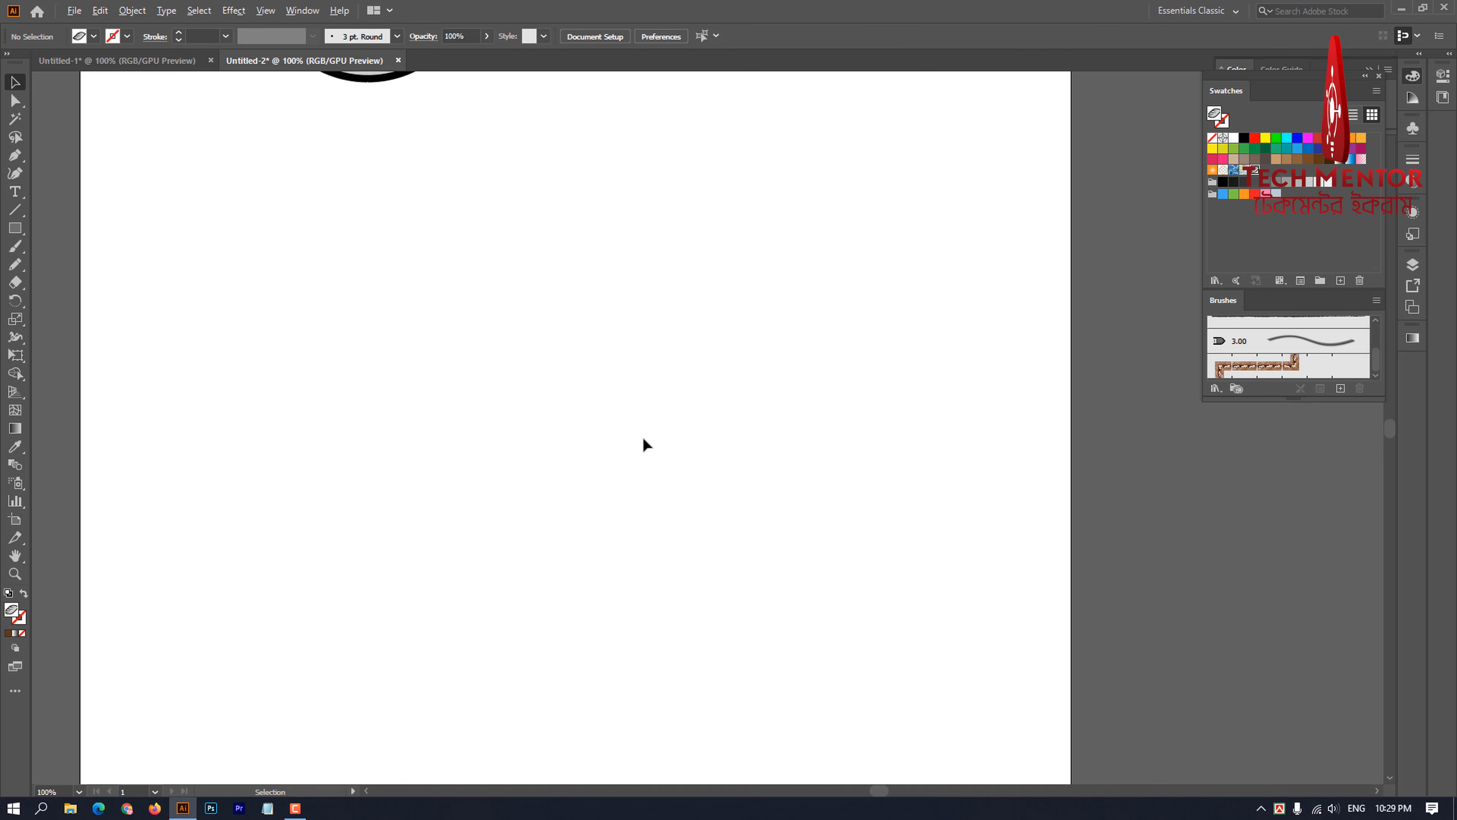
drag(601, 401, 701, 427)
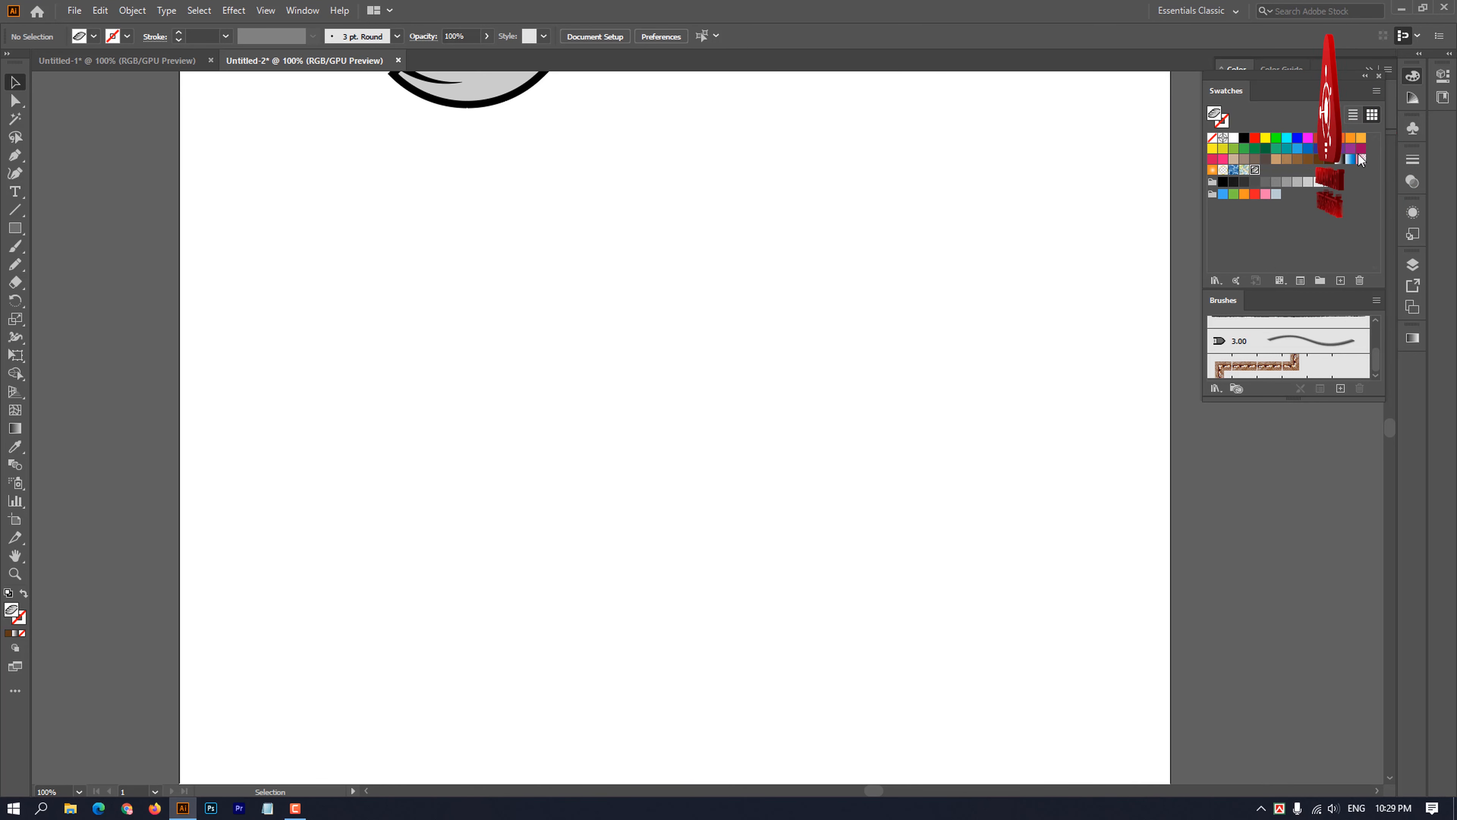
double_click(1254, 171)
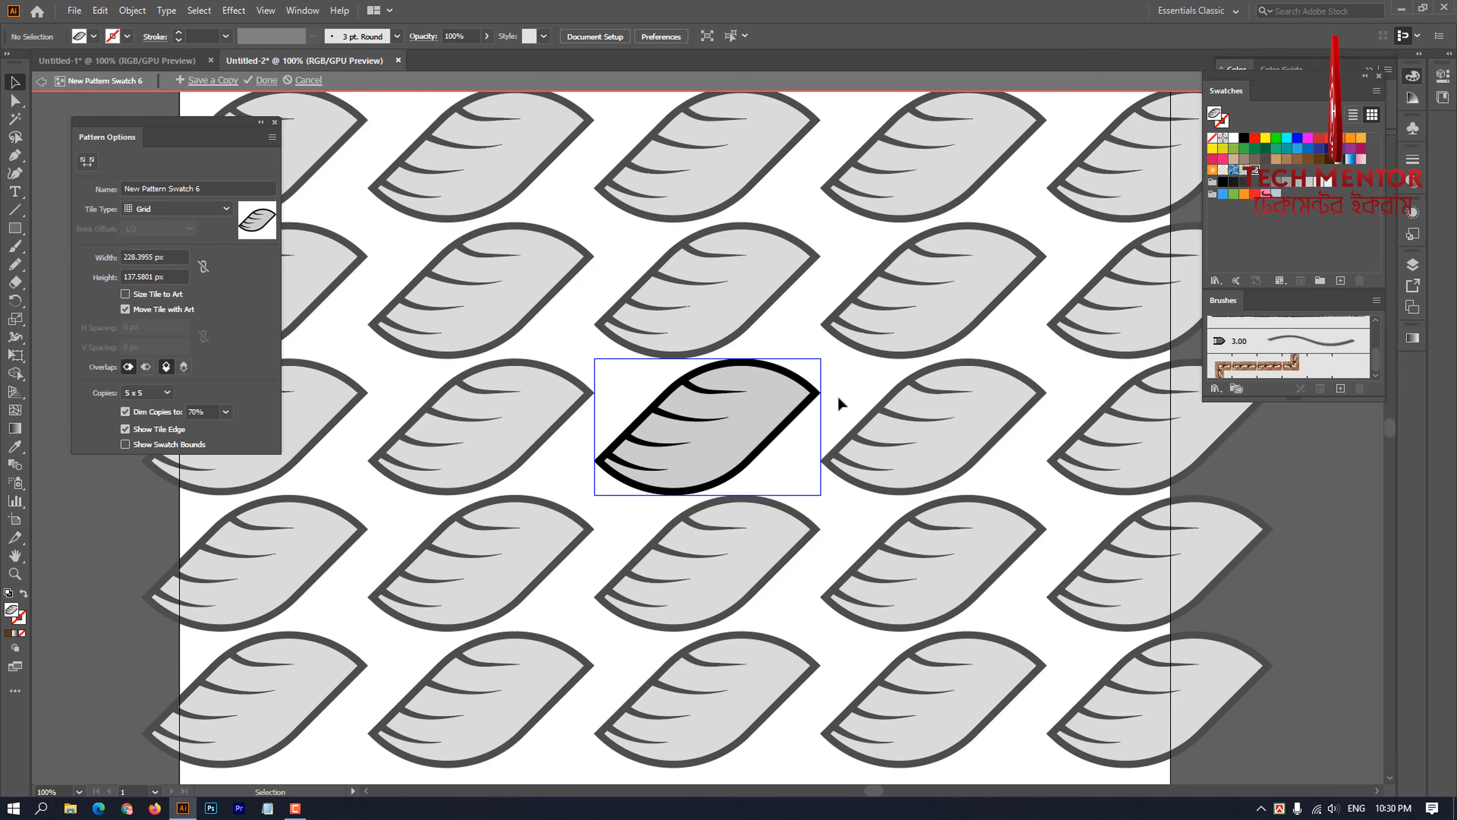
Step: Set the width of the leaf pattern's tile to 150 px so neighbouring leaves overlap like rope strands
scroll(723, 399, up, 1)
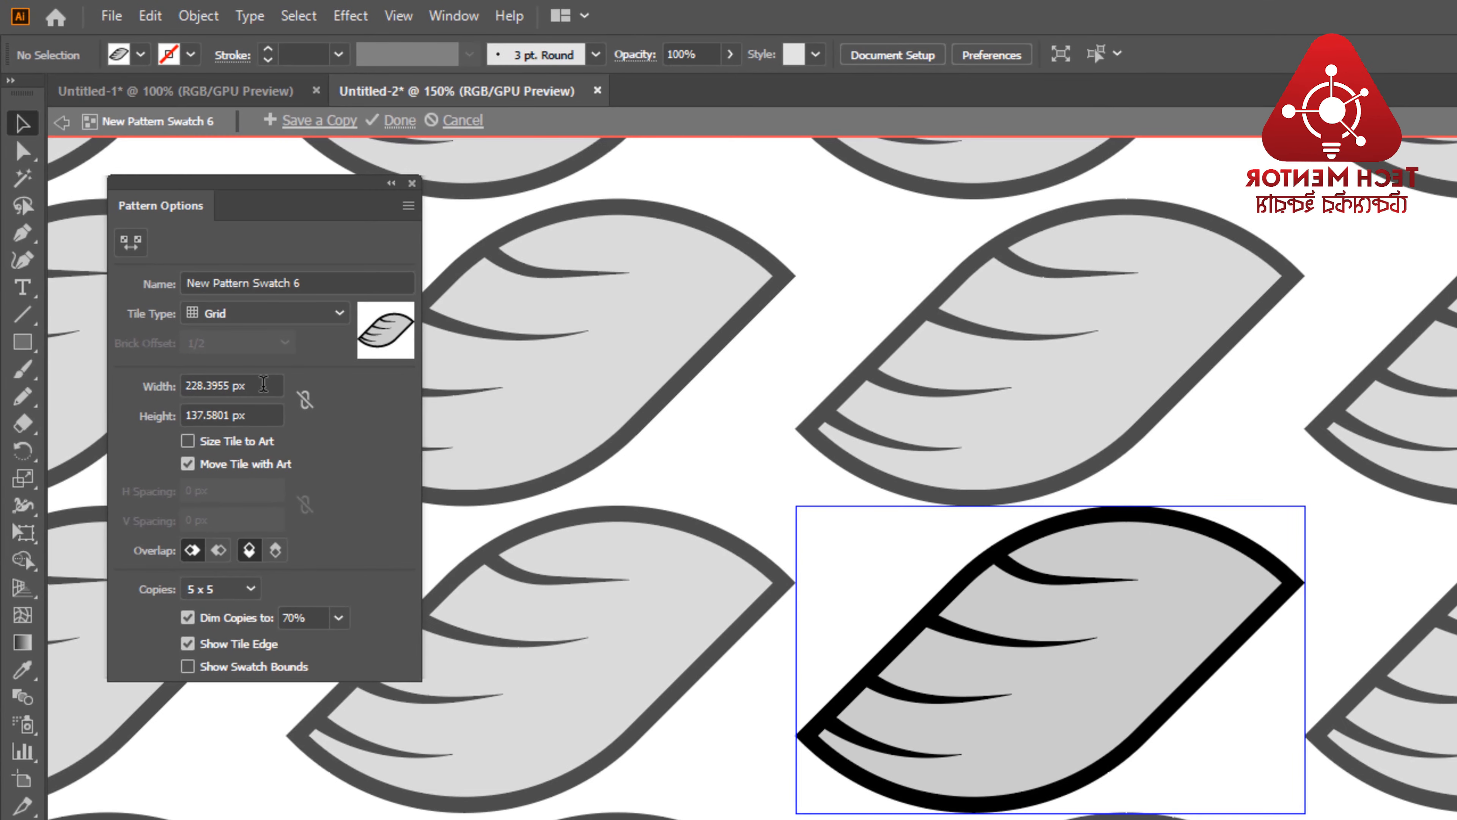
click(107, 257)
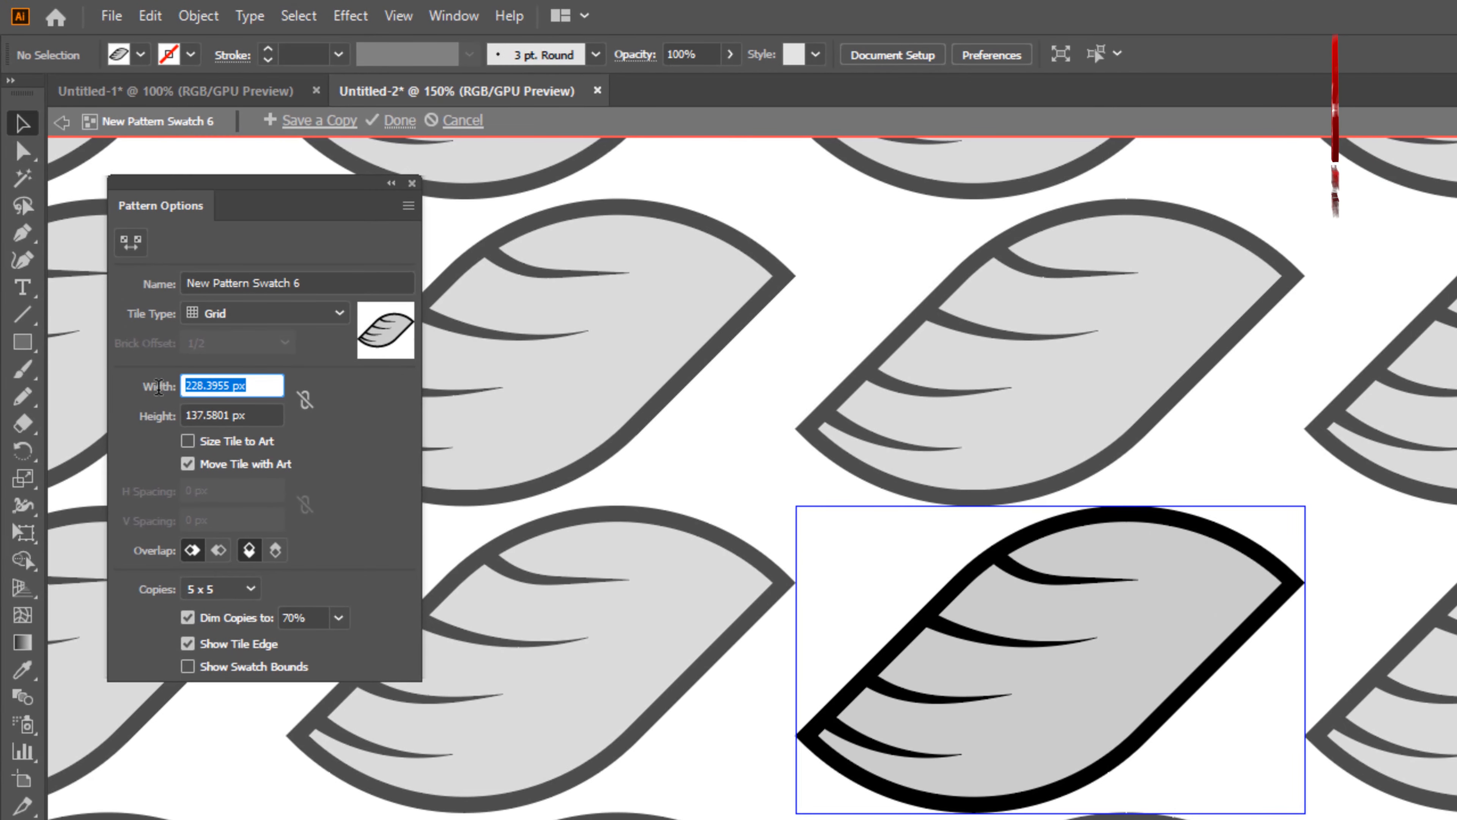
scroll(740, 686, up, 2)
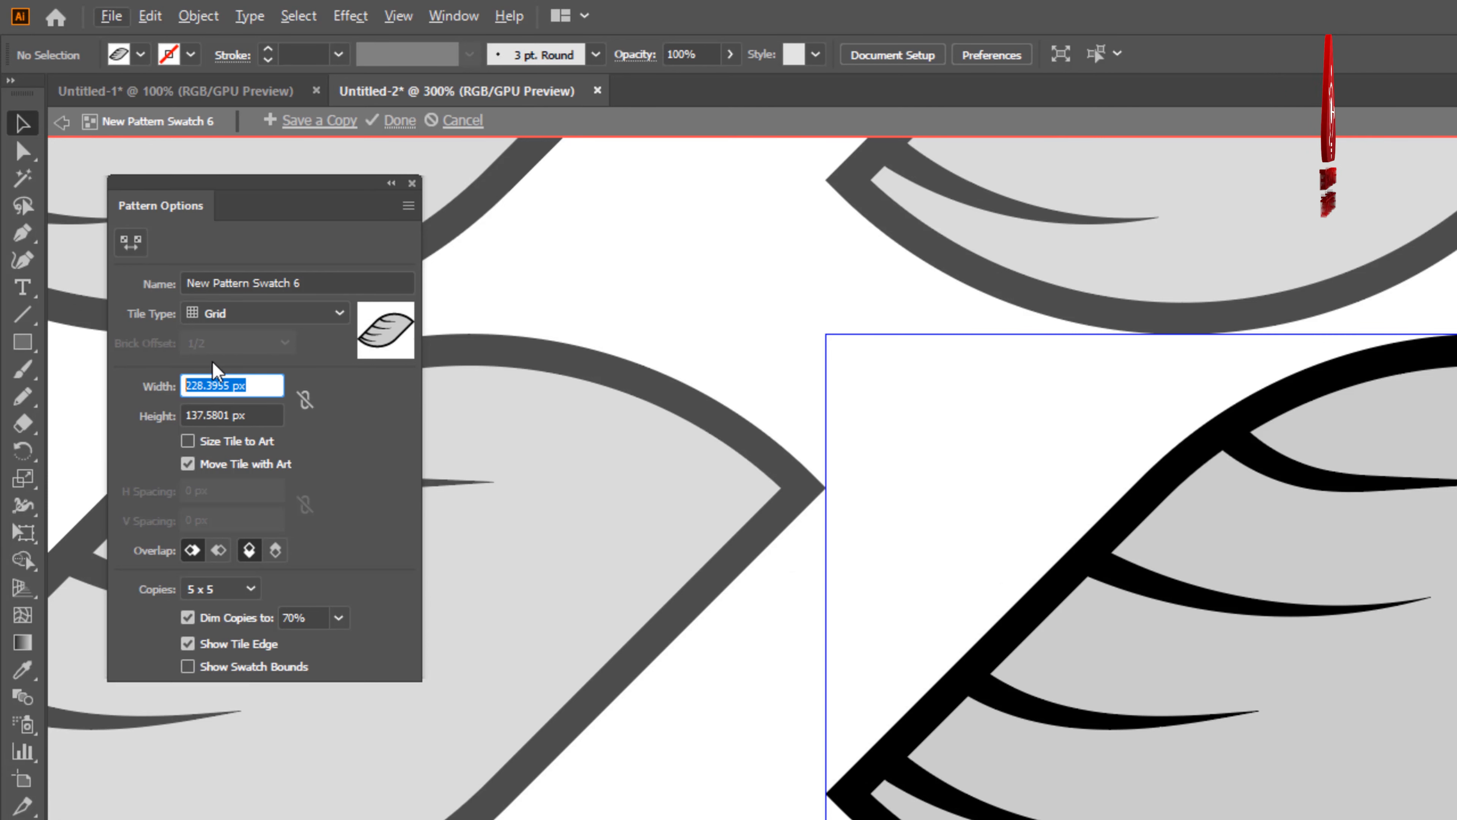
key(alt+f)
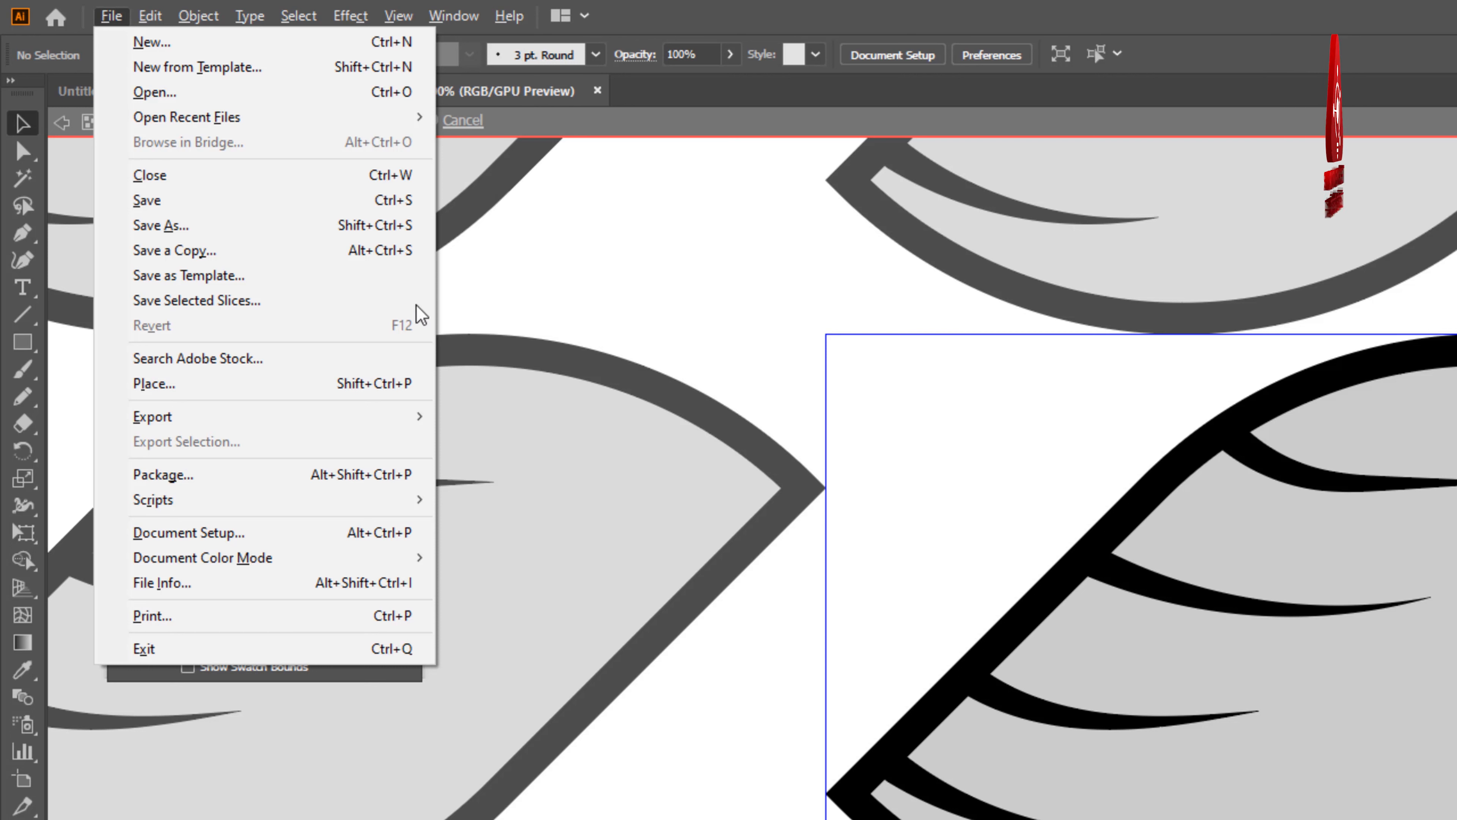
click(405, 728)
drag(264, 384, 142, 415)
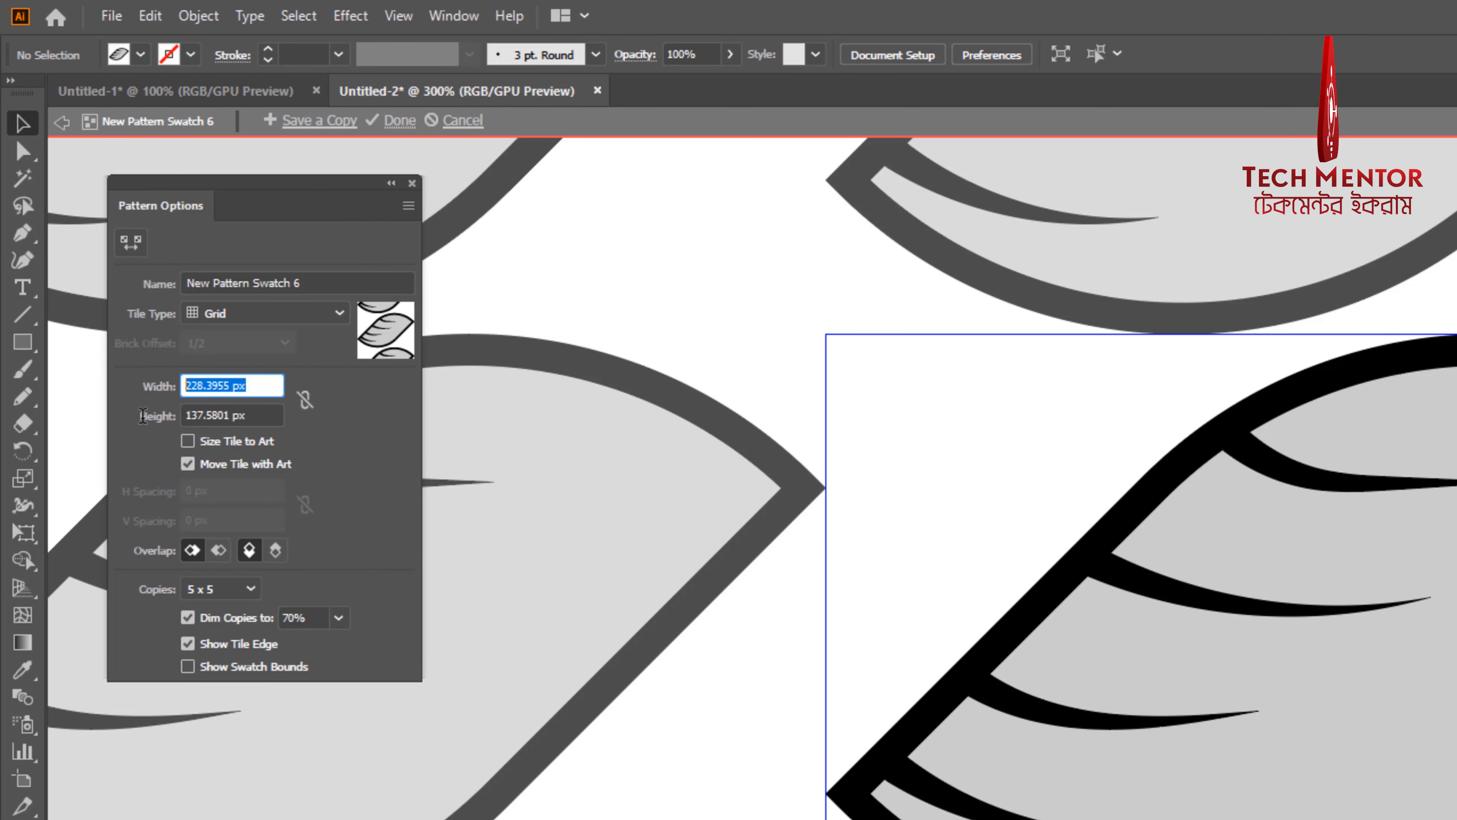
key(Down)
key(Down)
key(Down)
key(Down)
key(Down)
key(Down)
key(Down)
key(Down)
key(Down)
key(Down)
key(Down)
key(Down)
key(Down)
key(Down)
key(Down)
key(Down)
key(Down)
key(Down)
key(Down)
key(Down)
key(Down)
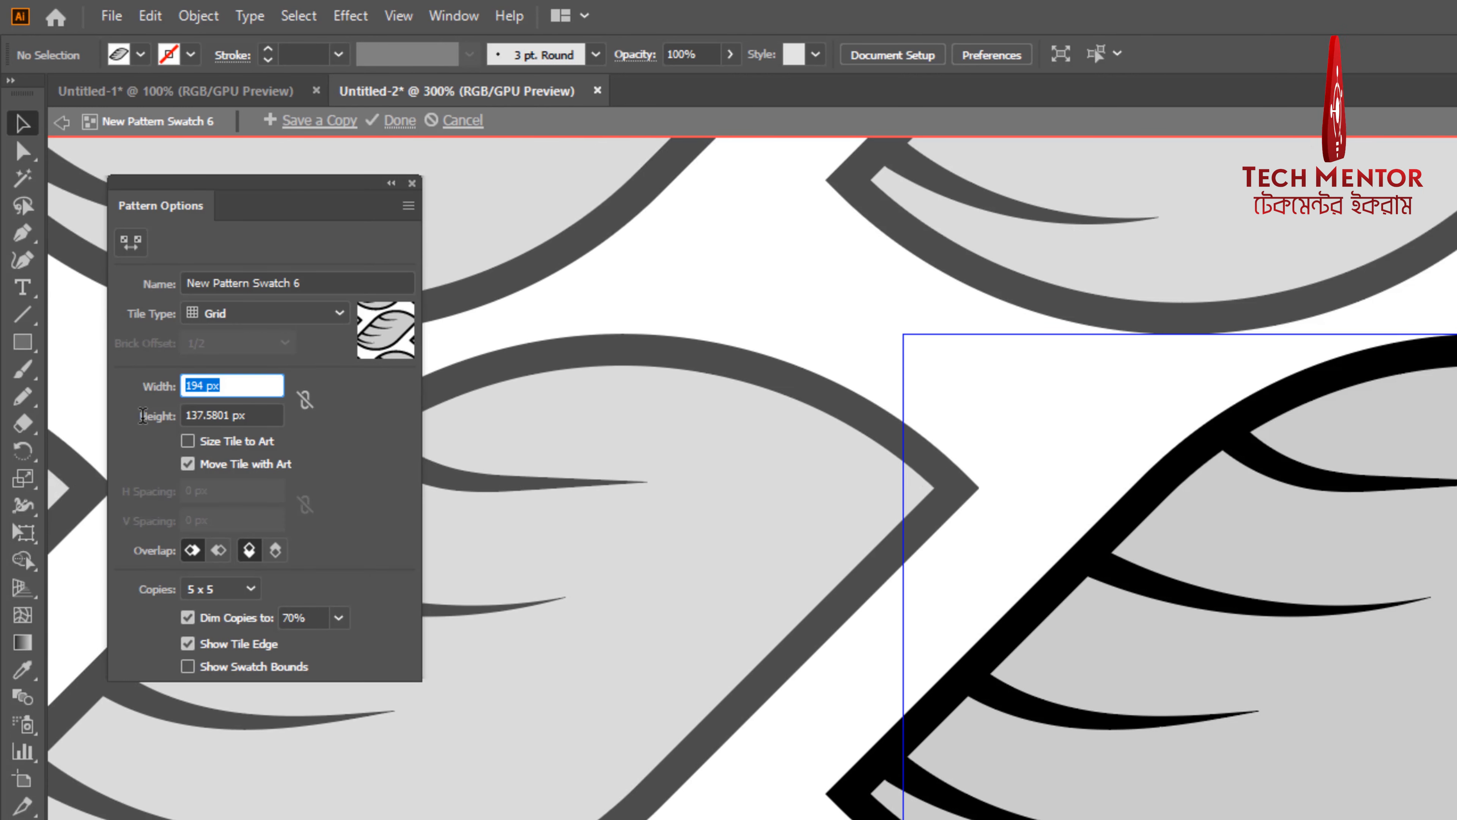
key(Down)
key(Down)
key(Down)
key(Down)
key(Down)
key(Down)
key(Down)
key(Down)
key(Down)
key(Down)
key(Down)
key(Down)
key(Down)
key(Down)
key(Down)
key(Down)
key(Down)
key(Down)
key(Down)
key(Down)
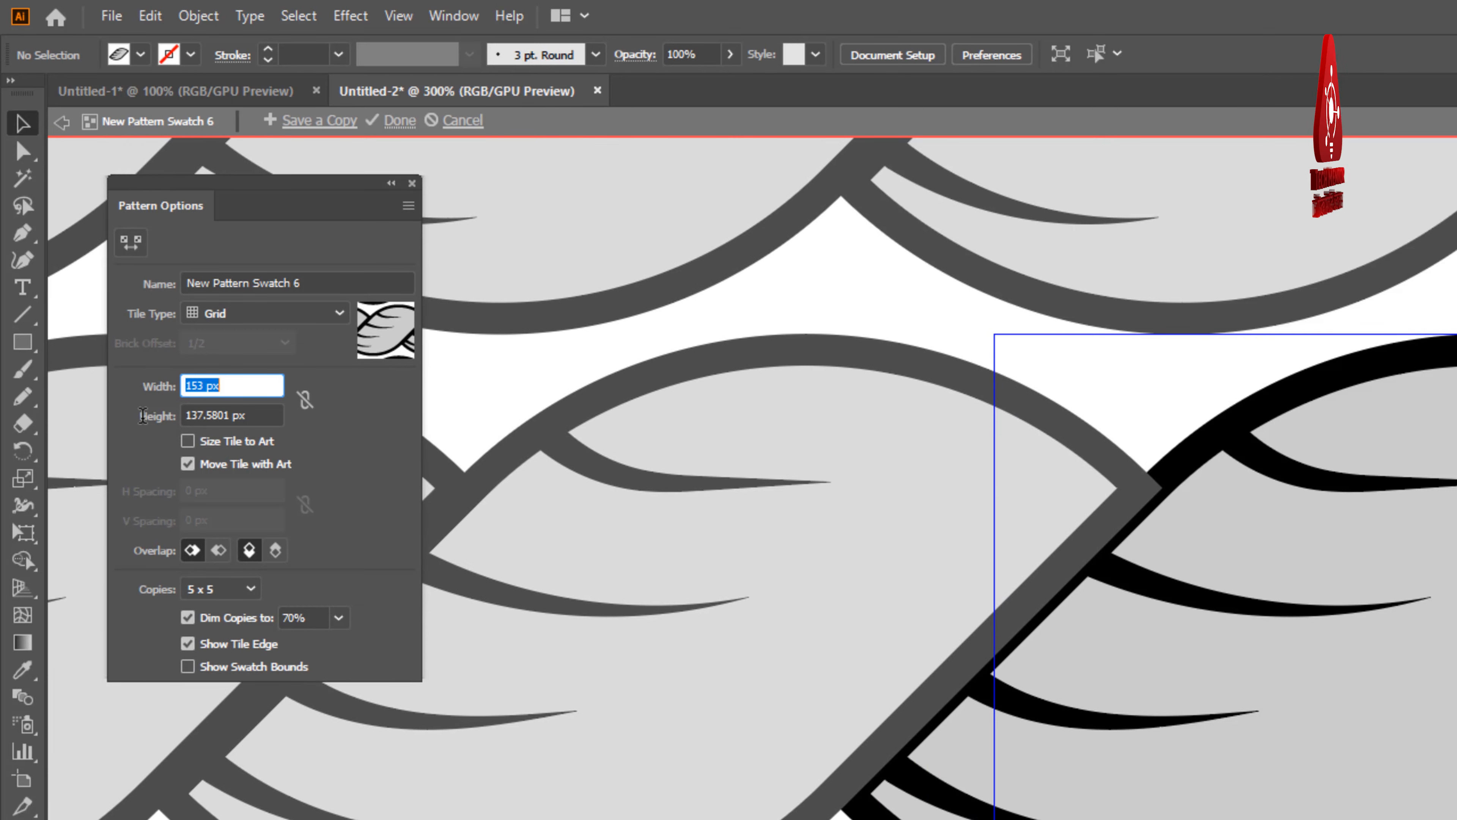
key(Down)
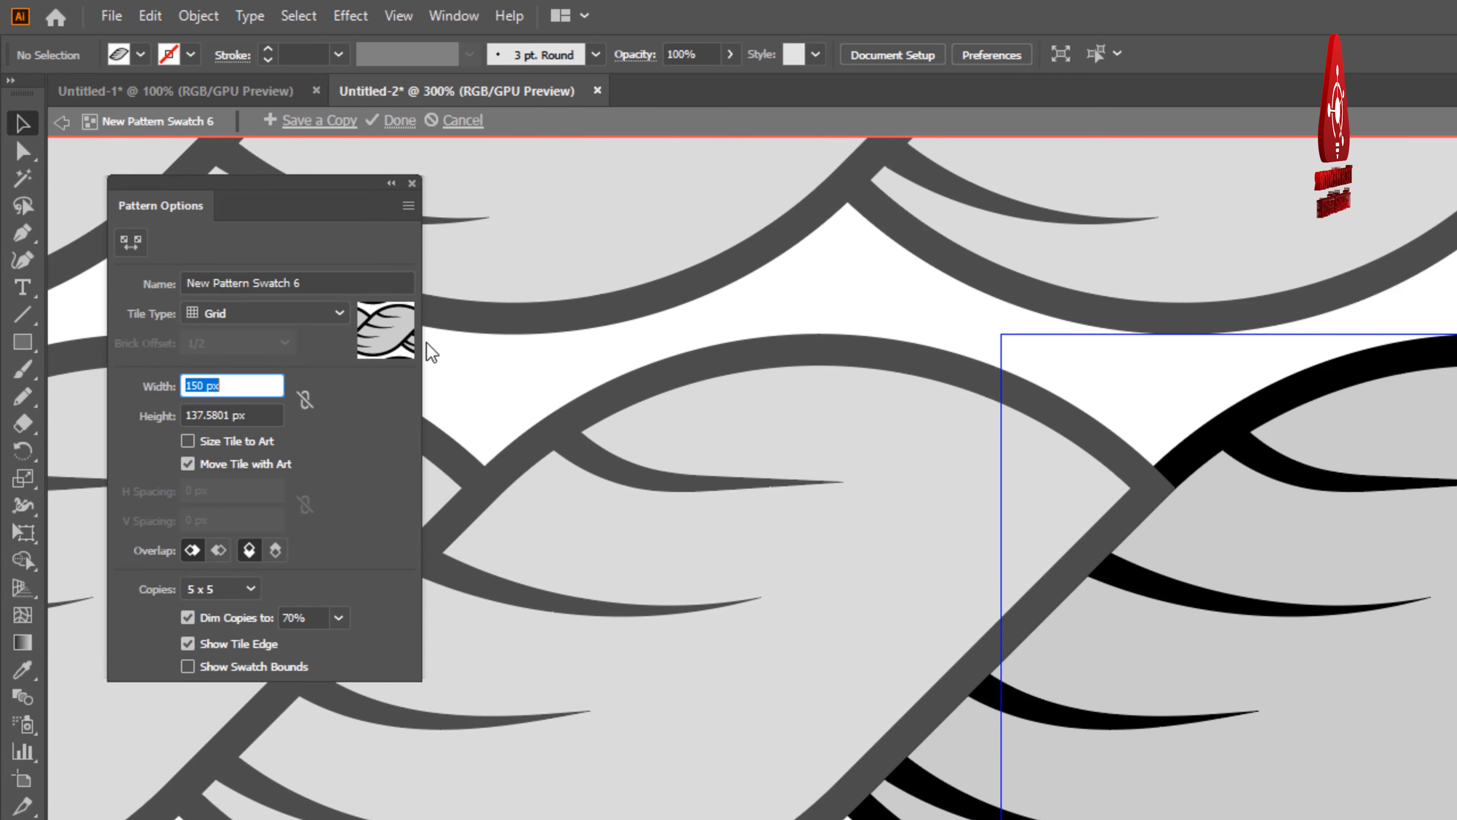
Step: Check how the overlapping leaves join, close Pattern Options and exit pattern editing
scroll(706, 504, up, 10)
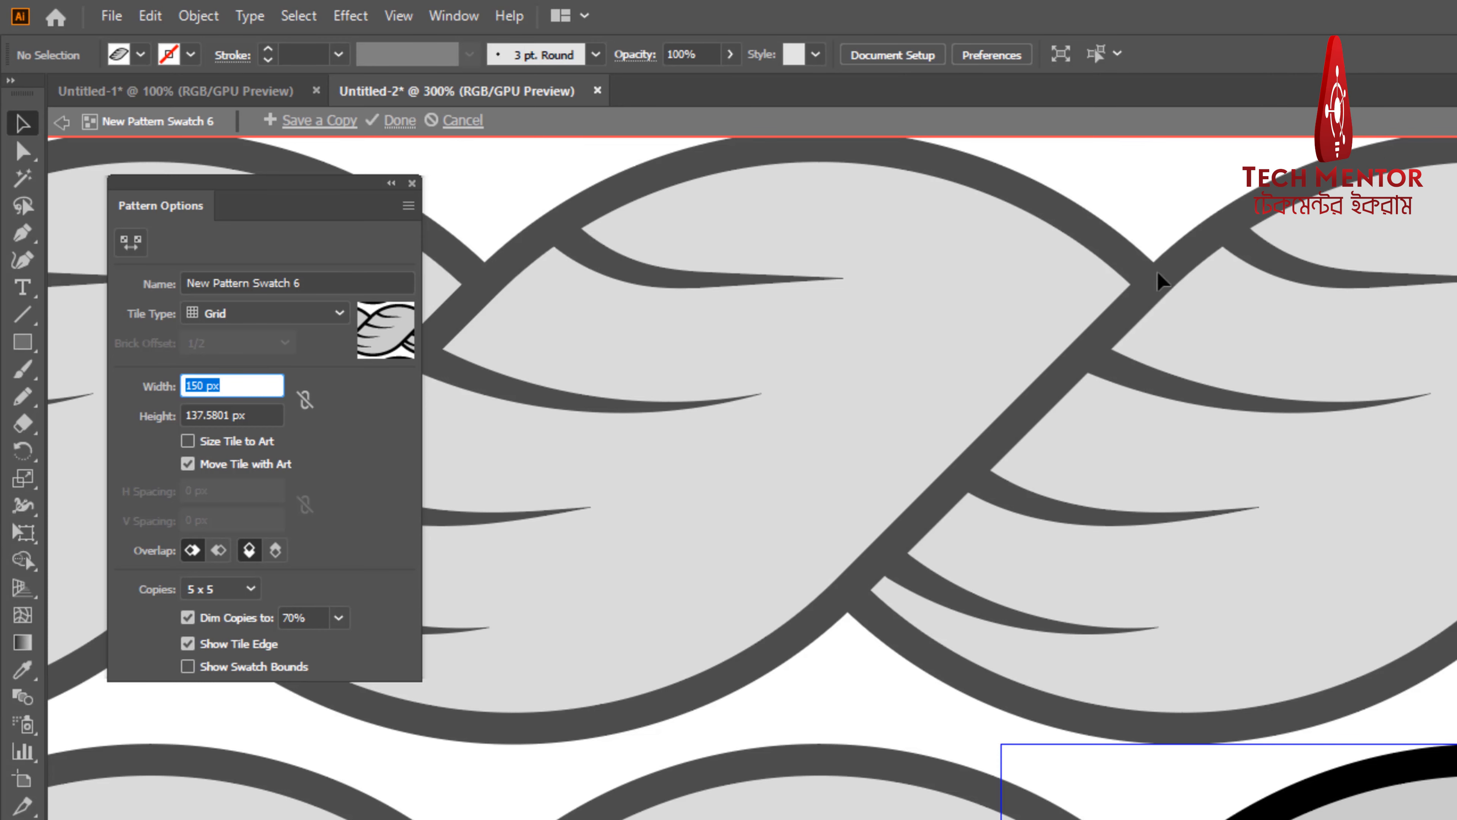
scroll(949, 454, down, 3)
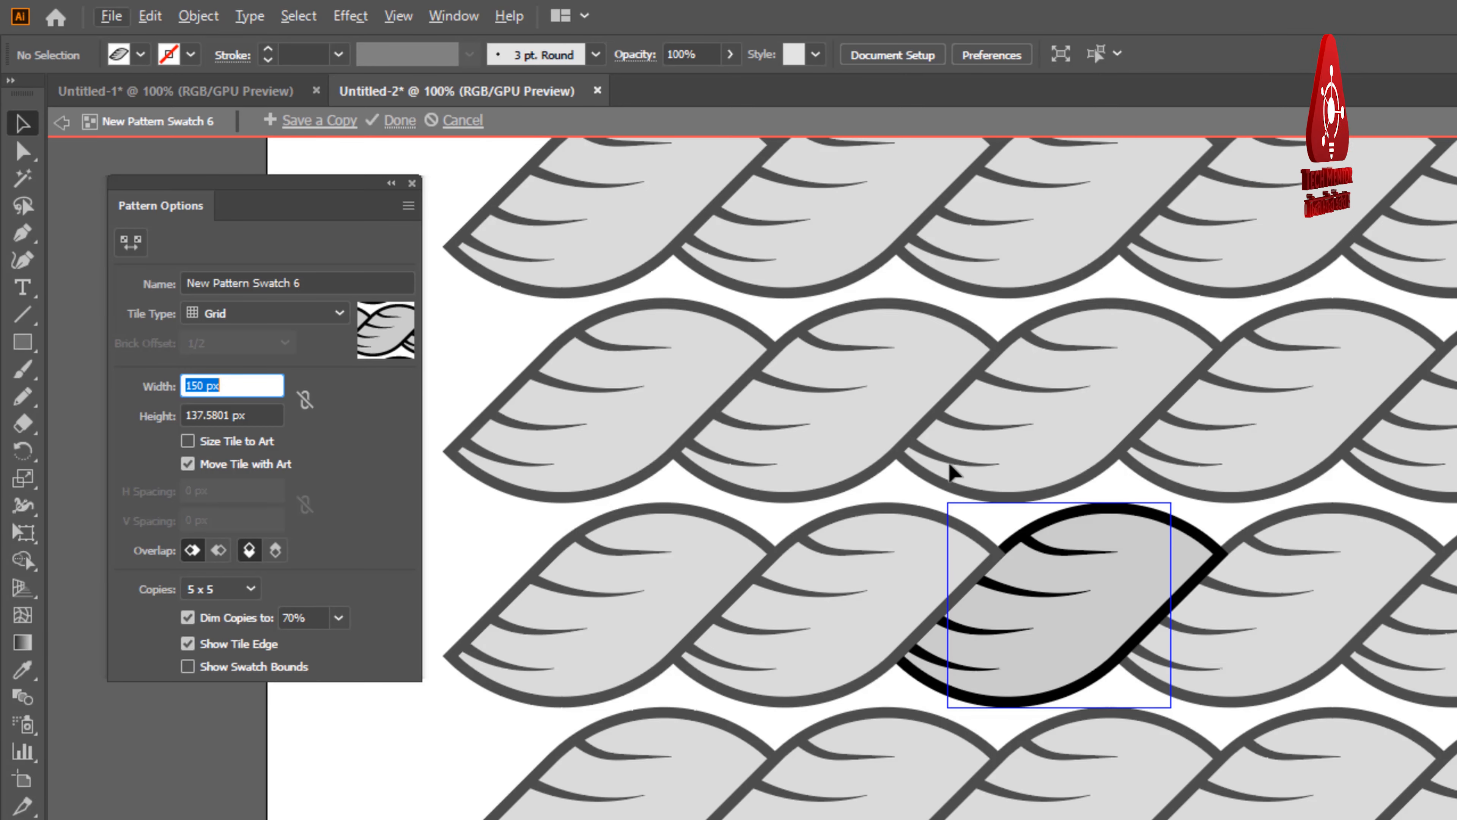
click(412, 182)
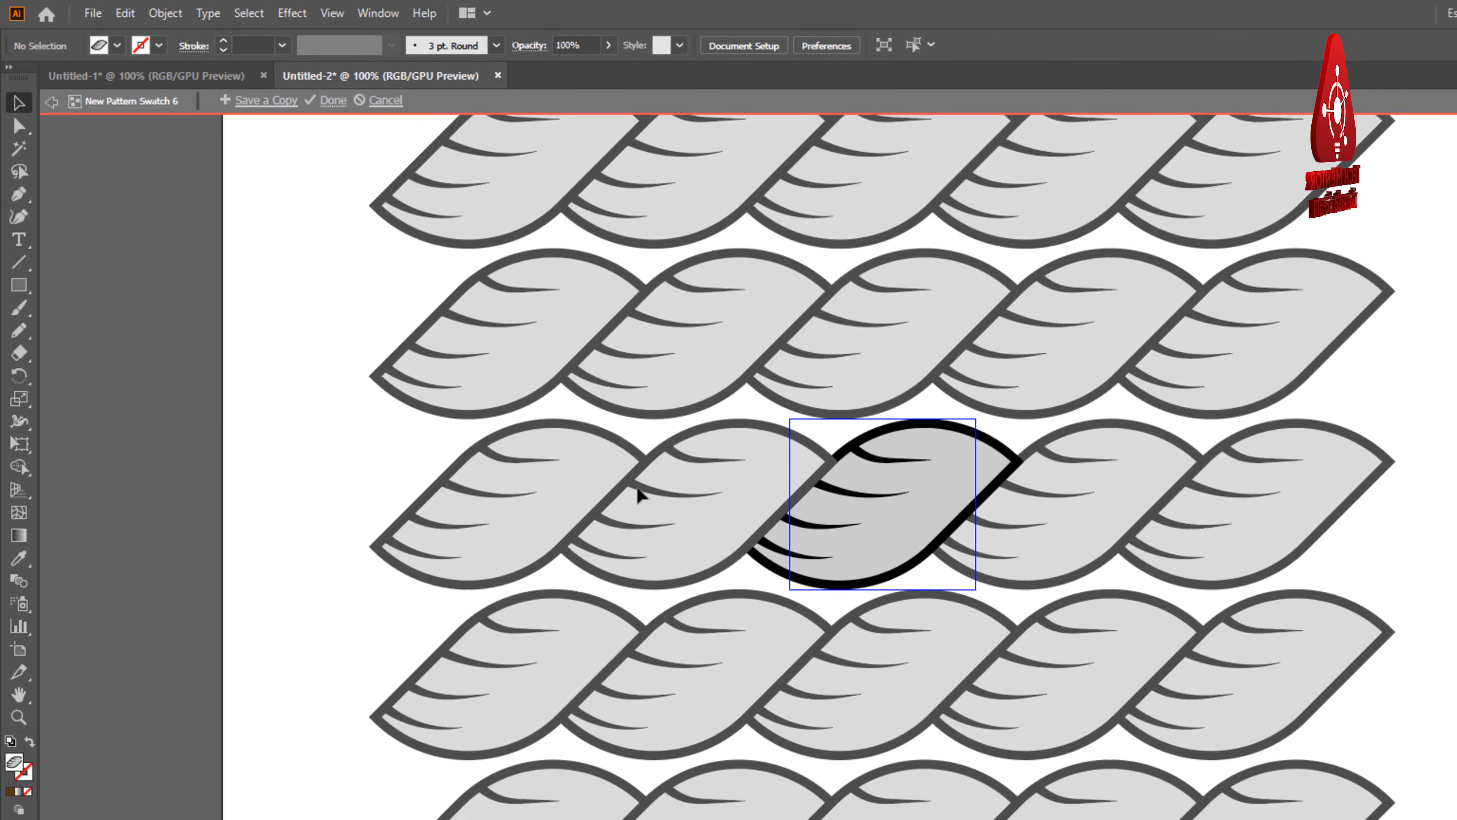
key(Escape)
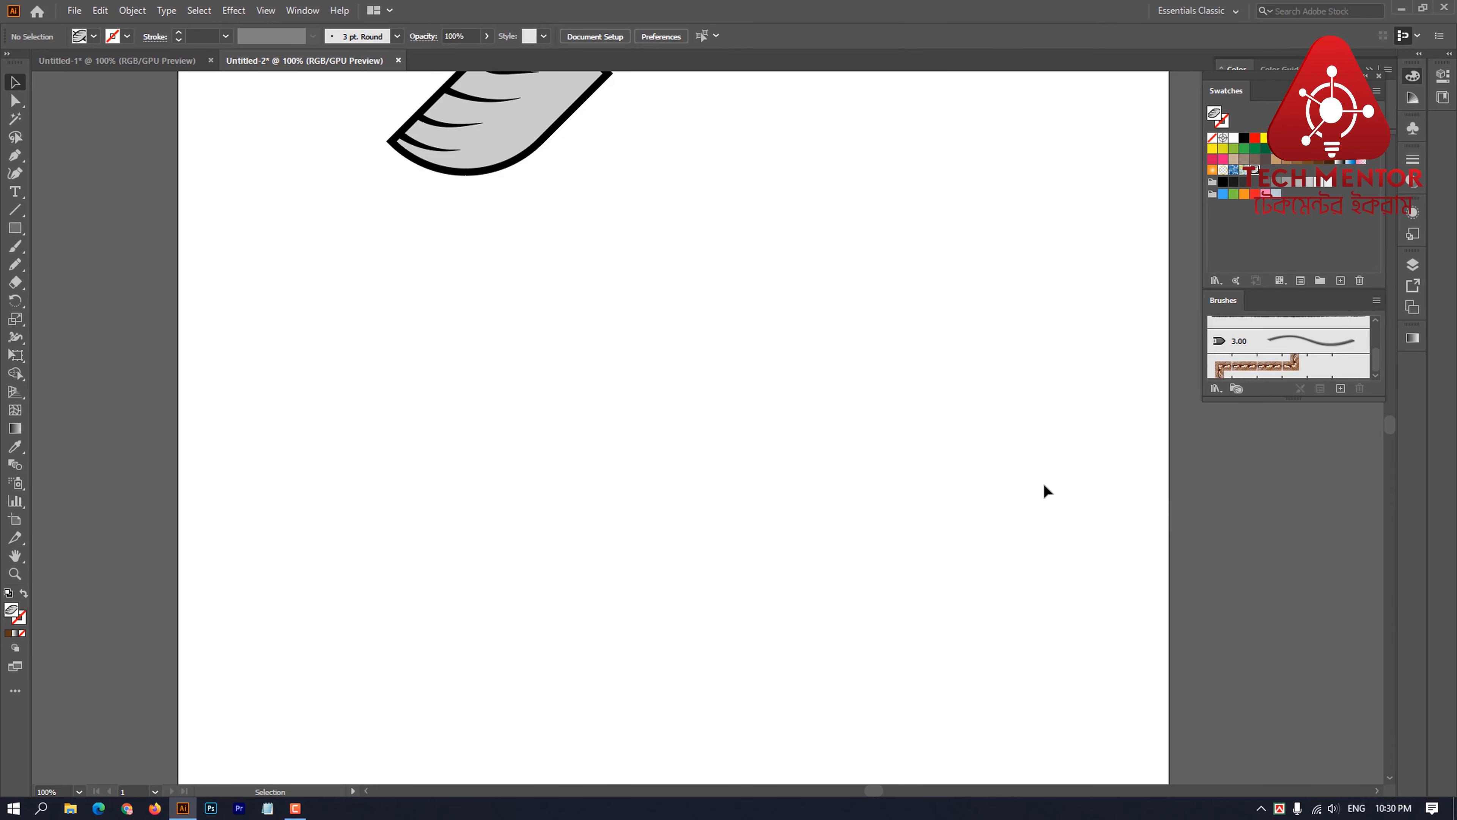
scroll(909, 464, up, 3)
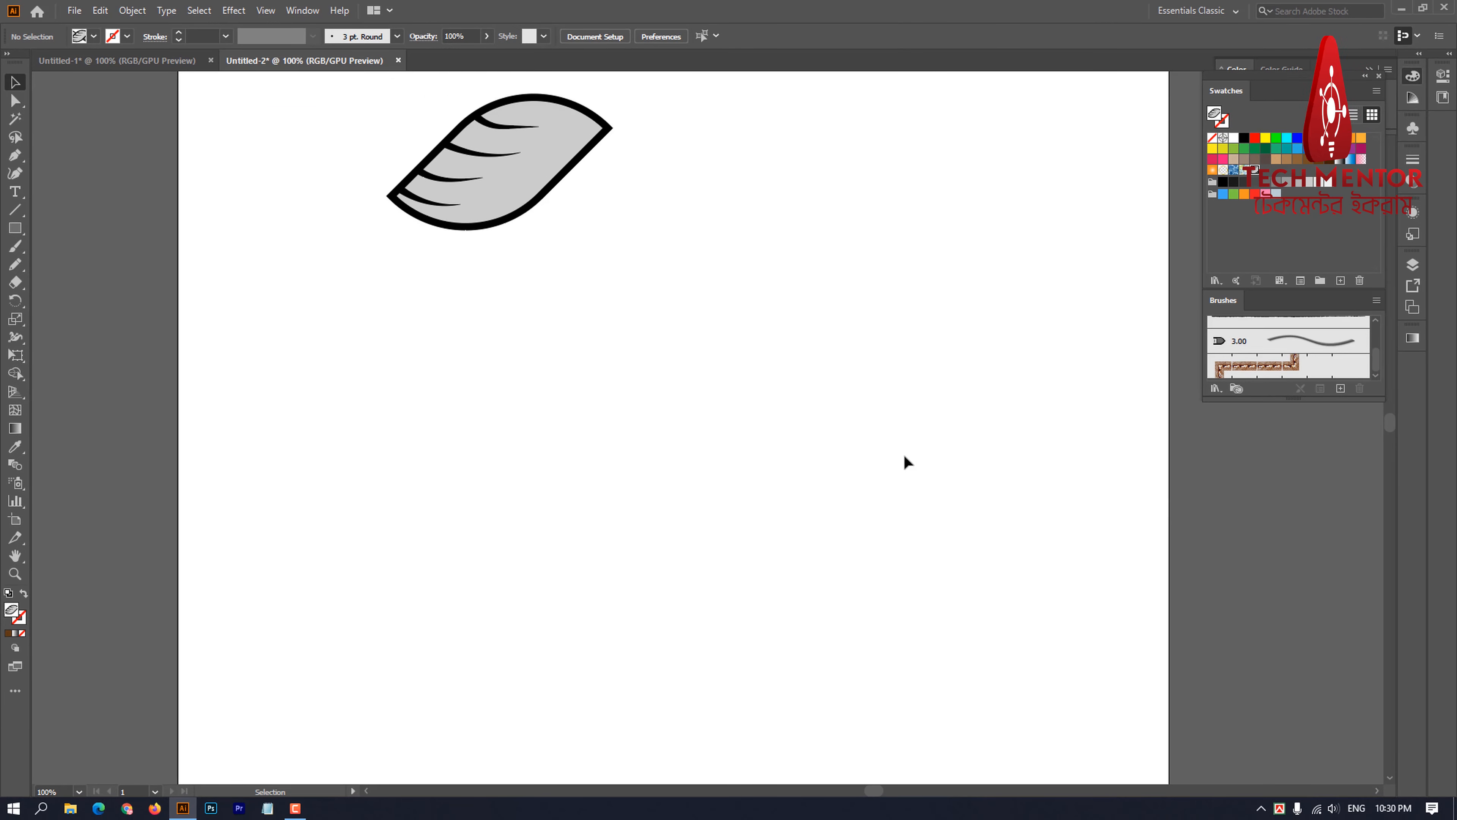
Step: Place the edited leaf pattern swatch's artwork on the empty area of the artboard below the original leaf
scroll(830, 423, down, 1)
drag(845, 419, 739, 344)
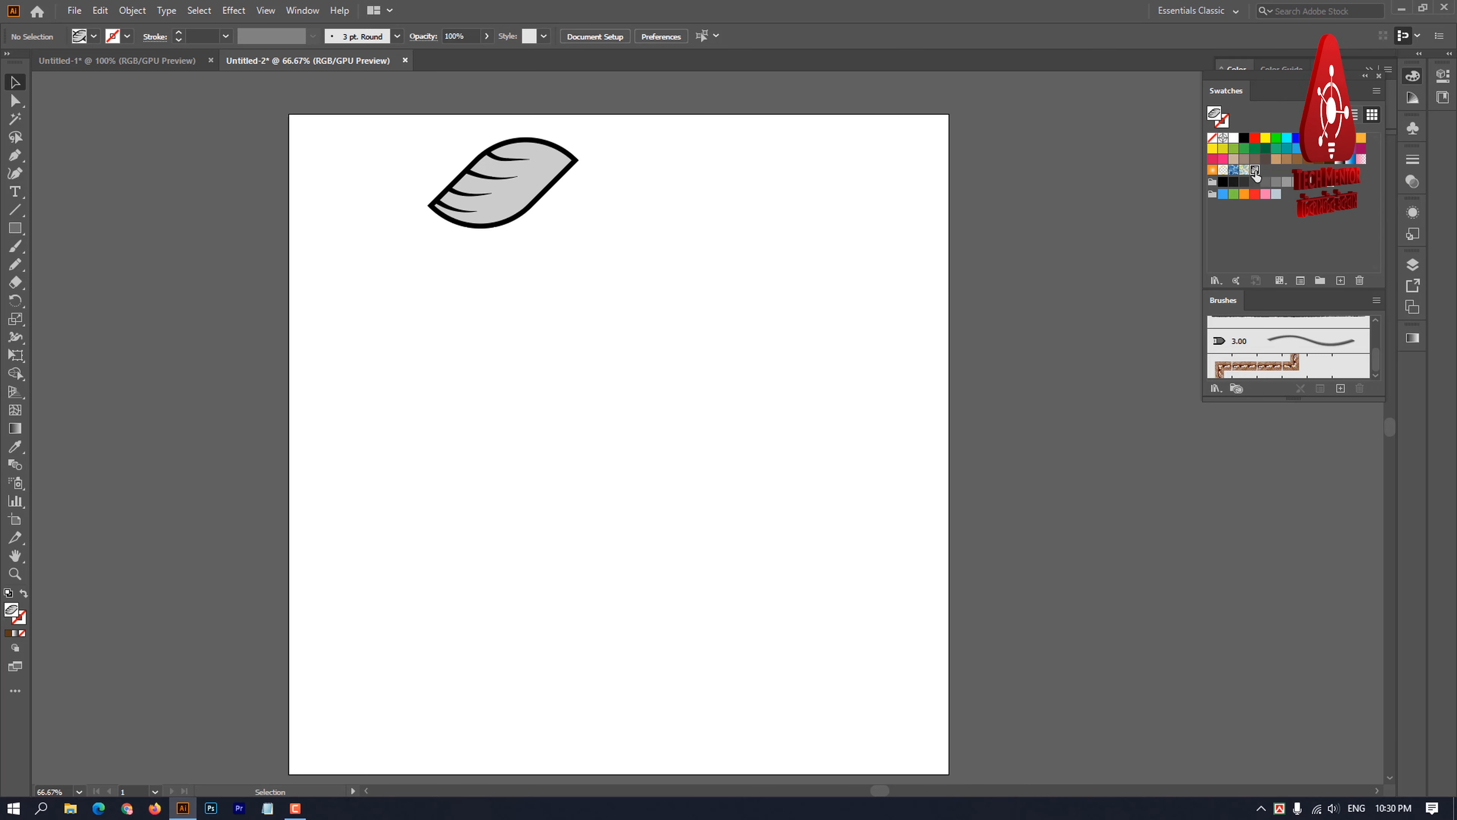
drag(657, 476, 604, 446)
scroll(600, 460, up, 2)
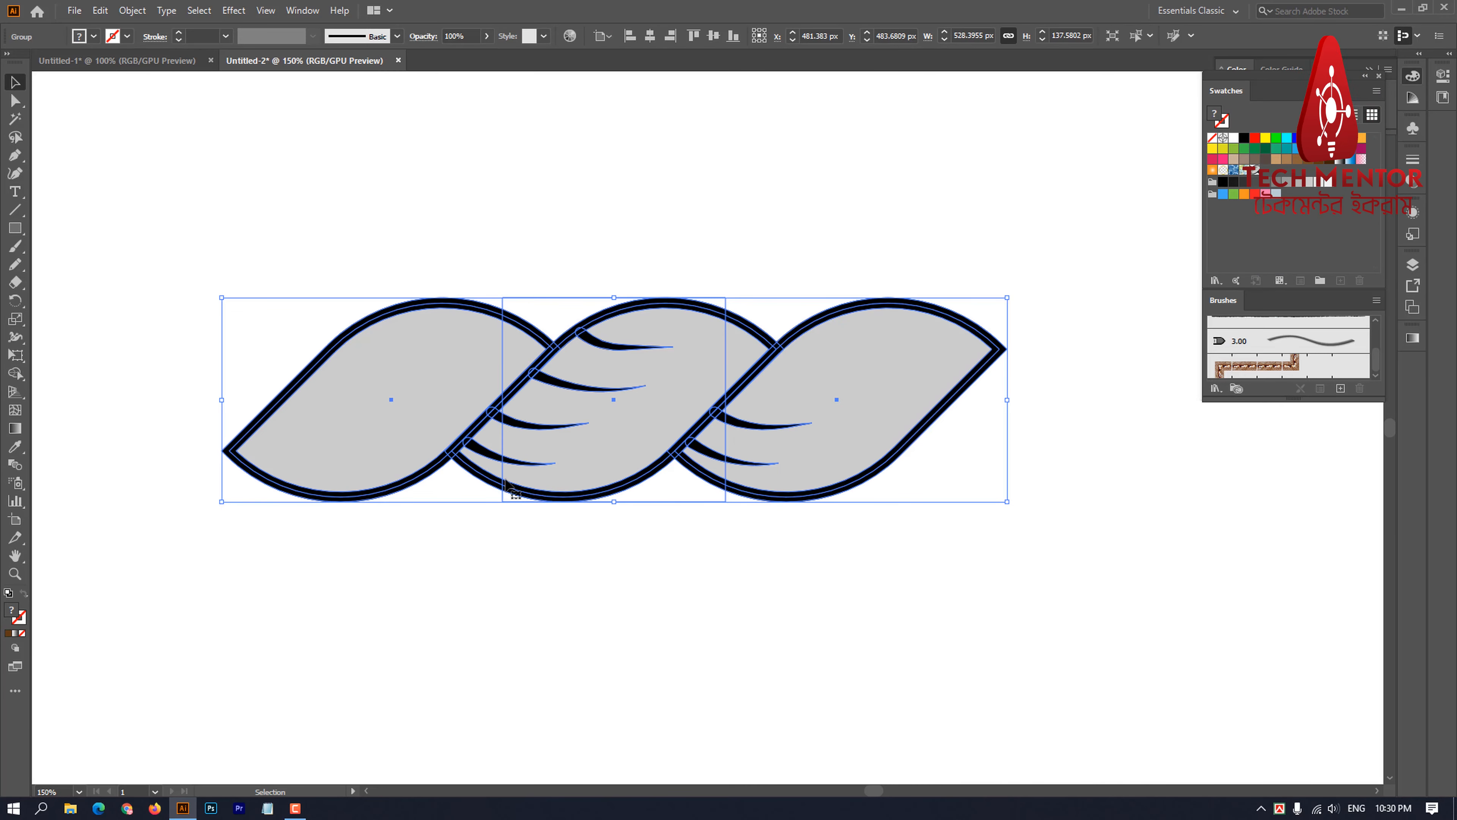
Step: Remove all leaf and vein parts left of the tile boundary with the Shape Builder tool
click(15, 374)
scroll(361, 348, up, 2)
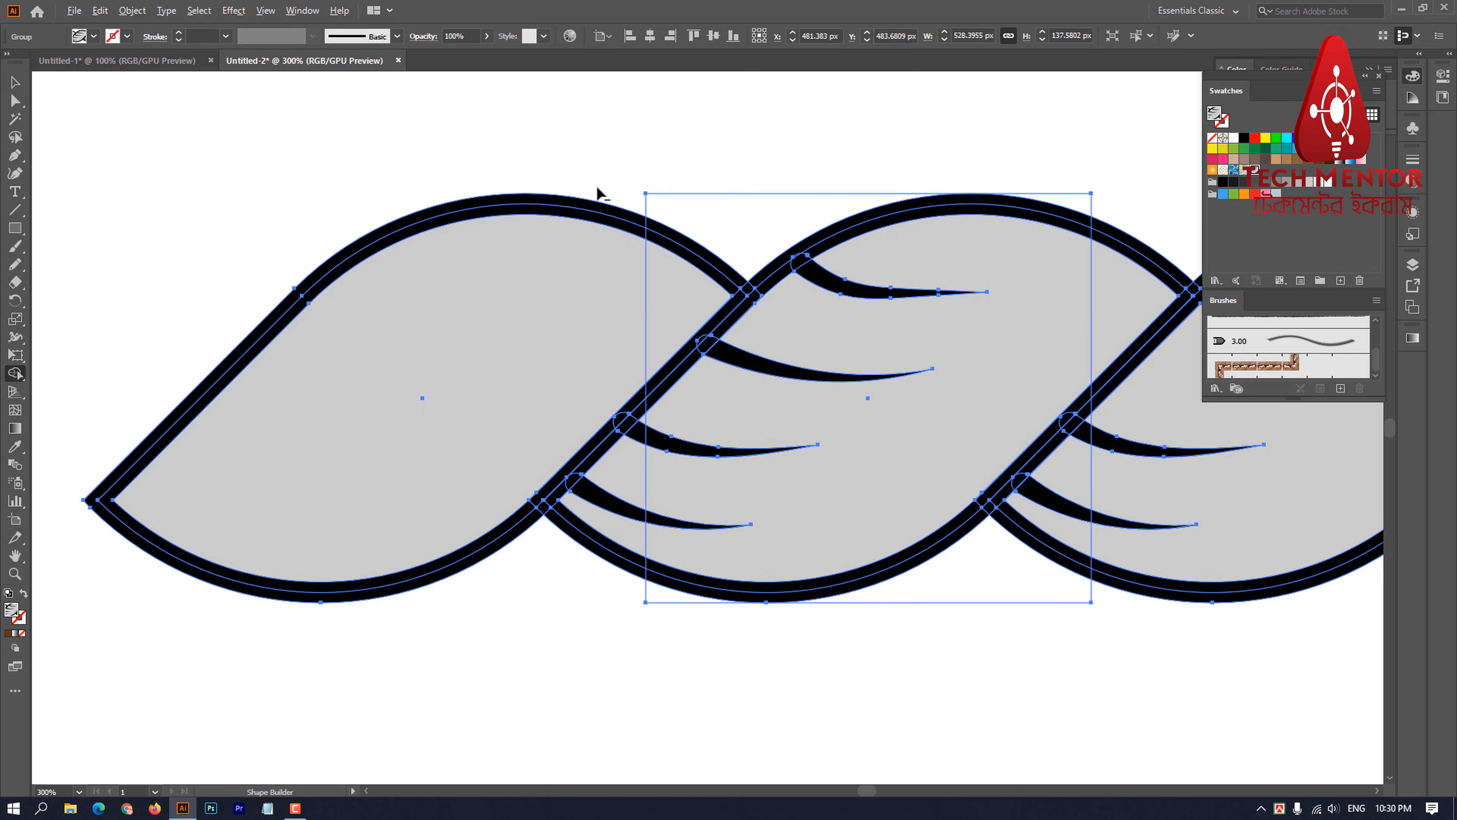
mouse_move(598, 194)
mouse_down()
mouse_move(618, 444)
mouse_move(596, 594)
mouse_up()
mouse_move(629, 398)
mouse_down()
mouse_move(627, 447)
mouse_move(569, 487)
mouse_move(547, 512)
mouse_up()
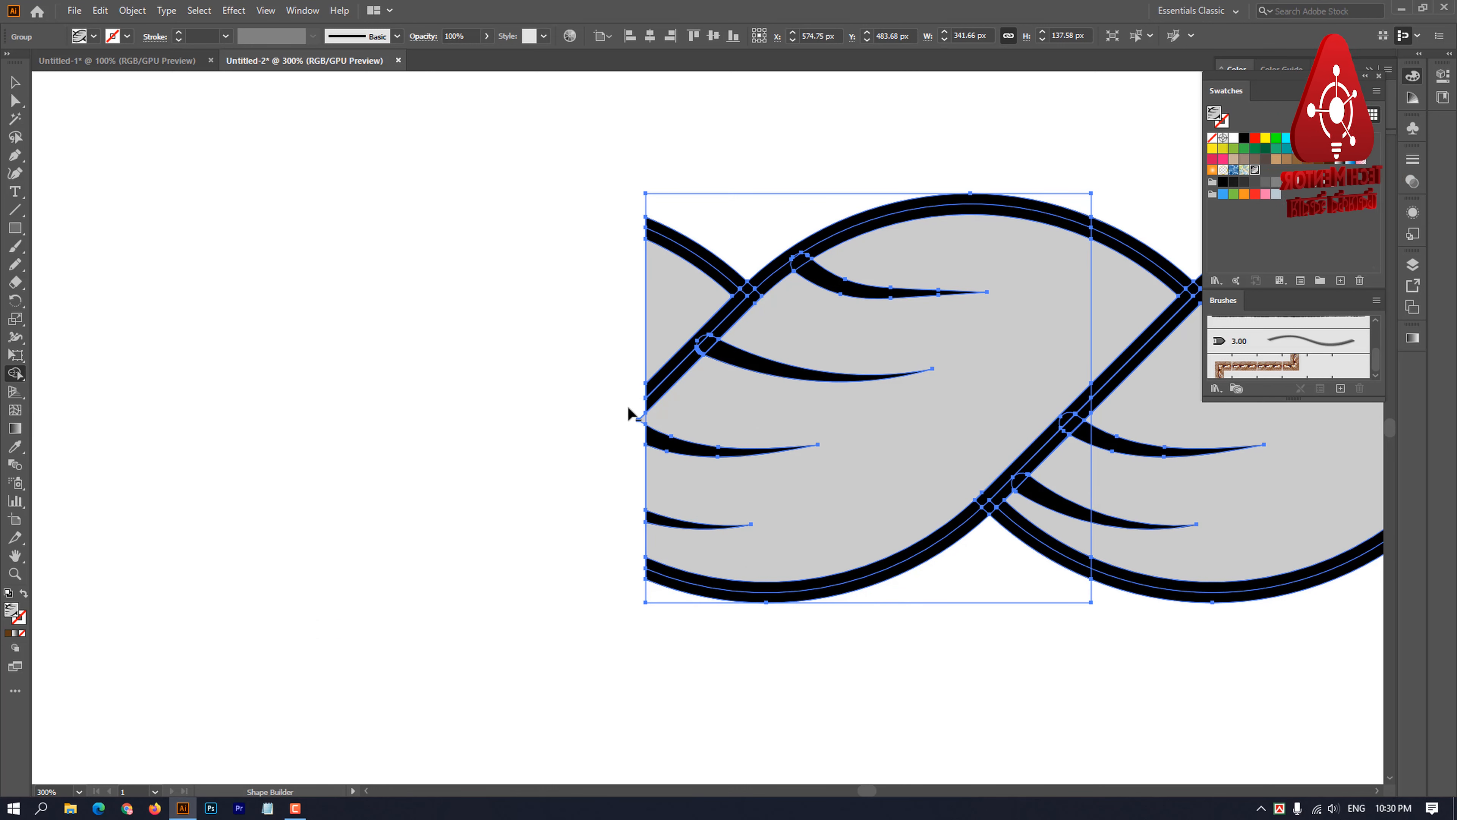
scroll(631, 414, up, 4)
scroll(660, 482, down, 3)
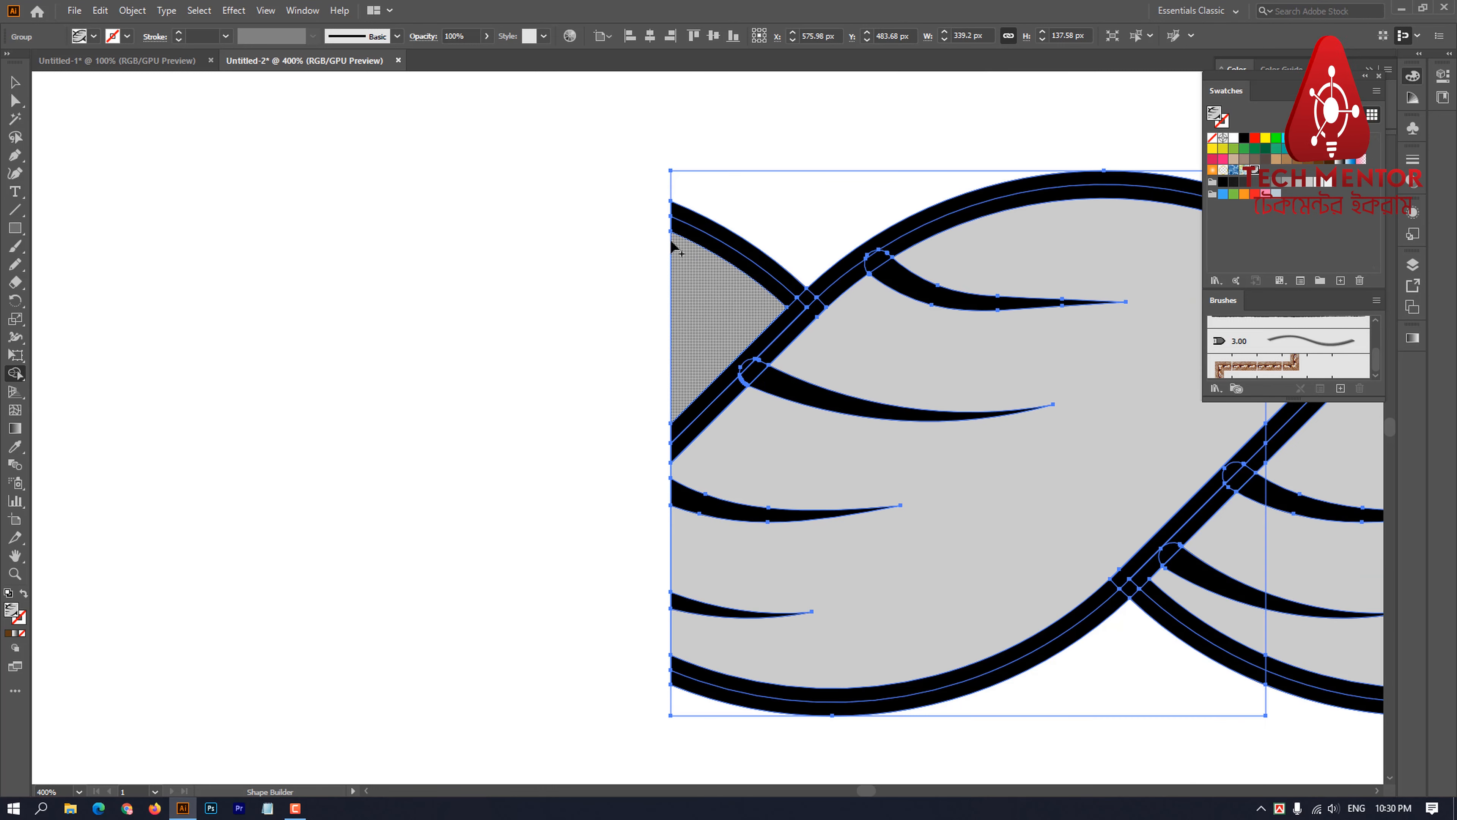
drag(612, 402, 156, 331)
Step: Remove all leaf and vein parts right of the tile boundary with the Shape Builder tool
scroll(711, 405, down, 1)
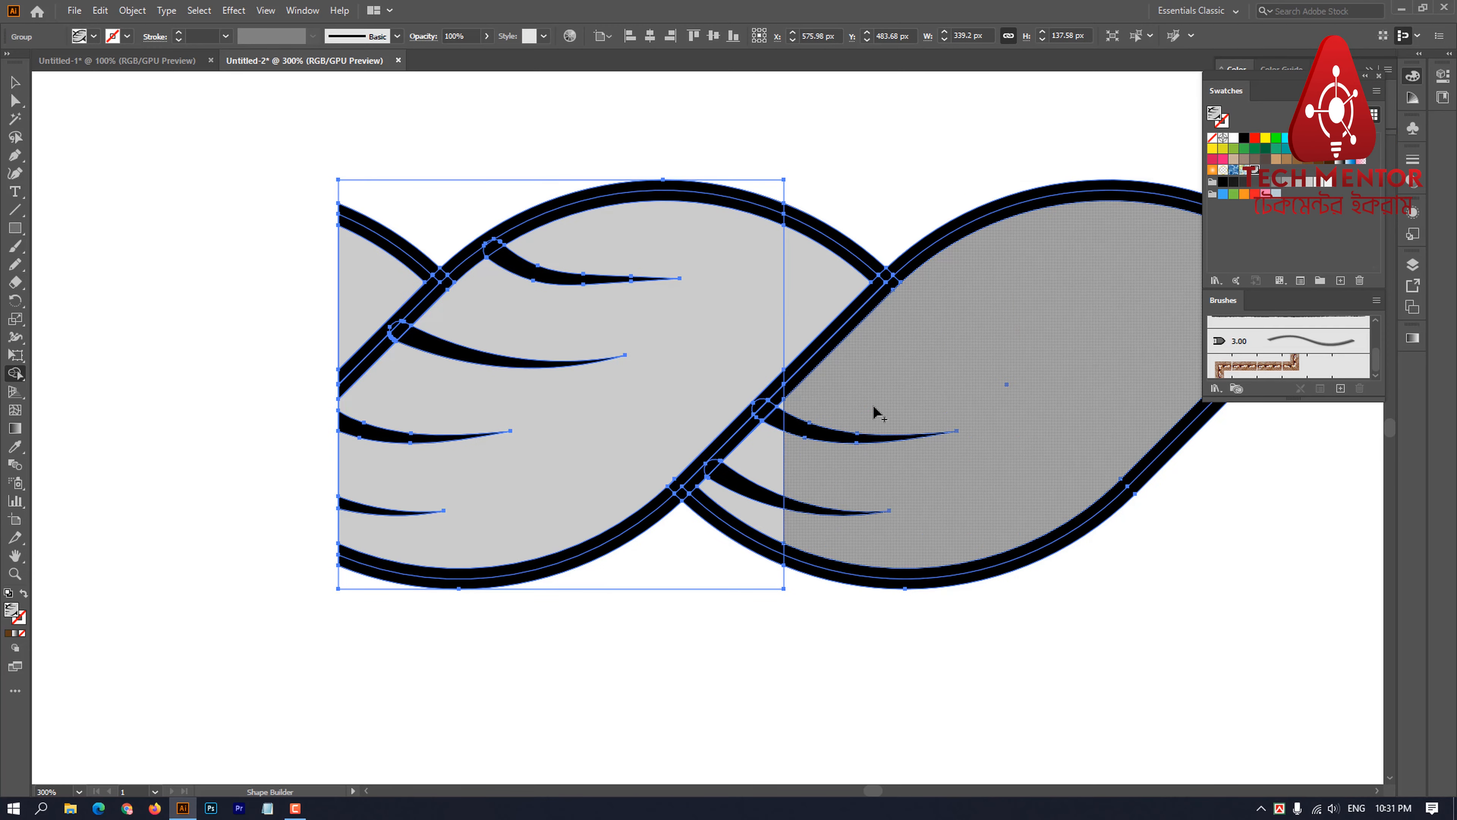
drag(873, 413, 757, 384)
scroll(757, 384, up, 2)
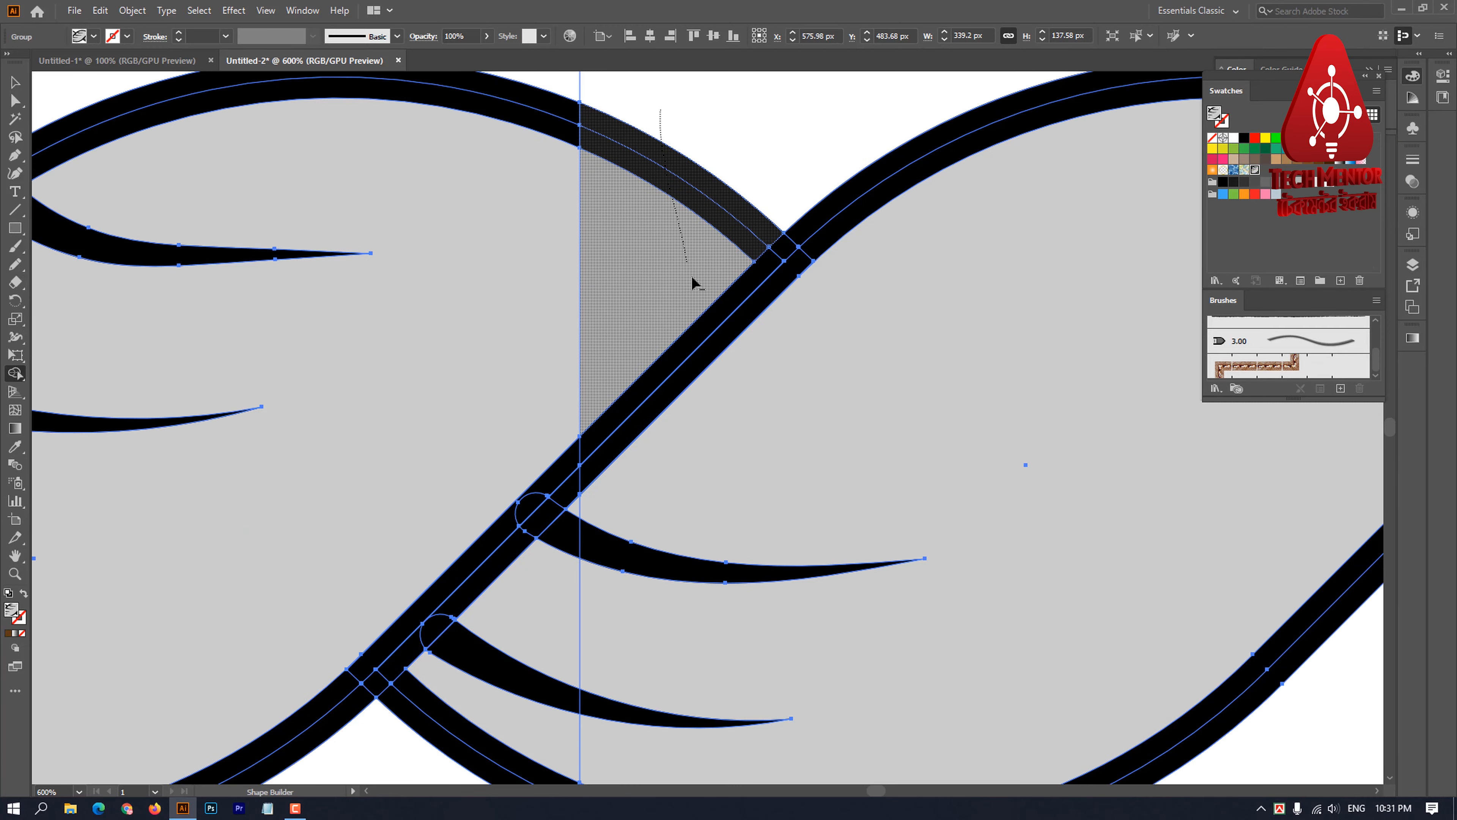
drag(692, 277, 704, 434)
drag(901, 167, 855, 367)
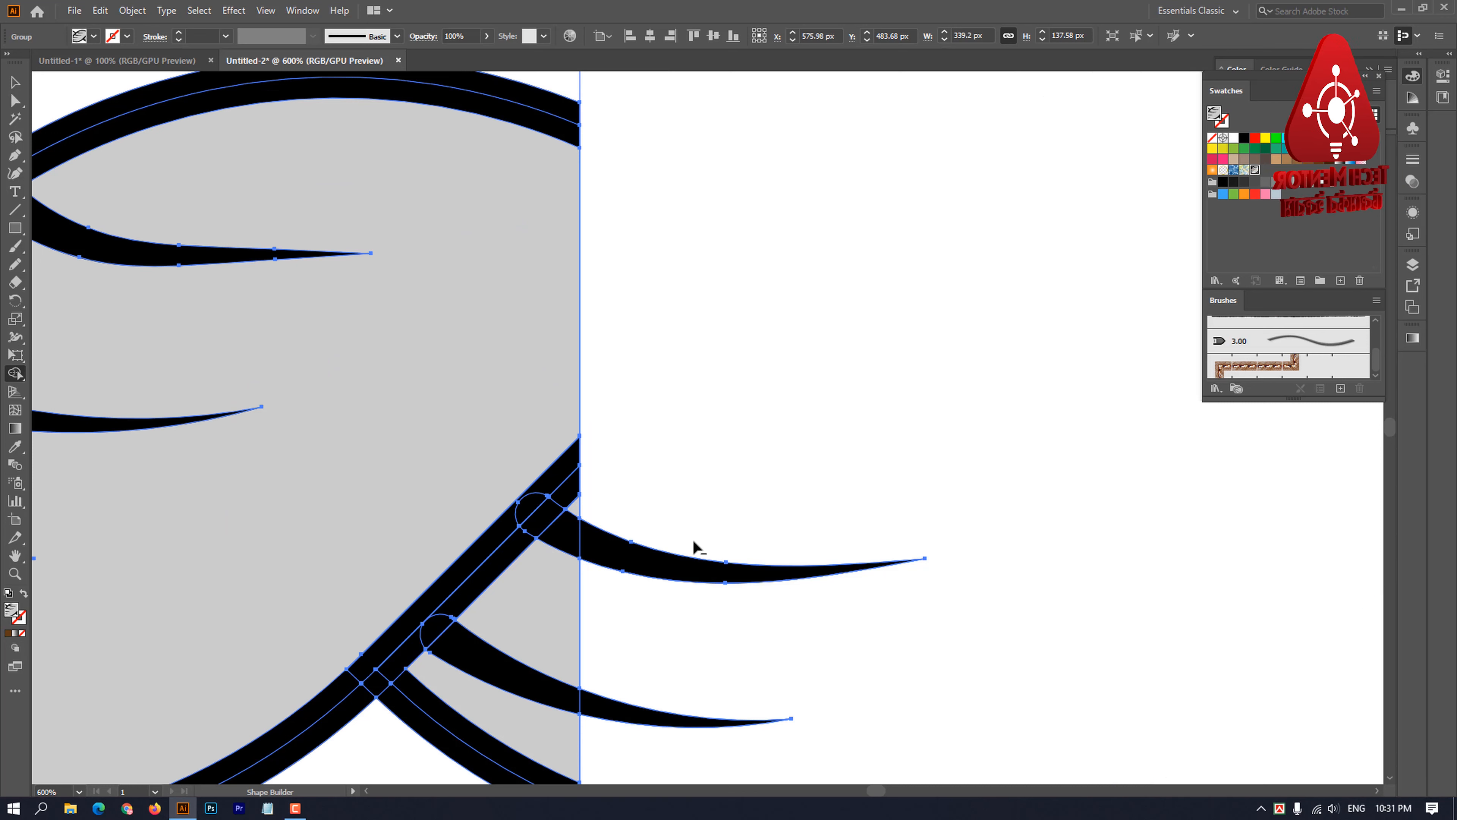
mouse_move(692, 541)
mouse_down()
mouse_move(654, 626)
mouse_move(664, 716)
mouse_up()
scroll(653, 630, down, 5)
scroll(646, 618, up, 4)
scroll(647, 619, up, 2)
scroll(760, 579, down, 3)
drag(784, 571, 781, 414)
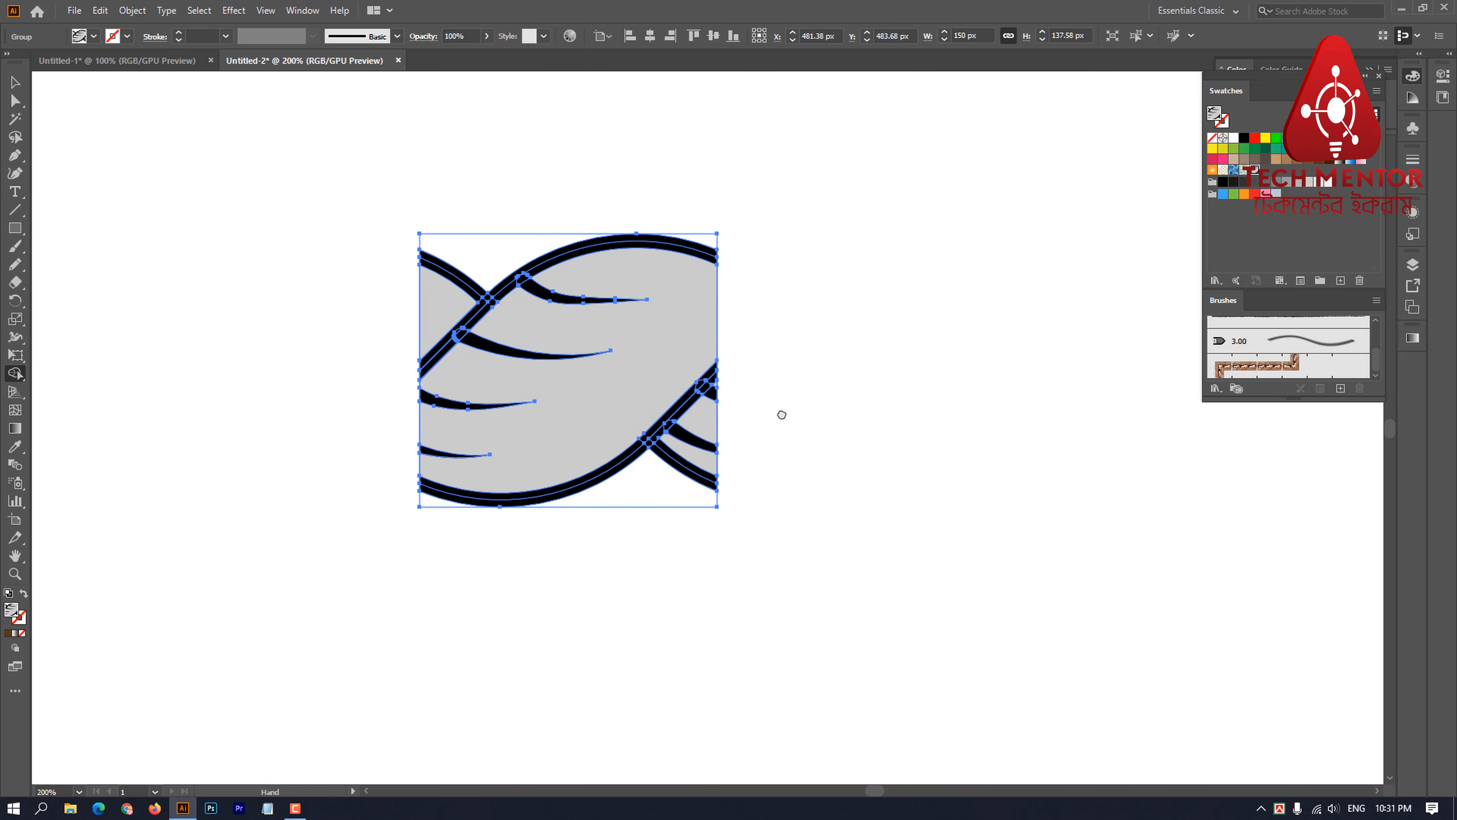
Step: Check both sides of the trimmed tile for leftover fragments with the Direct Selection tool
click(15, 101)
drag(281, 193, 425, 555)
drag(744, 242, 917, 606)
click(12, 84)
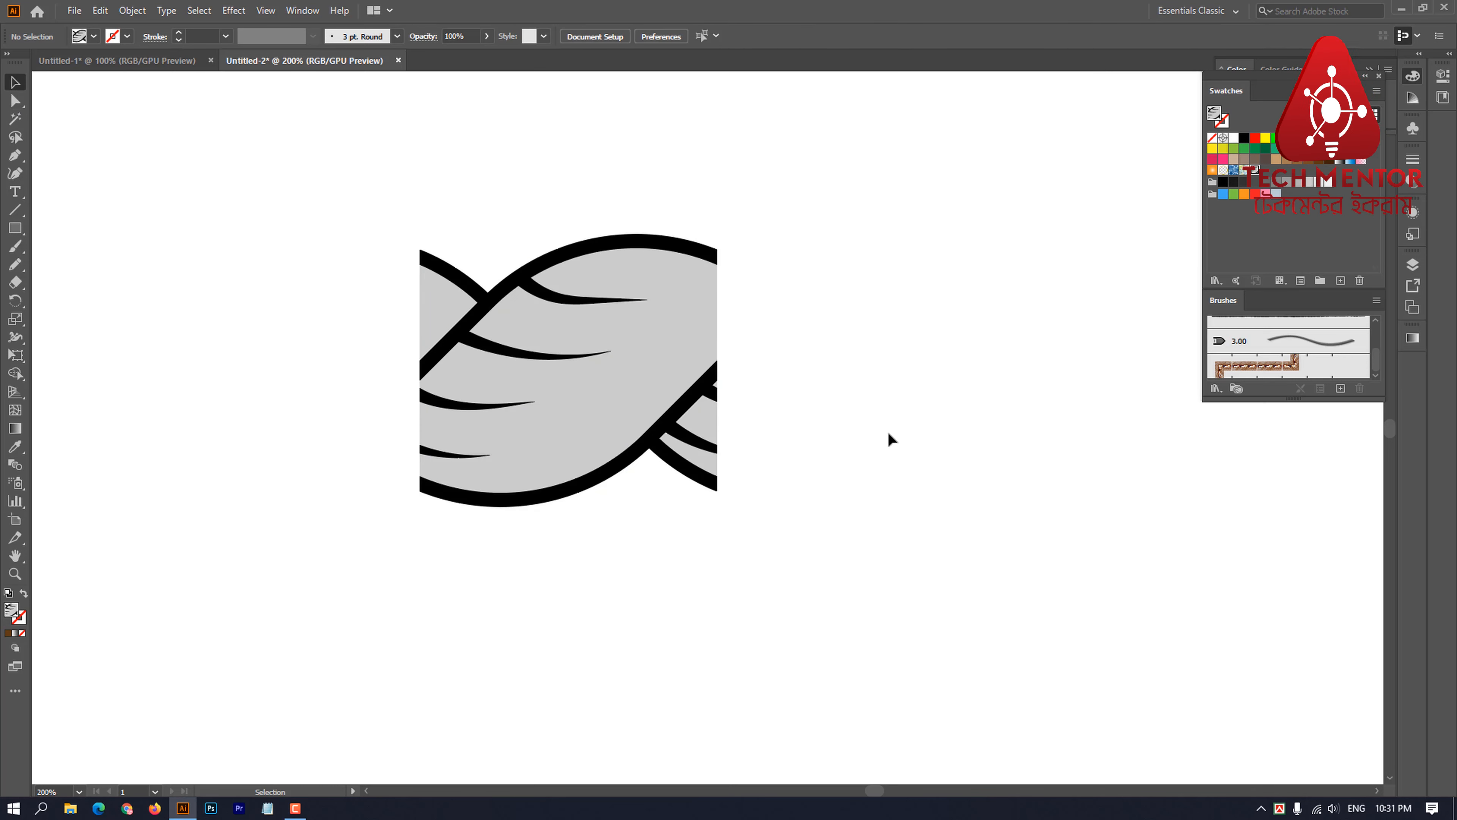
Step: Create a pattern brush from the trimmed rope tile with its colorization method set to Tints
scroll(701, 442, up, 2)
click(602, 421)
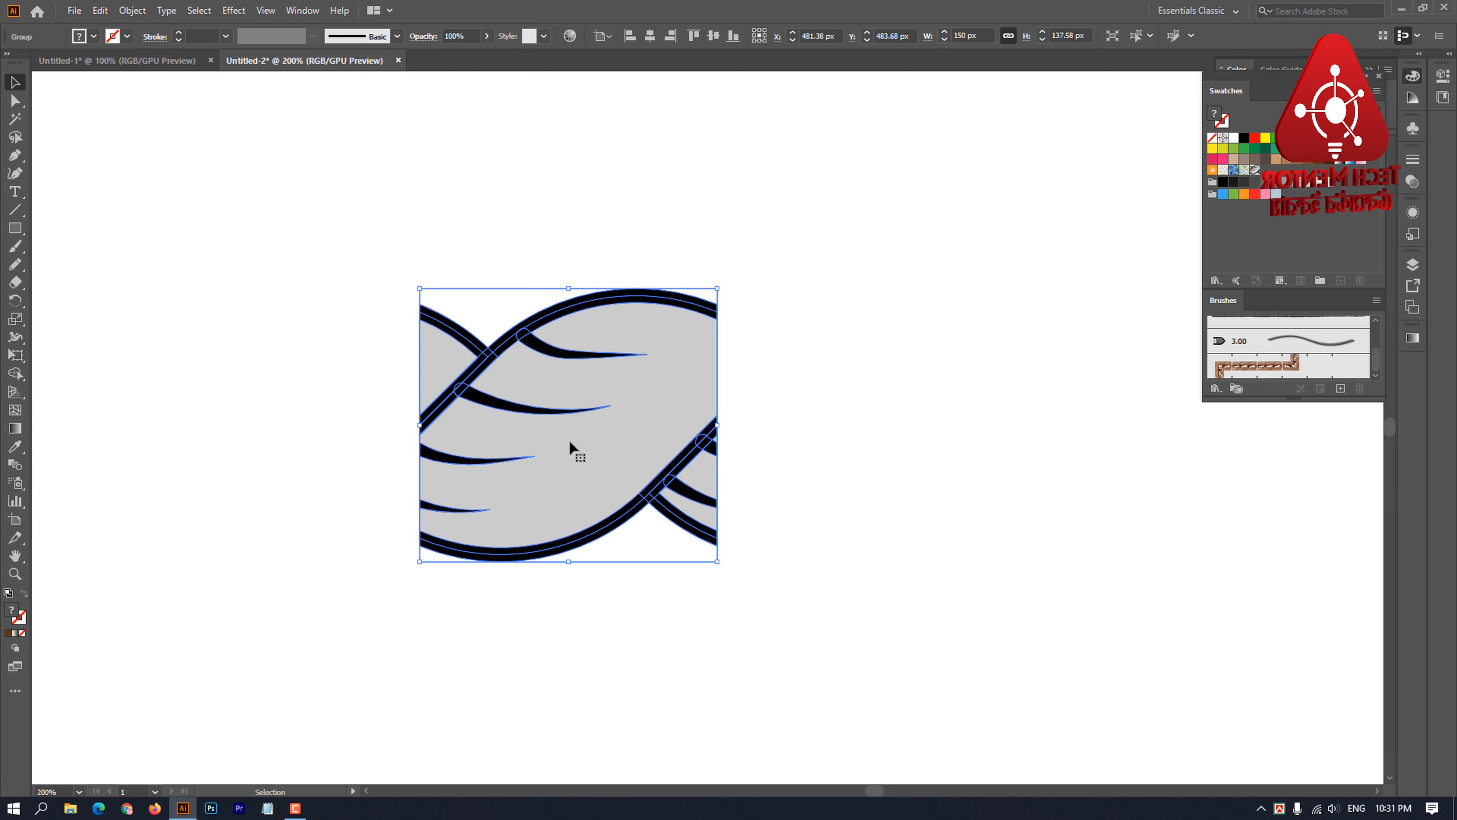
mouse_move(581, 447)
mouse_down()
mouse_move(918, 379)
mouse_move(1254, 342)
mouse_up()
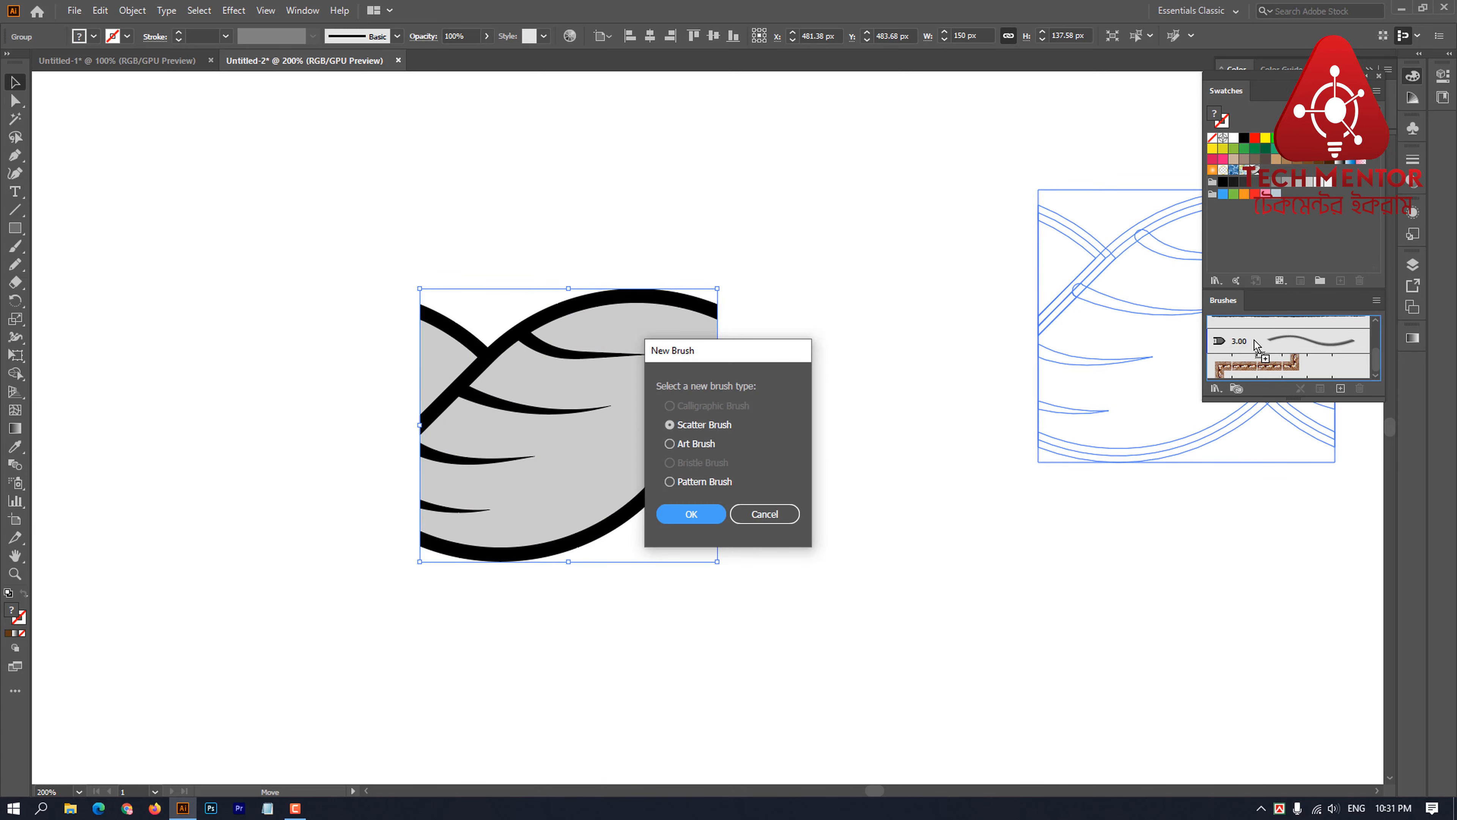
click(690, 483)
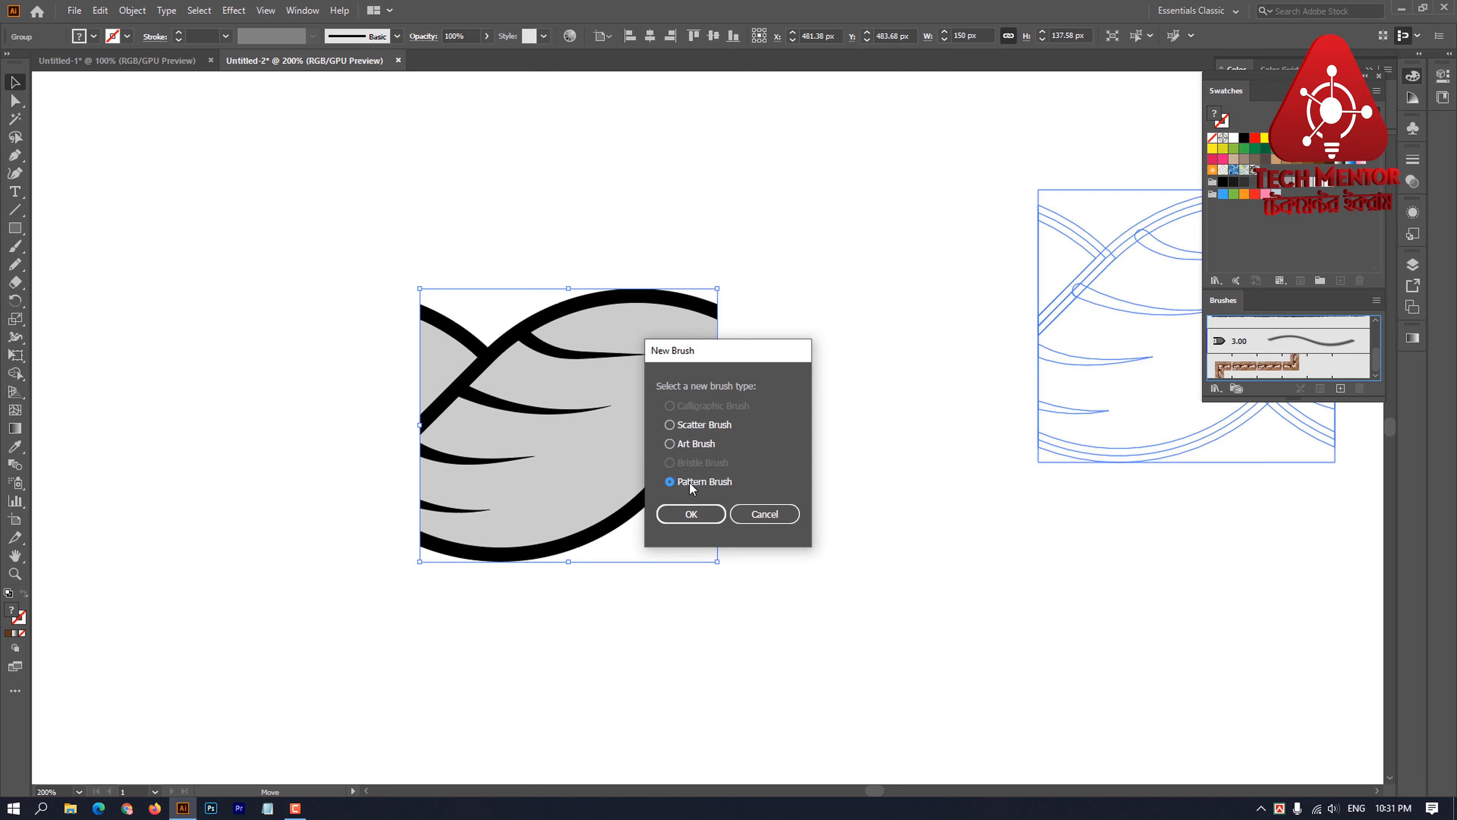
key(Return)
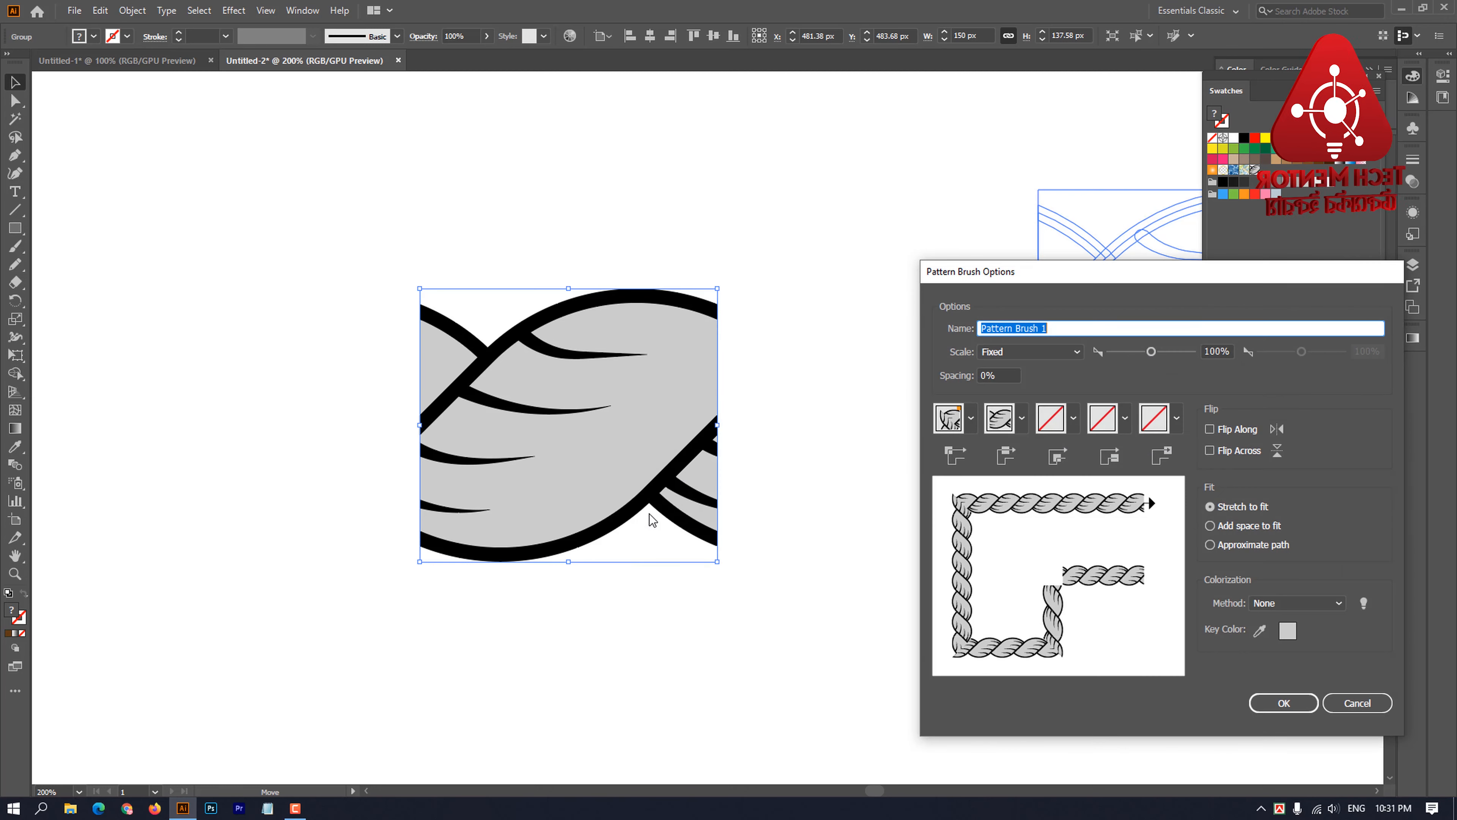
click(1273, 606)
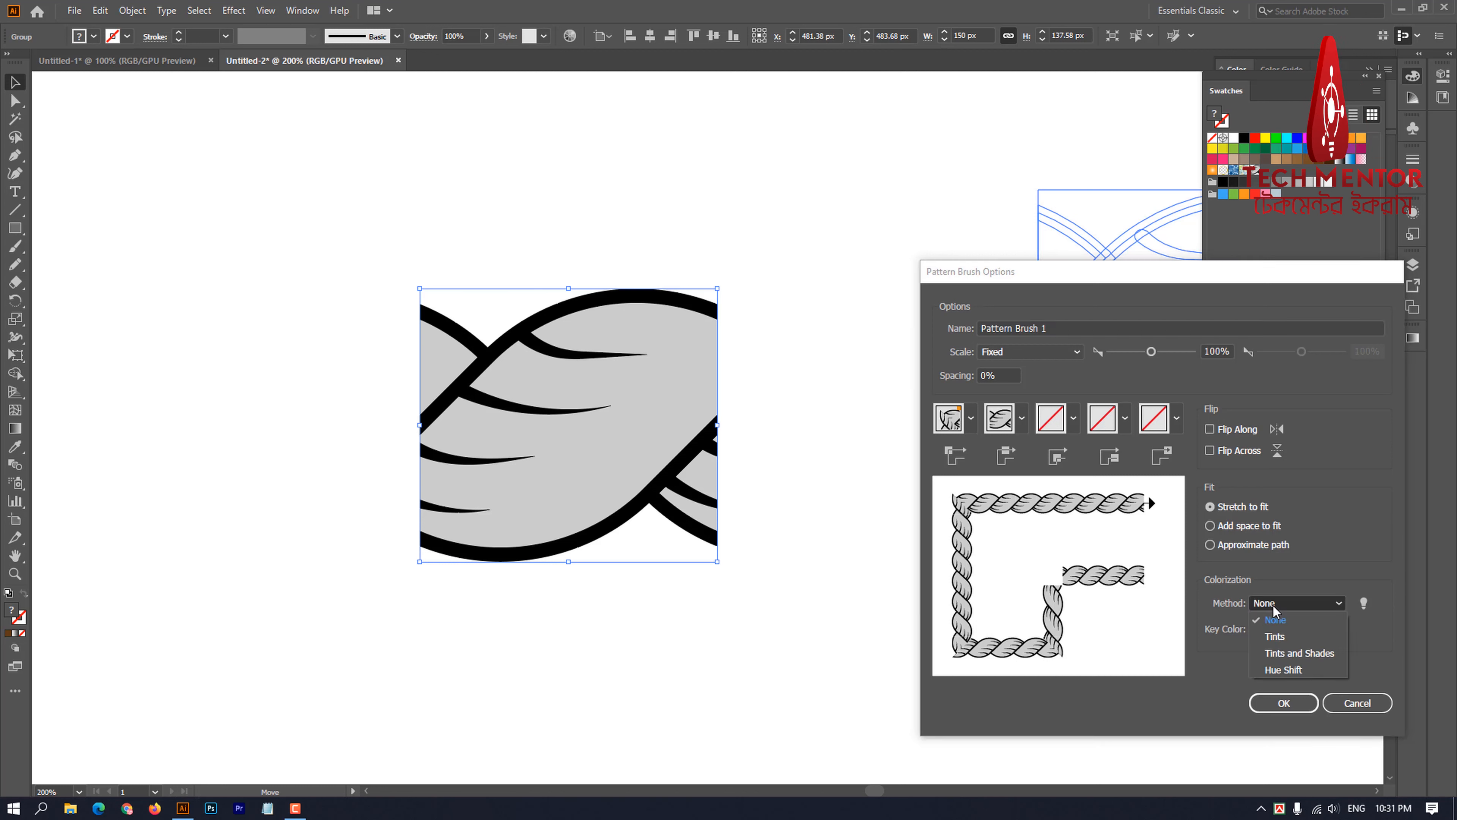
click(1283, 635)
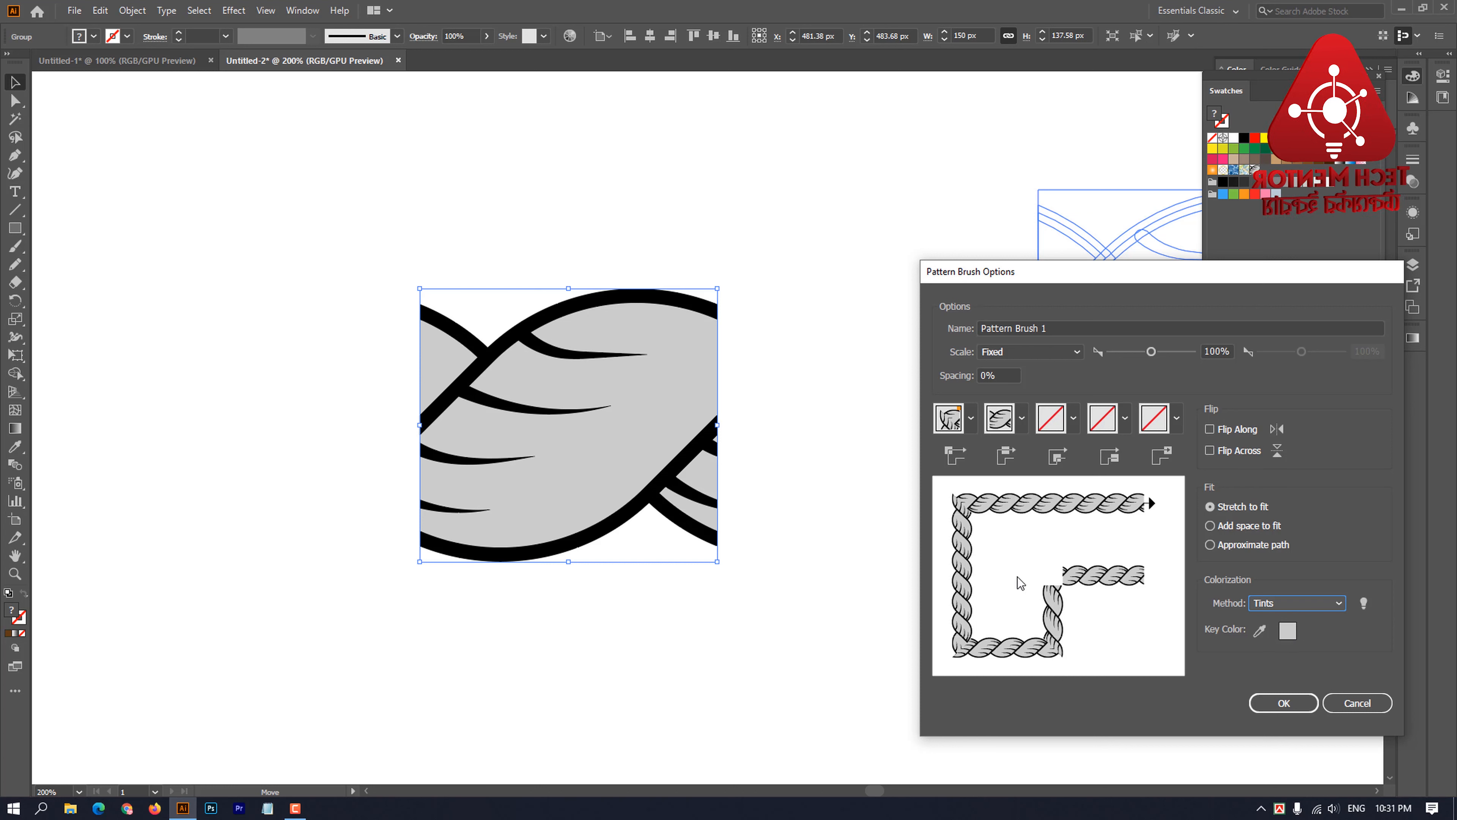
click(1282, 704)
Step: Move the trimmed rope tile up beside the original leaf near the artboard's top edge
scroll(657, 549, down, 2)
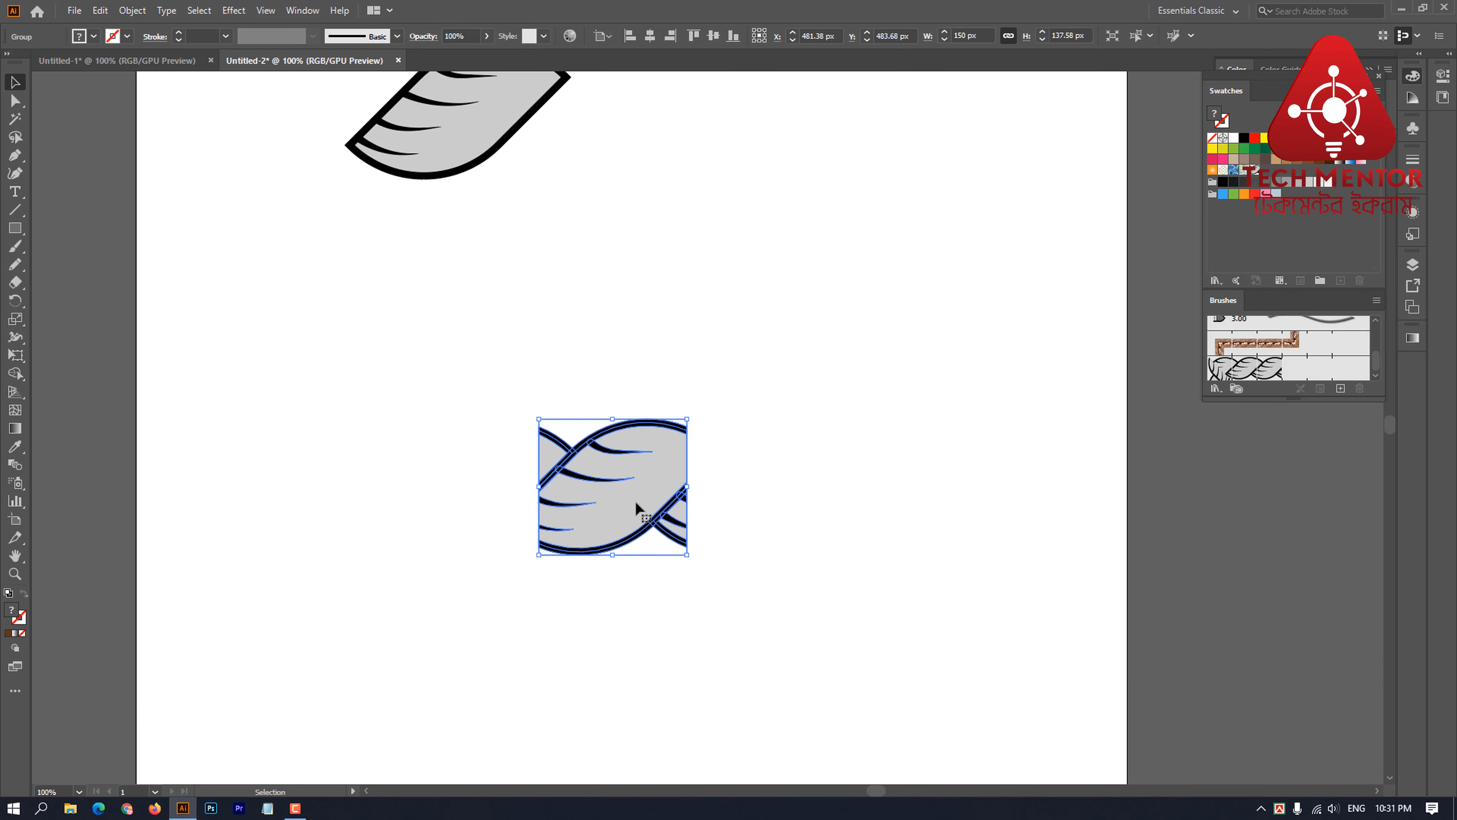
drag(634, 500, 732, 203)
scroll(755, 448, up, 3)
drag(712, 261, 709, 197)
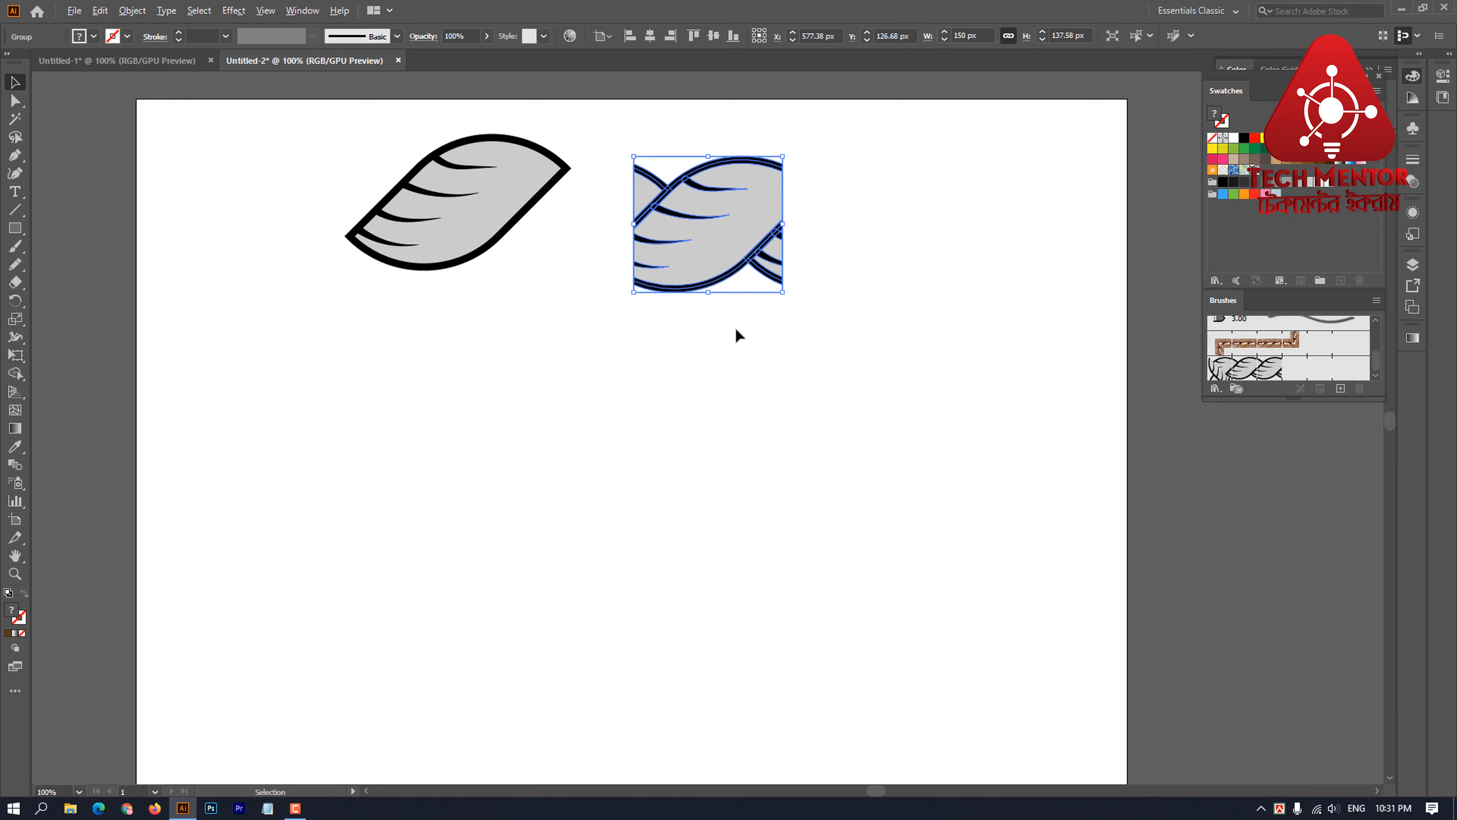
Step: Paint a looping brown rope across the artboard's lower part with the Paintbrush and the new pattern brush
scroll(706, 421, down, 2)
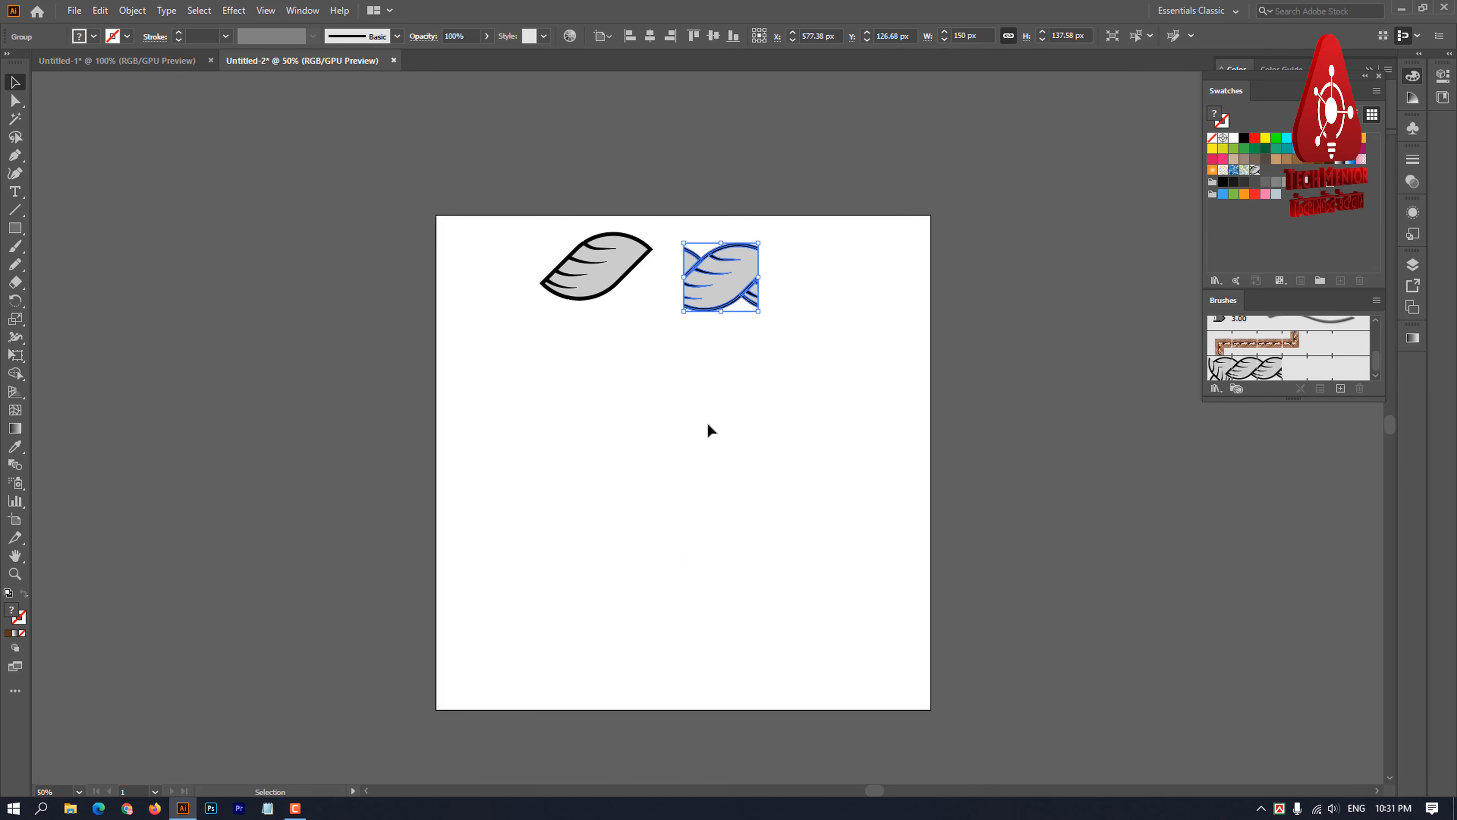
click(16, 248)
mouse_move(492, 568)
mouse_down()
mouse_move(598, 618)
mouse_move(758, 576)
mouse_move(757, 476)
mouse_move(645, 415)
mouse_move(601, 456)
mouse_move(700, 528)
mouse_move(881, 480)
mouse_move(980, 536)
mouse_move(942, 606)
mouse_move(846, 566)
mouse_up()
scroll(778, 615, up, 1)
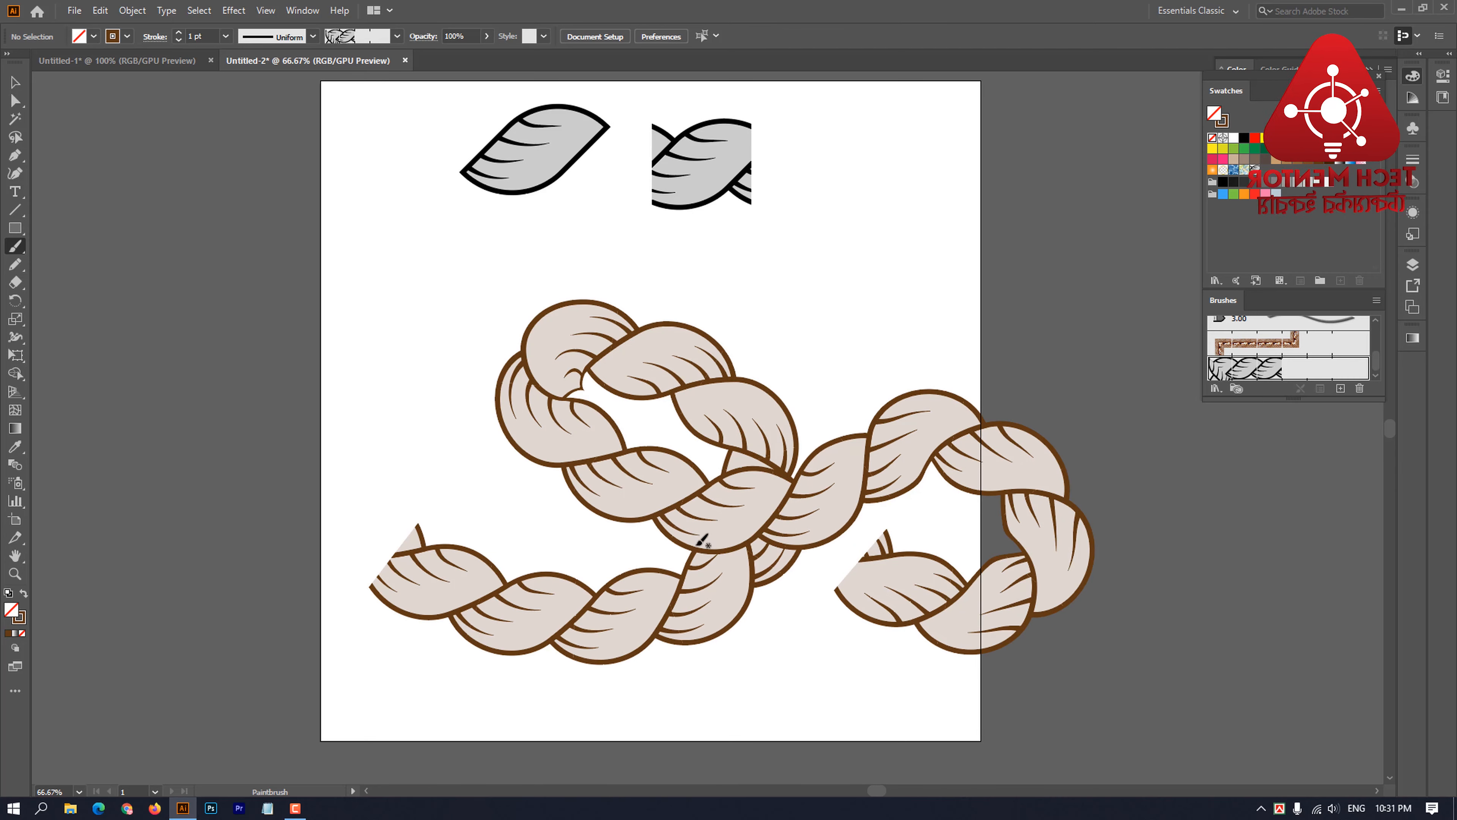
scroll(816, 528, down, 2)
scroll(816, 527, up, 2)
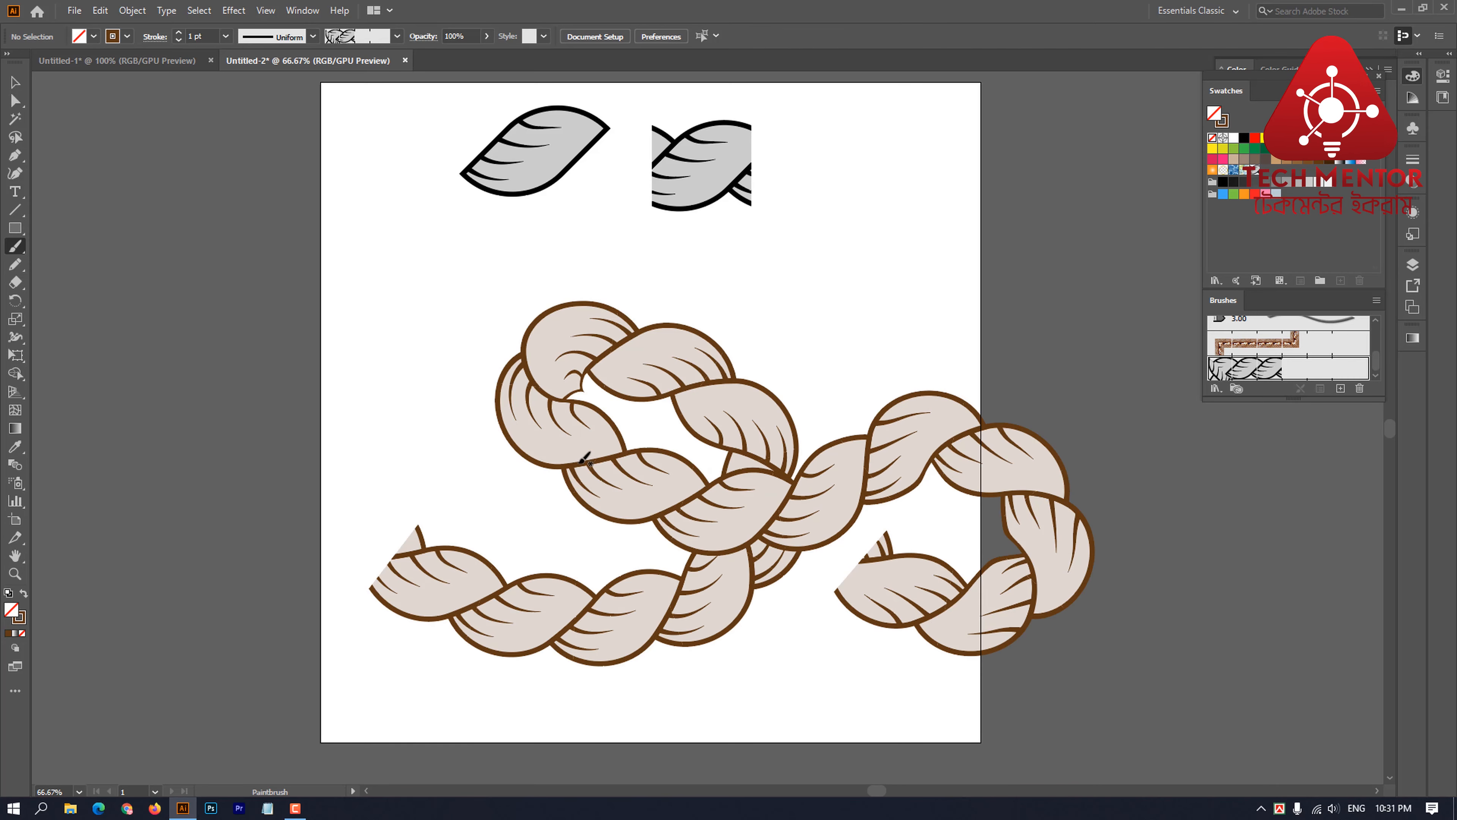
scroll(698, 481, down, 1)
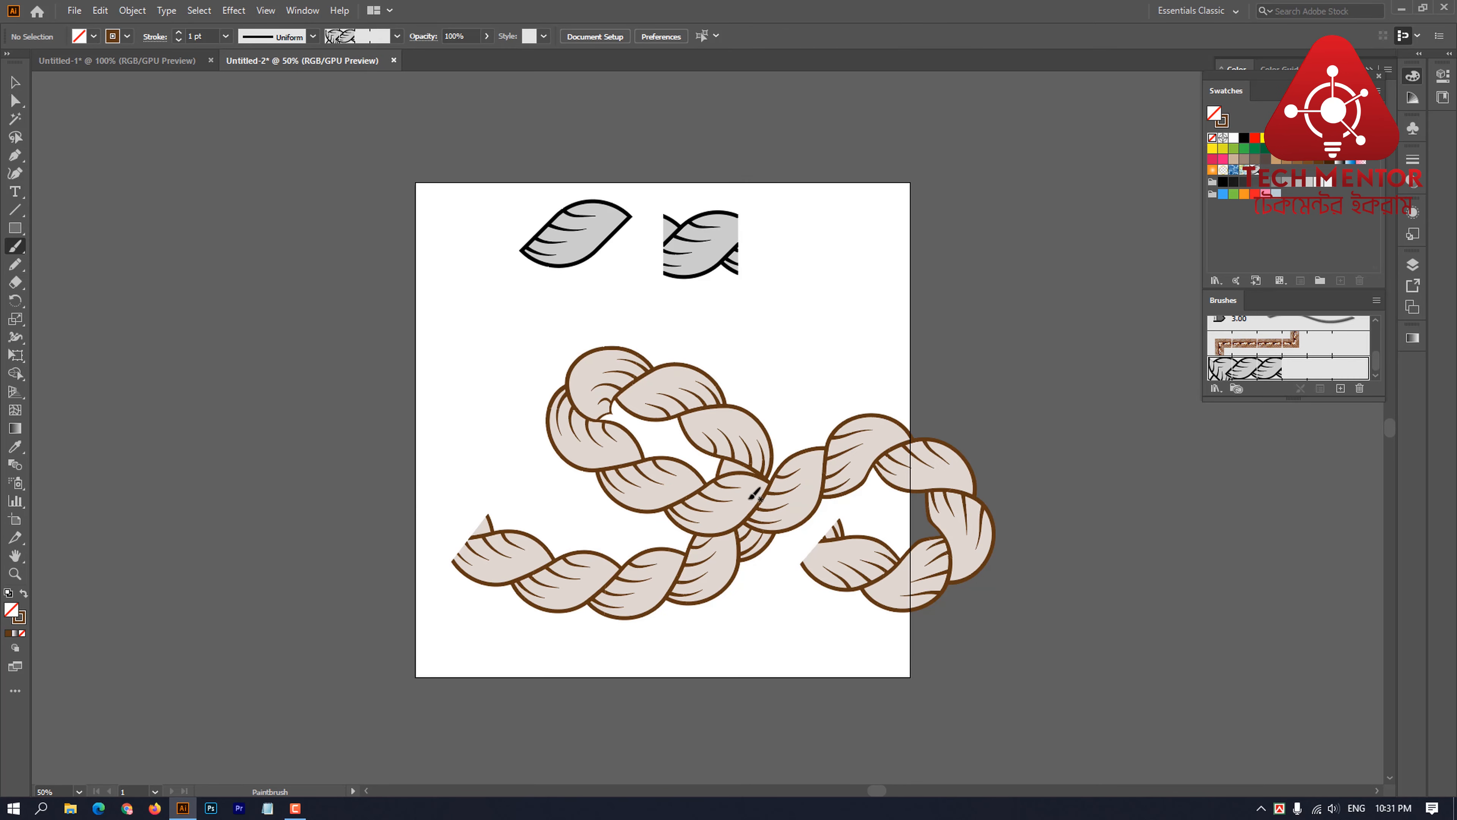
Step: Set the rope pattern brush's scale to 30% and apply the change to the existing rope stroke
double_click(1241, 372)
click(1122, 352)
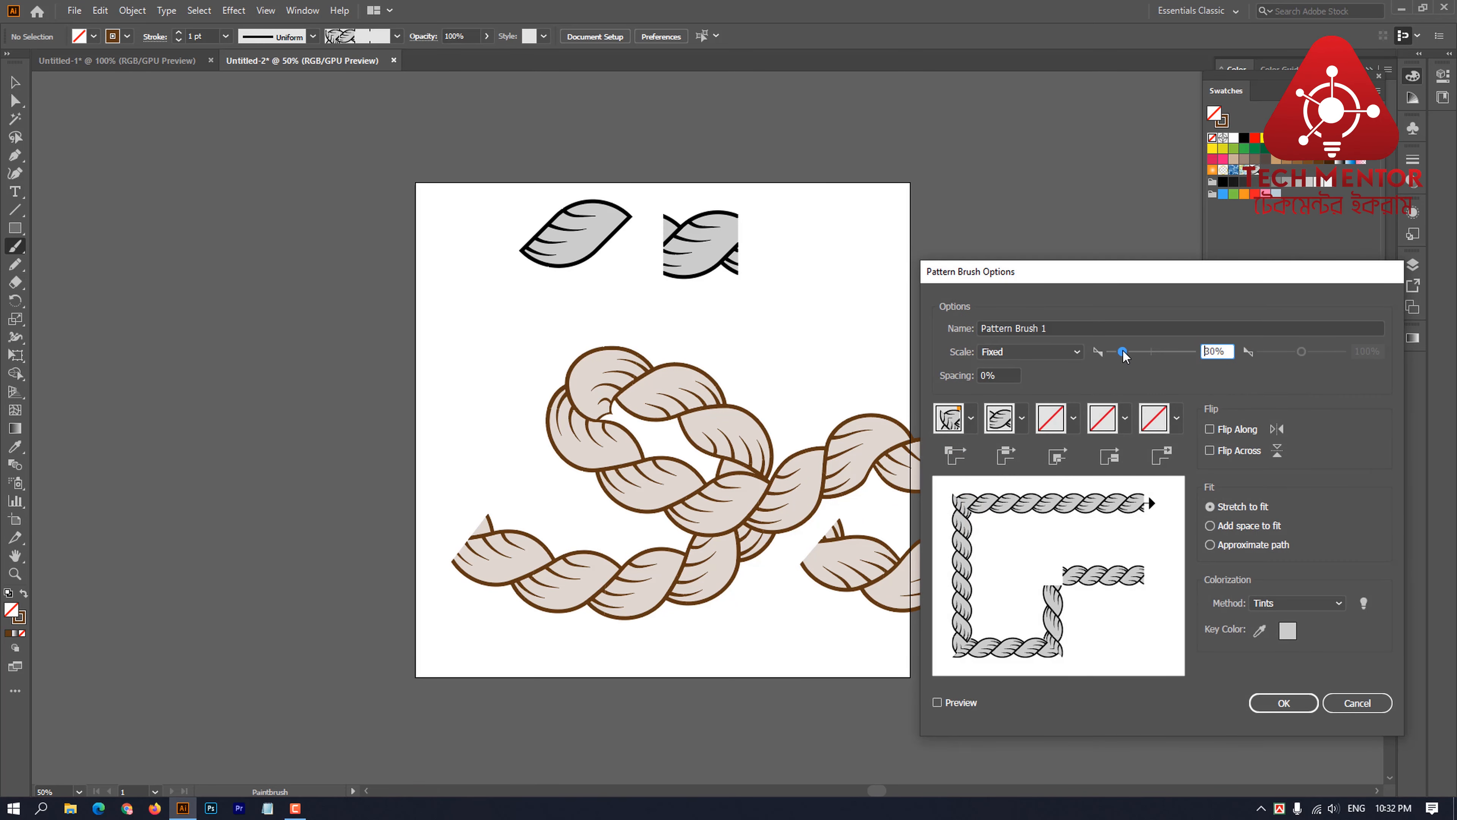
click(1283, 702)
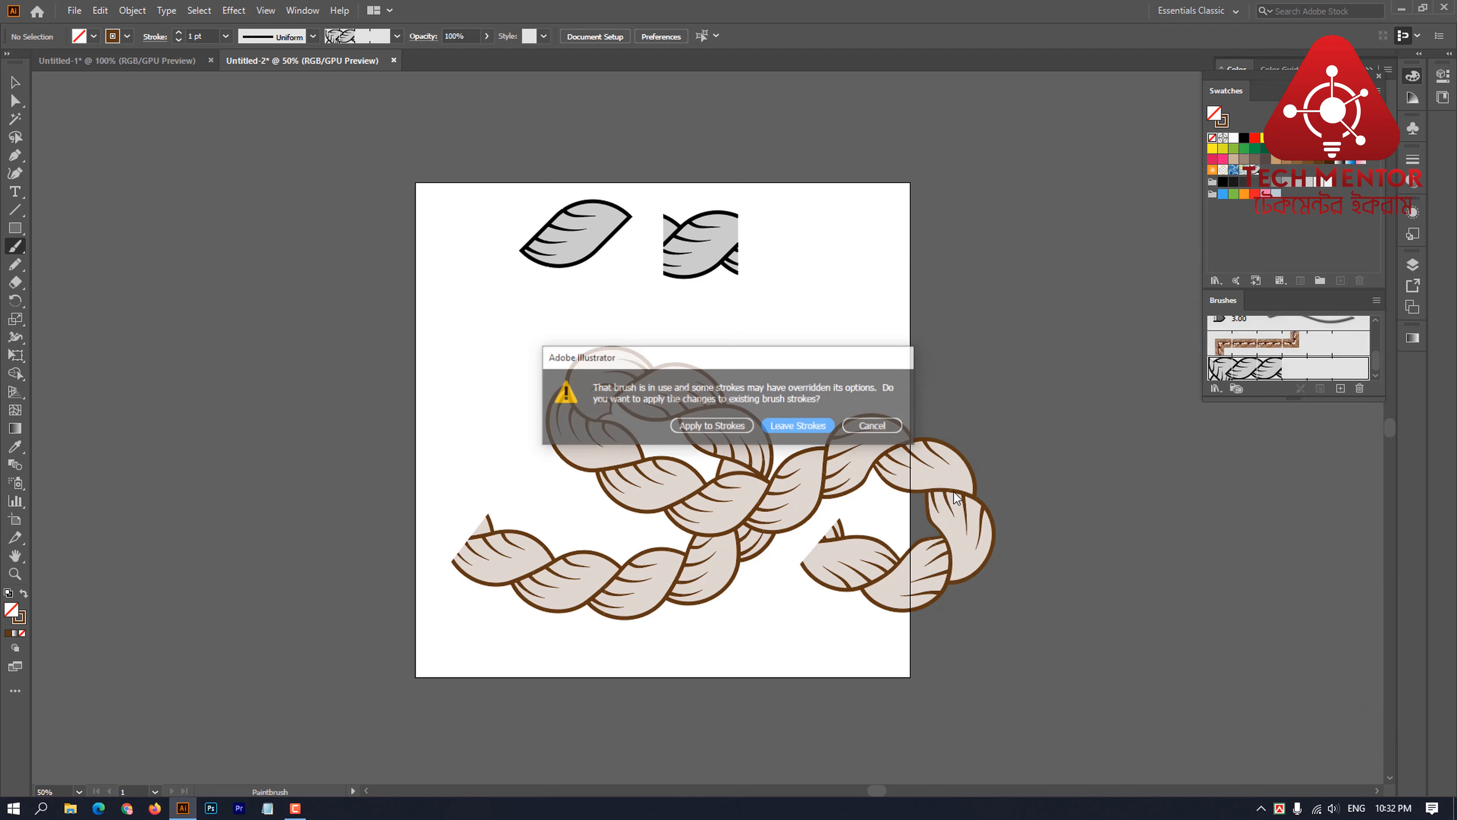
click(718, 428)
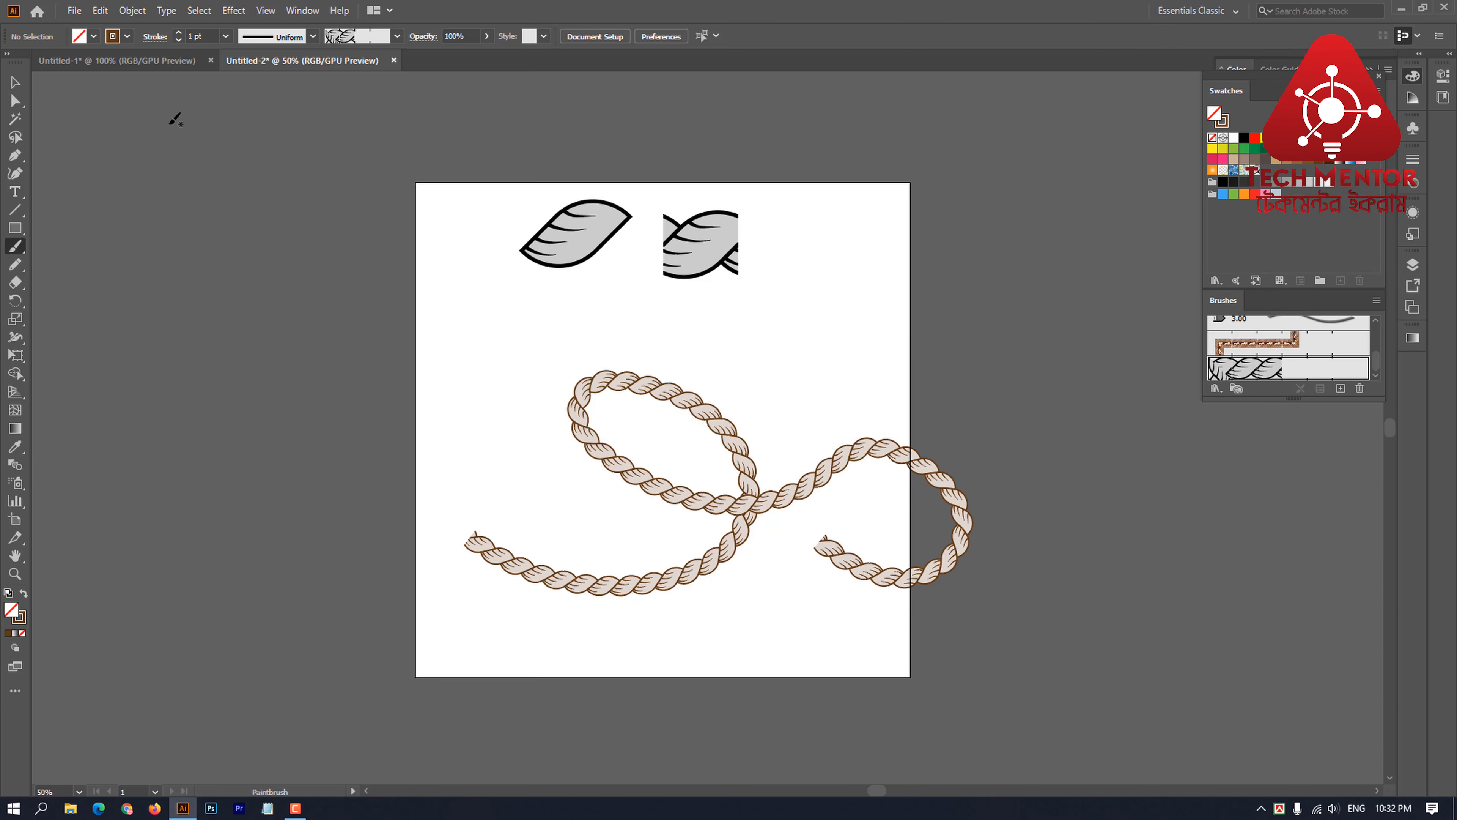
Step: Move the looping rope up on the artboard to just below the leaf and the trimmed tile
click(14, 82)
drag(627, 472, 361, 374)
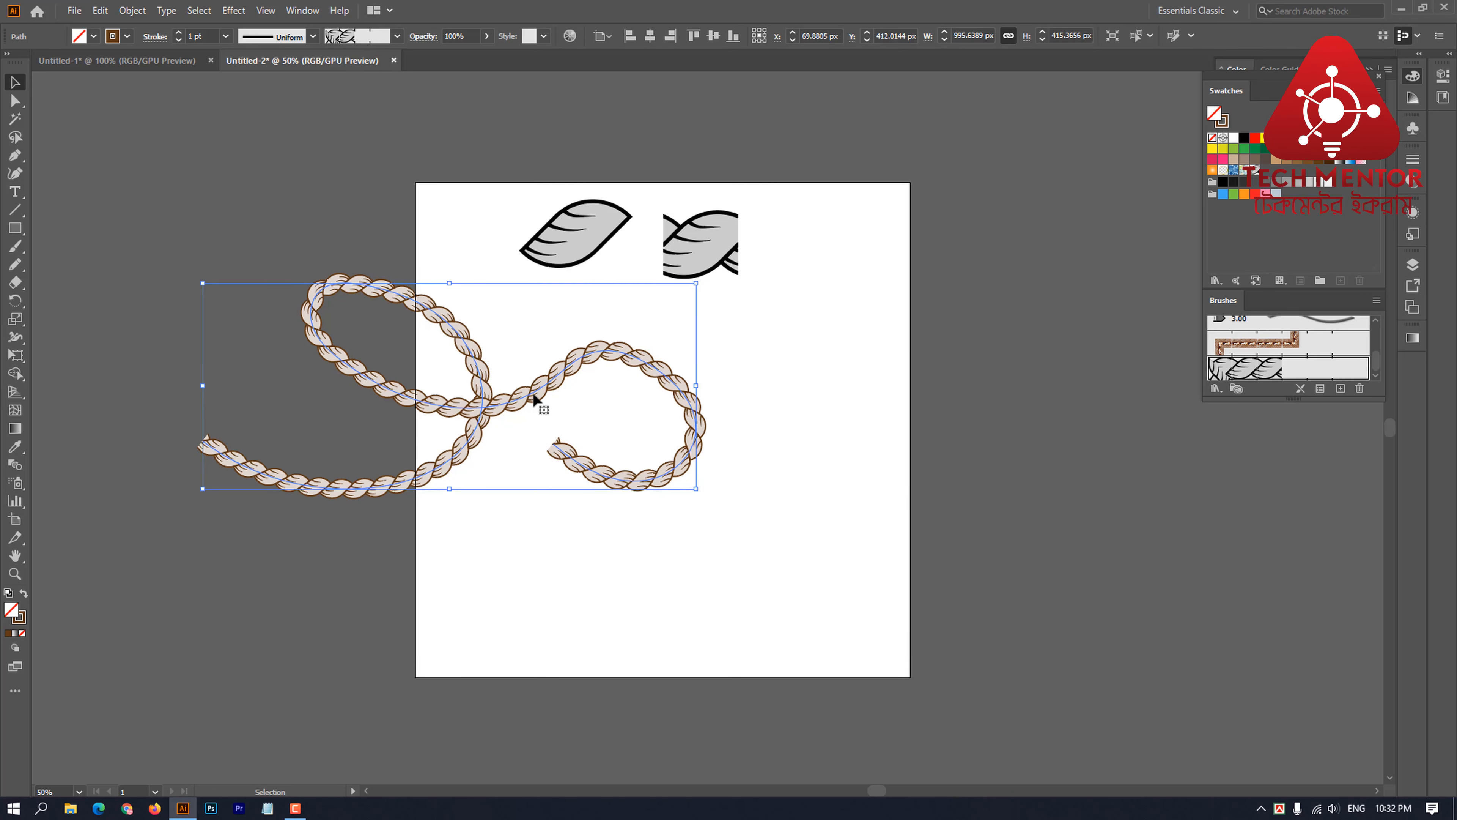
click(295, 808)
drag(535, 393, 752, 391)
click(1308, 159)
click(1298, 149)
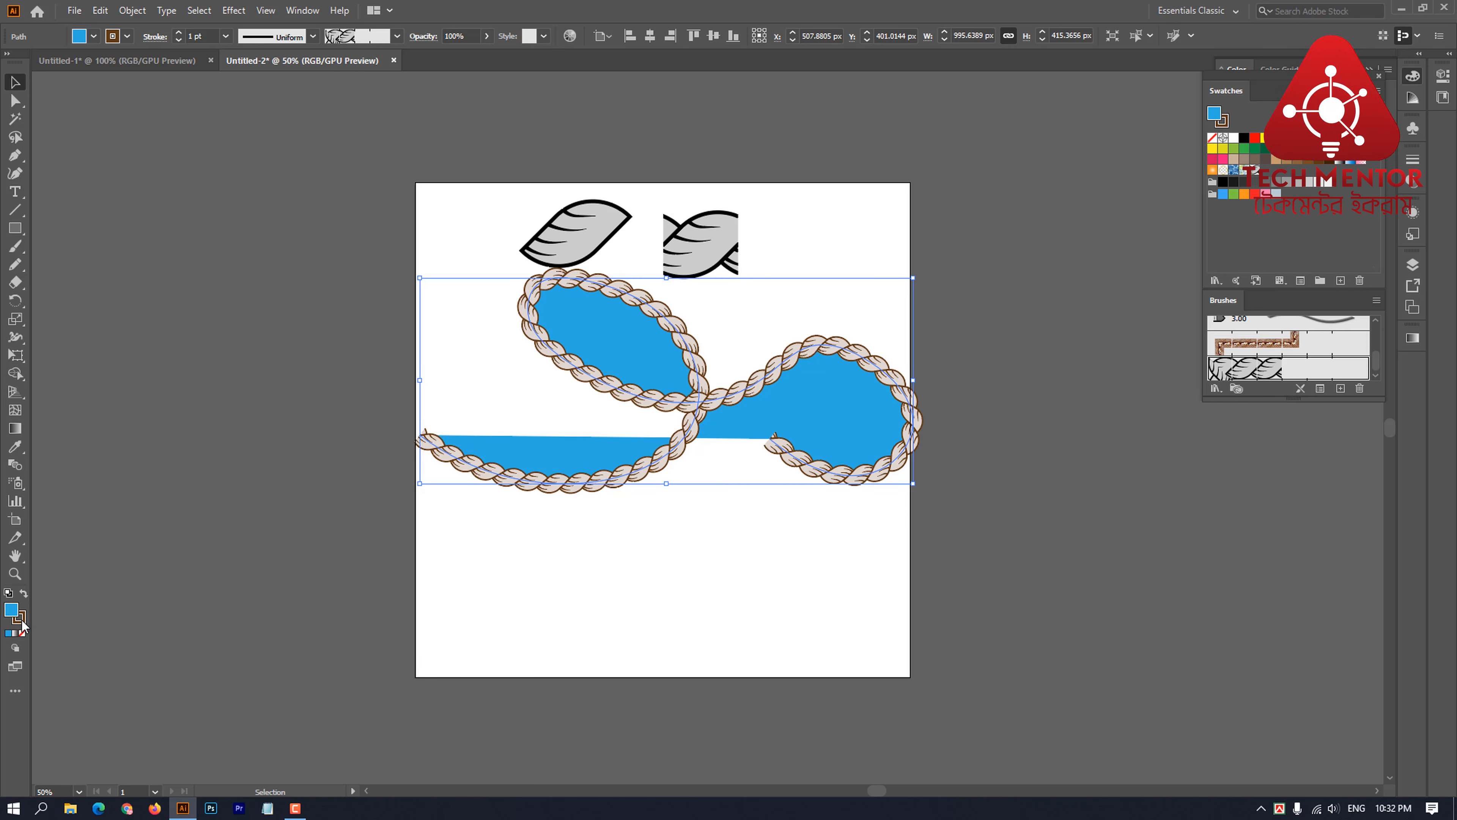
click(23, 634)
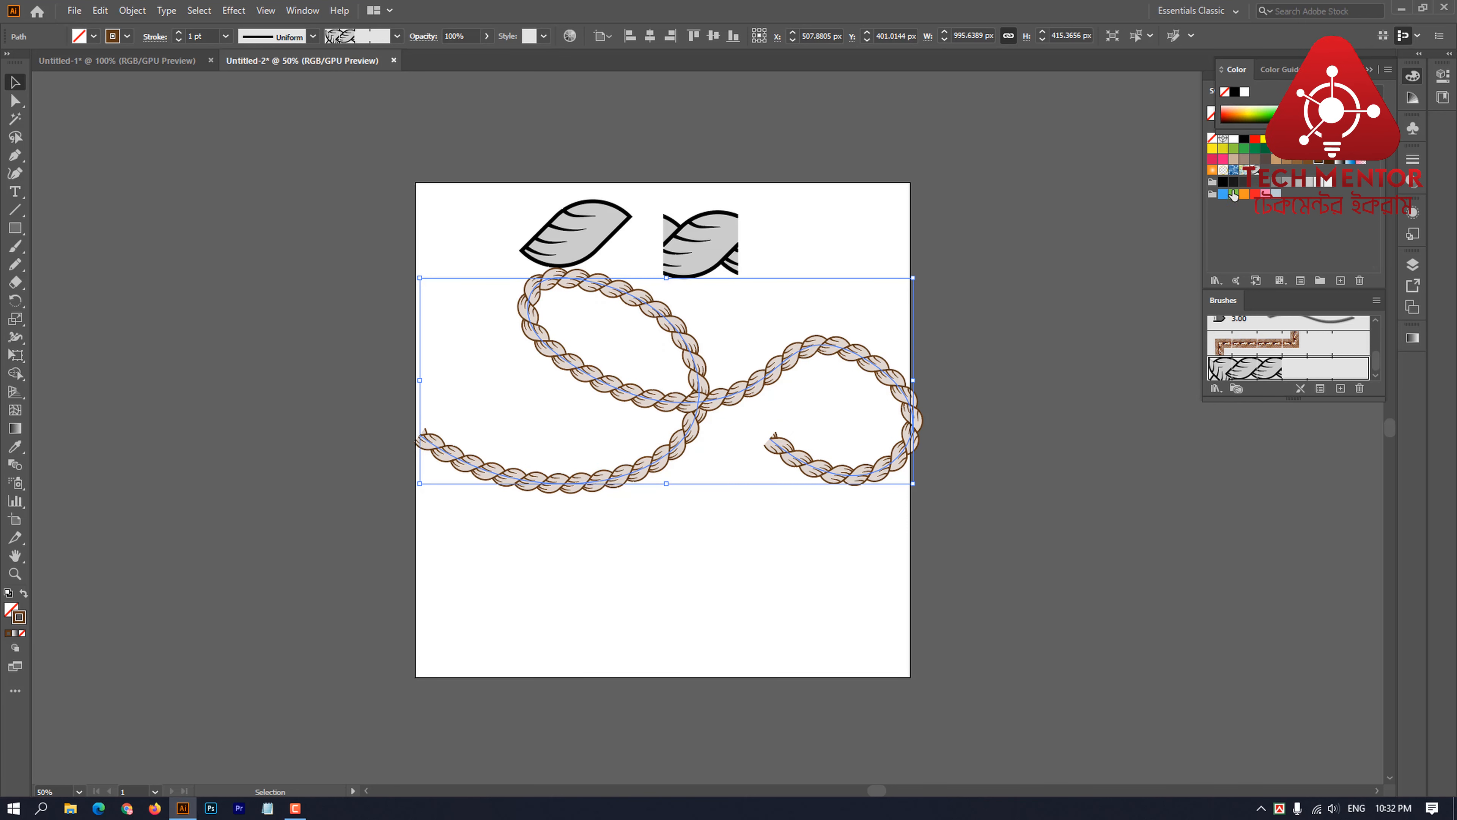
Step: Try red and light blue stroke swatches on the looping rope and finish with dark green
click(1412, 75)
click(1285, 160)
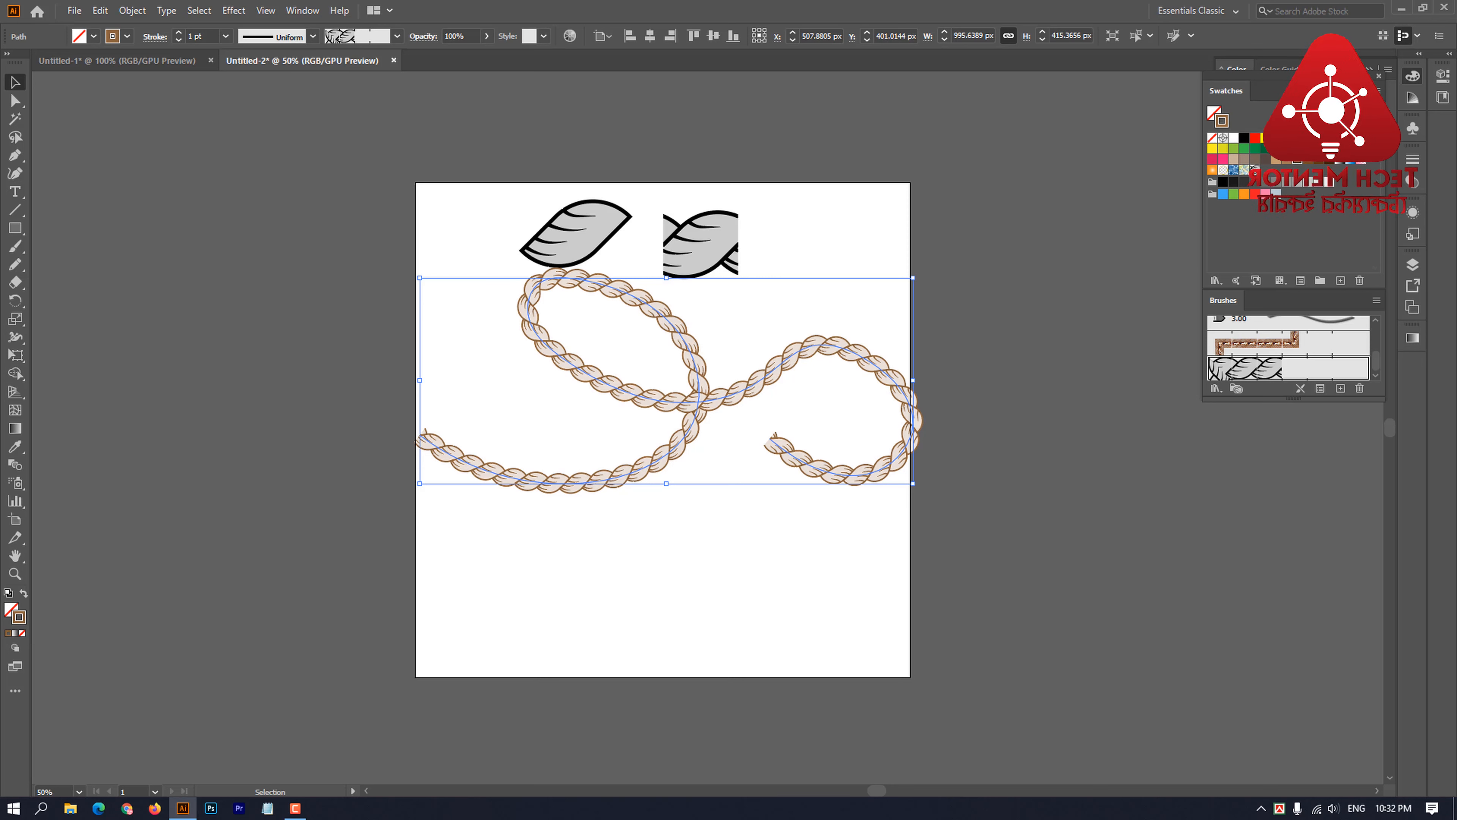
click(1297, 139)
click(1329, 138)
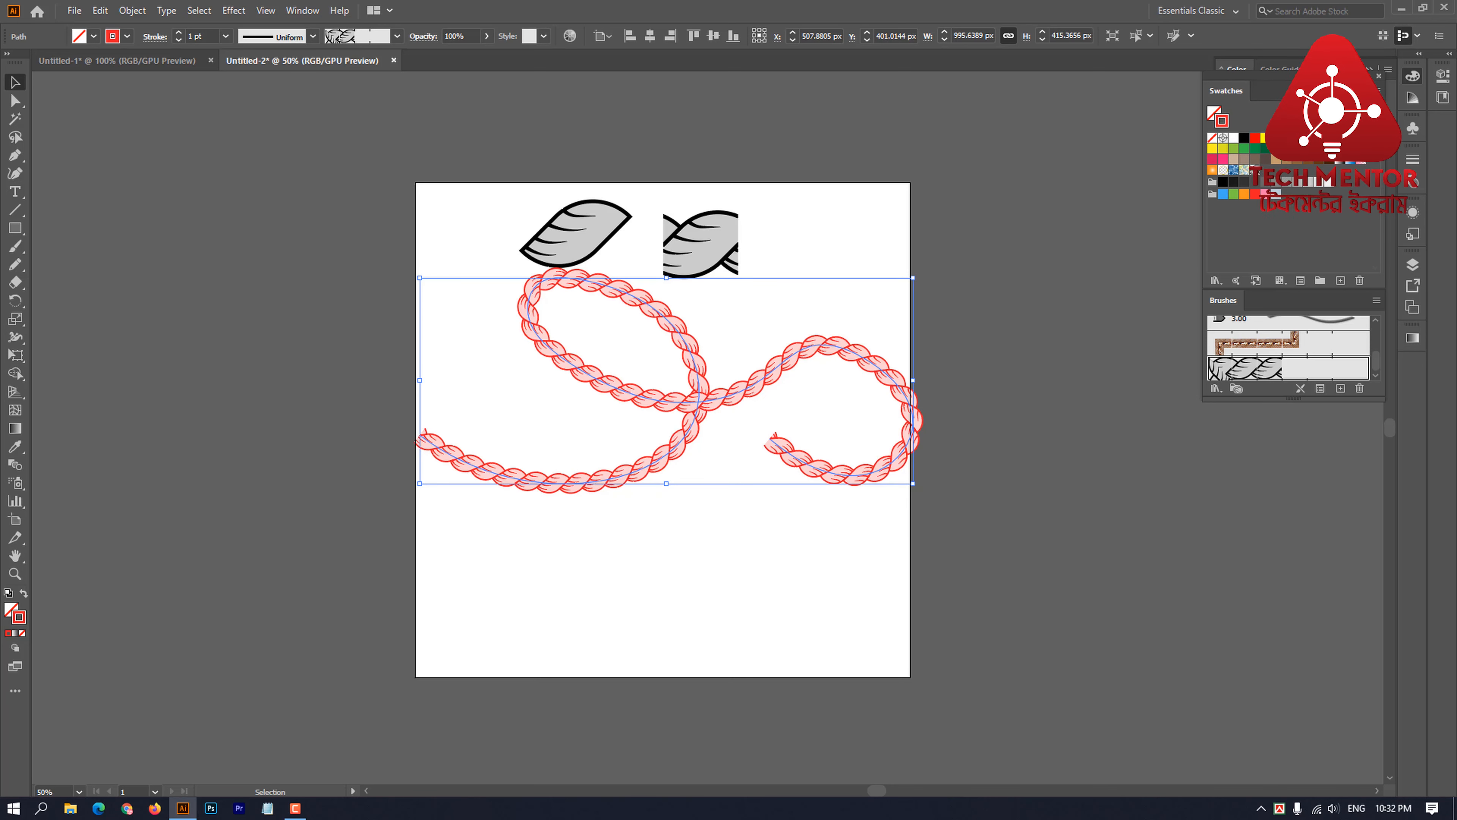
click(1284, 159)
click(1298, 149)
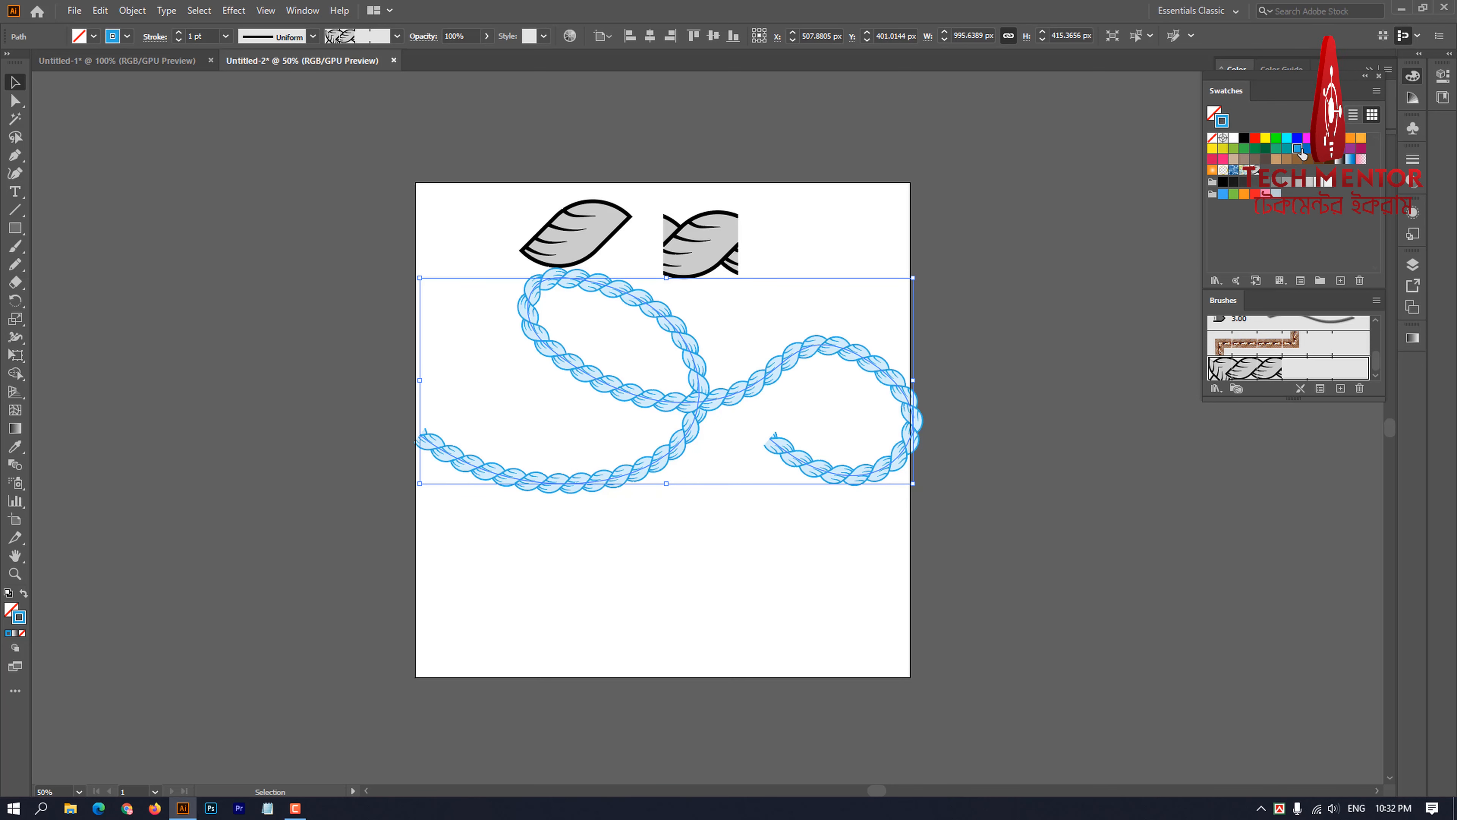
click(1264, 150)
Step: Move the green looping rope above the artboard, clear of the leaf and the trimmed tile
drag(696, 401, 495, 155)
scroll(522, 277, up, 2)
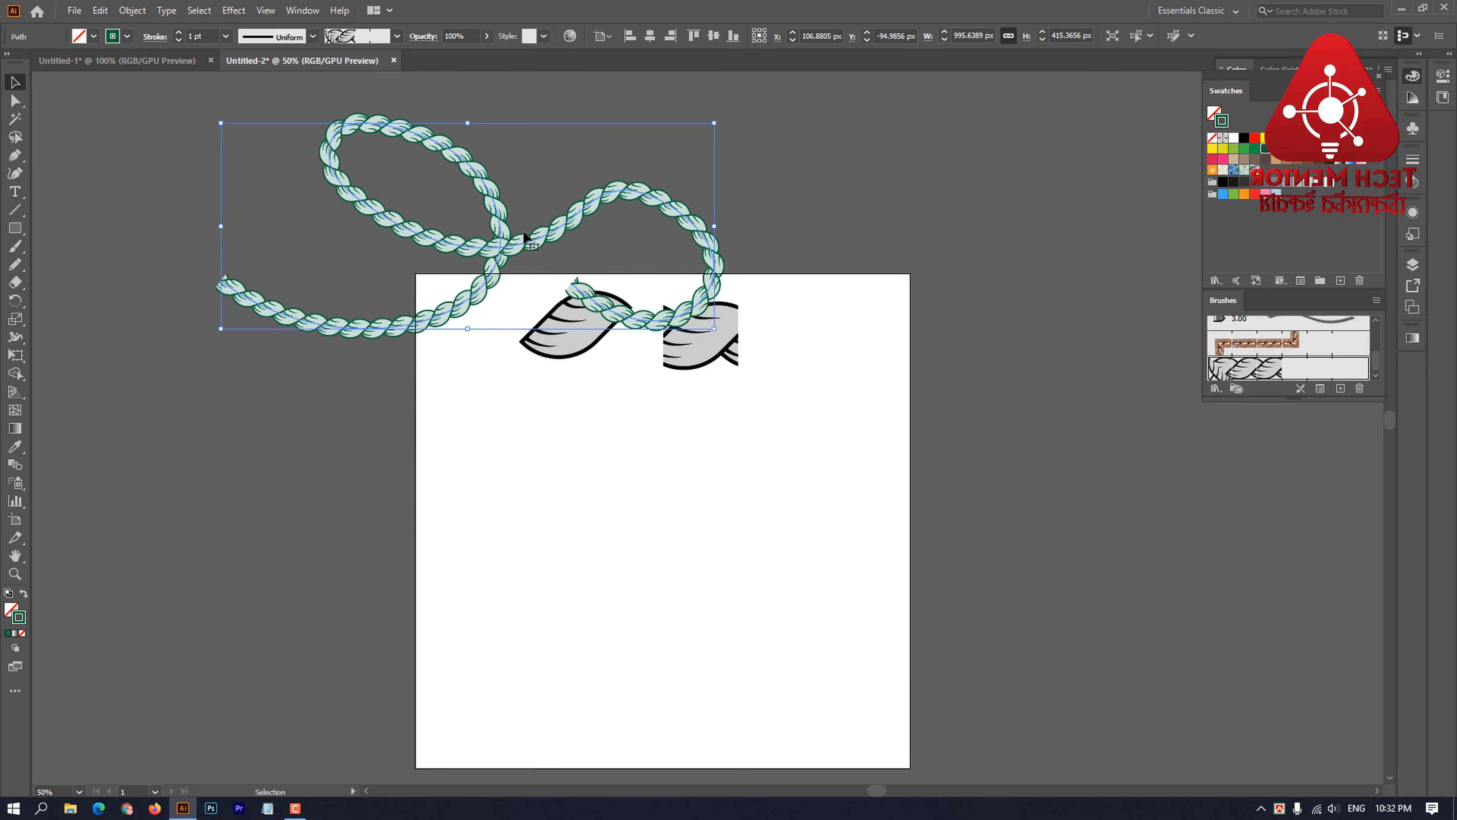
click(542, 281)
drag(476, 243, 534, 201)
scroll(579, 433, up, 1)
scroll(575, 436, down, 3)
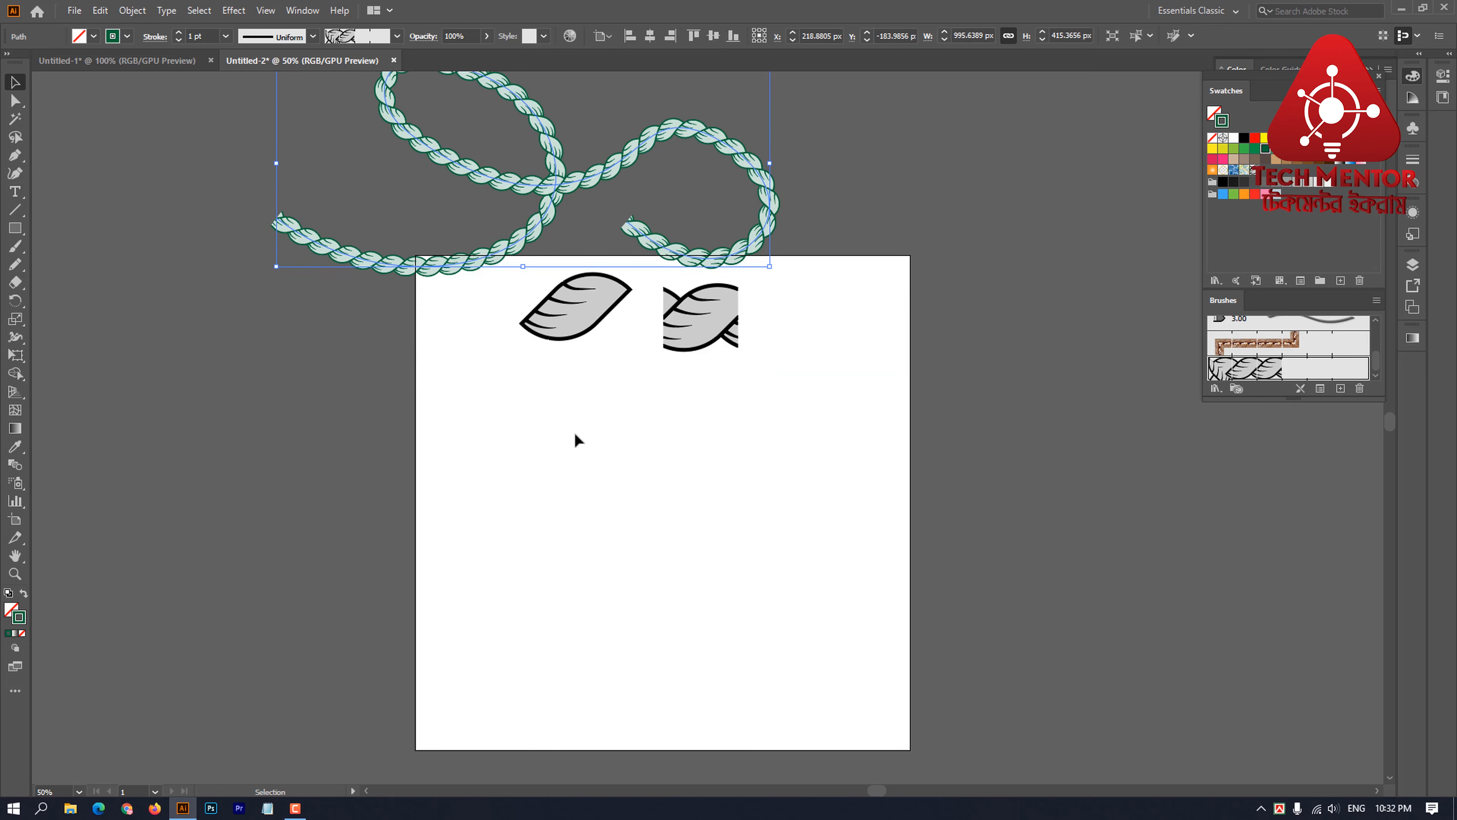
Step: Draw a square of about 408 px and, beside it, a circle of about 318 px on the artboard
click(16, 229)
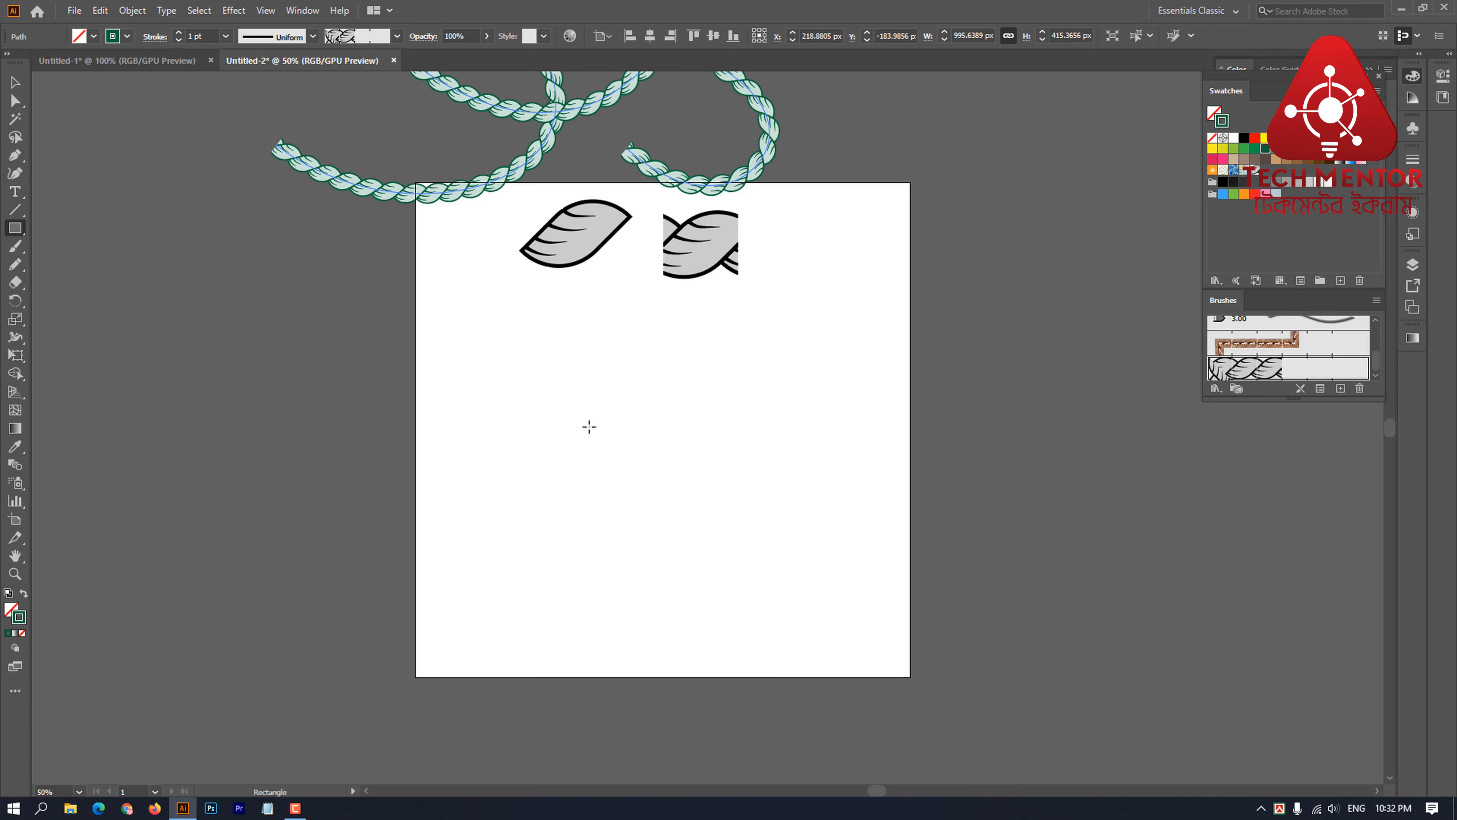
drag(570, 417, 670, 482)
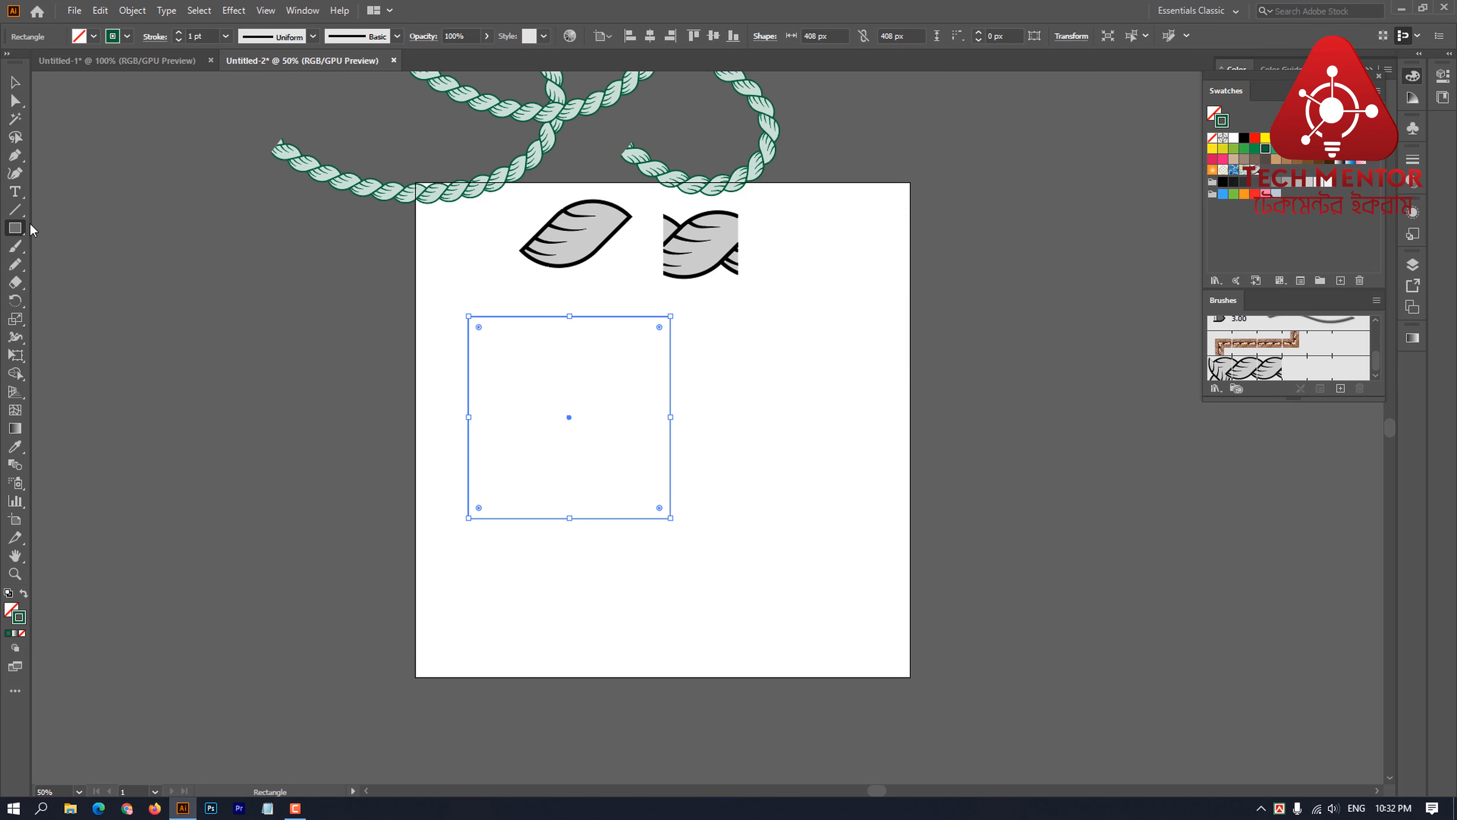
drag(17, 226, 50, 266)
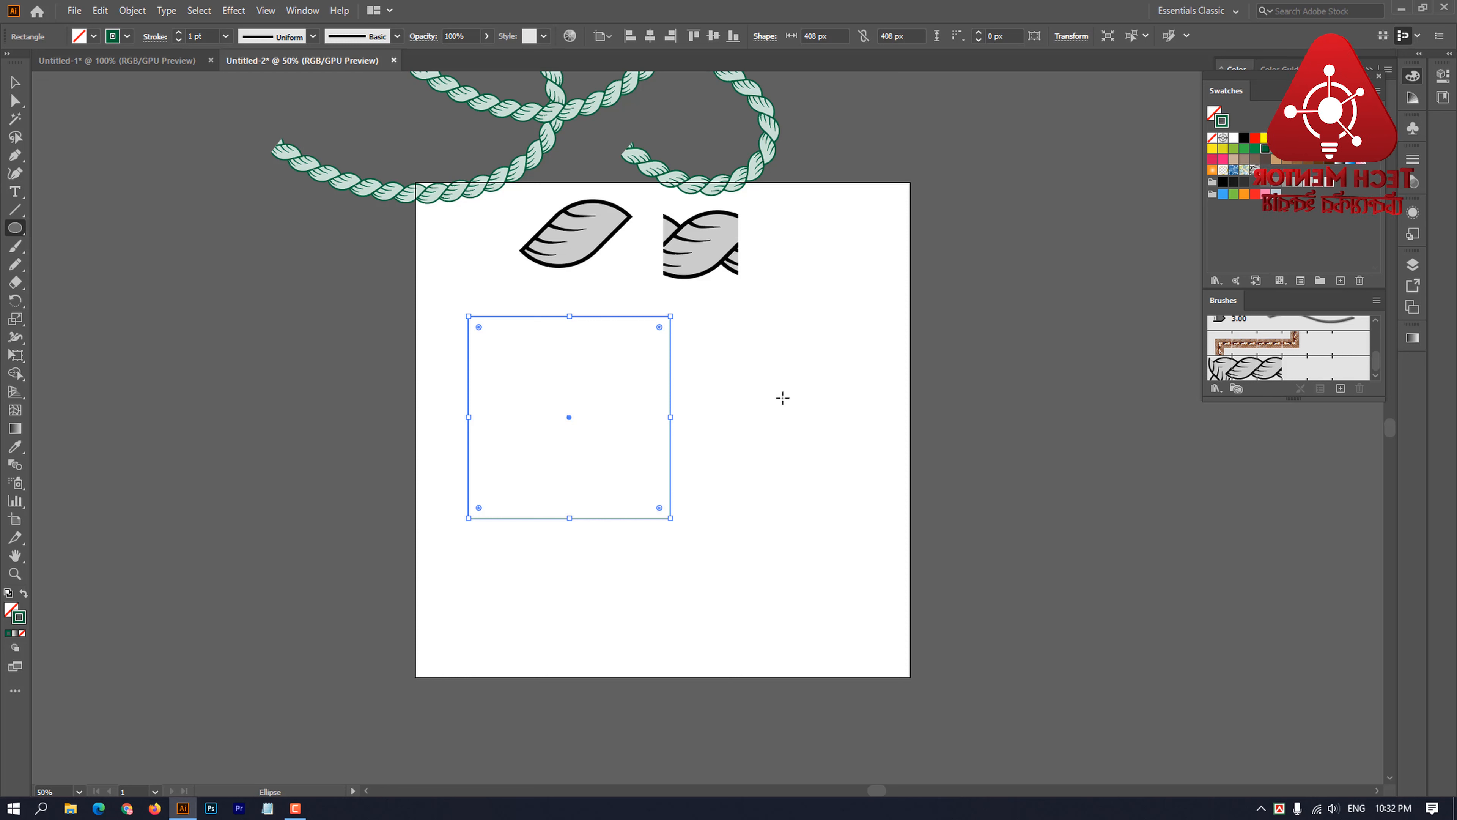
drag(779, 397, 881, 476)
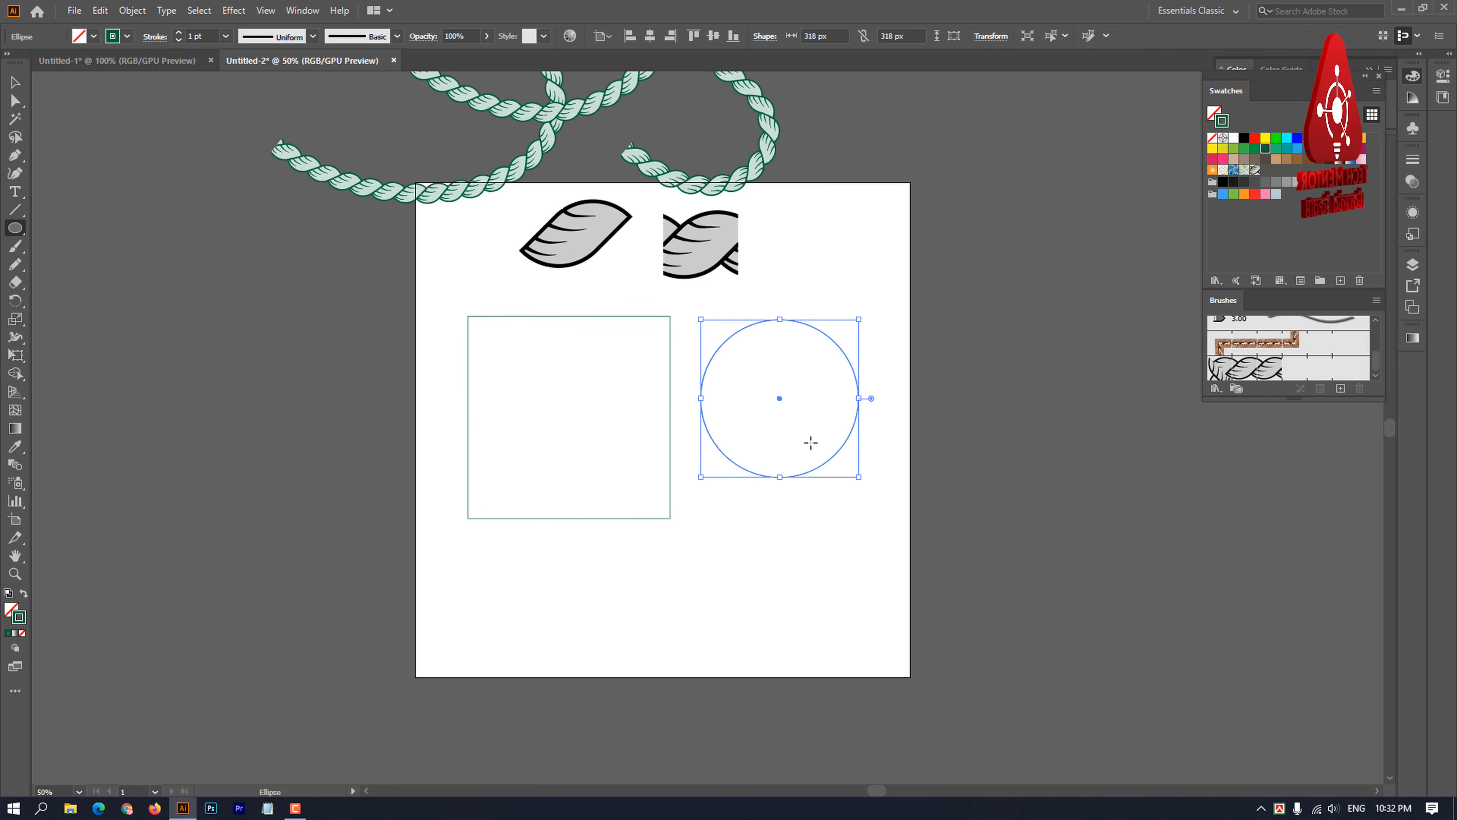
Step: Apply the rope pattern brush to the outlines of the circle and the square
click(1253, 367)
key(v)
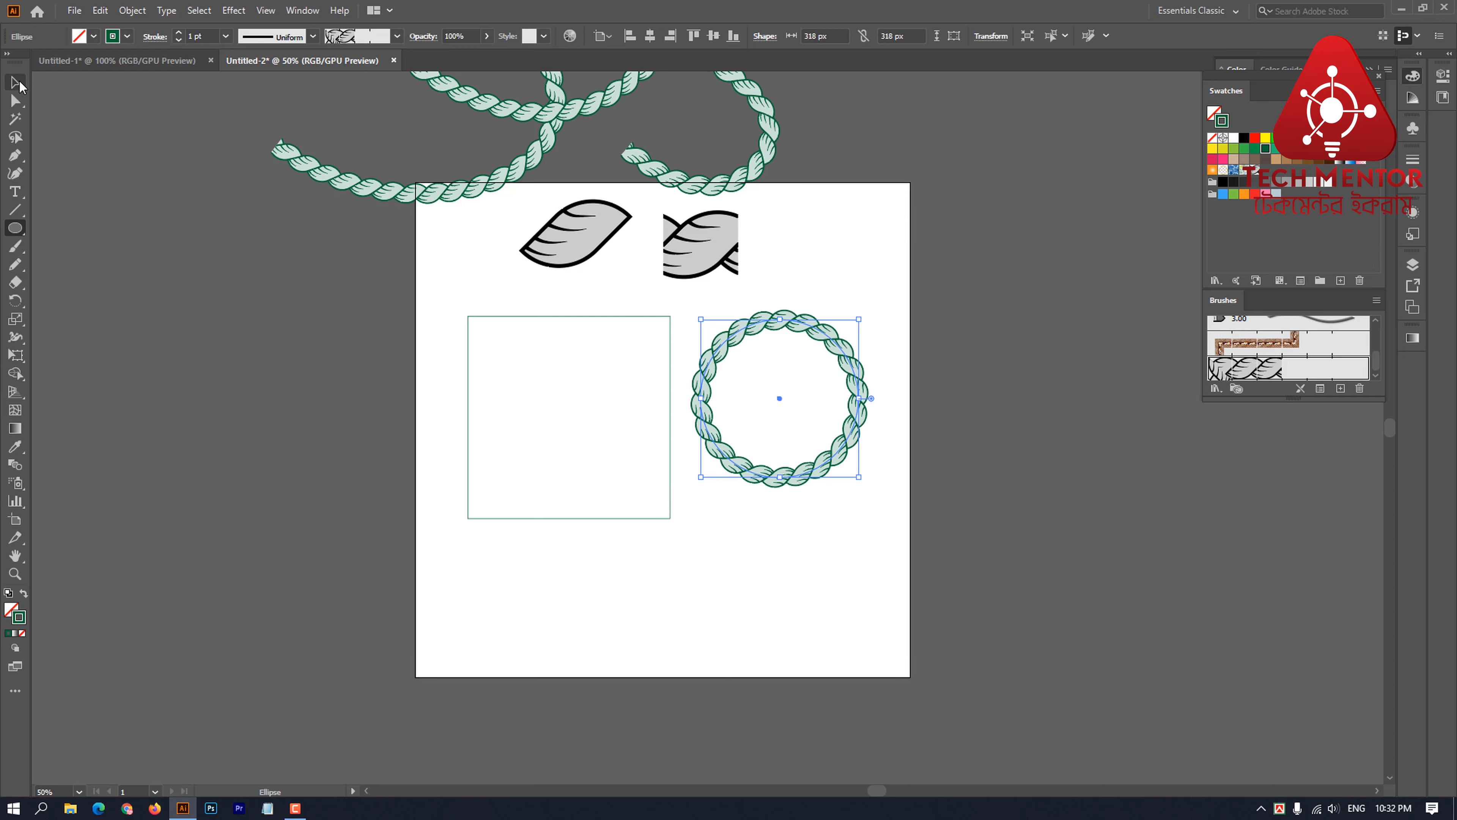
drag(446, 374, 601, 398)
click(1277, 369)
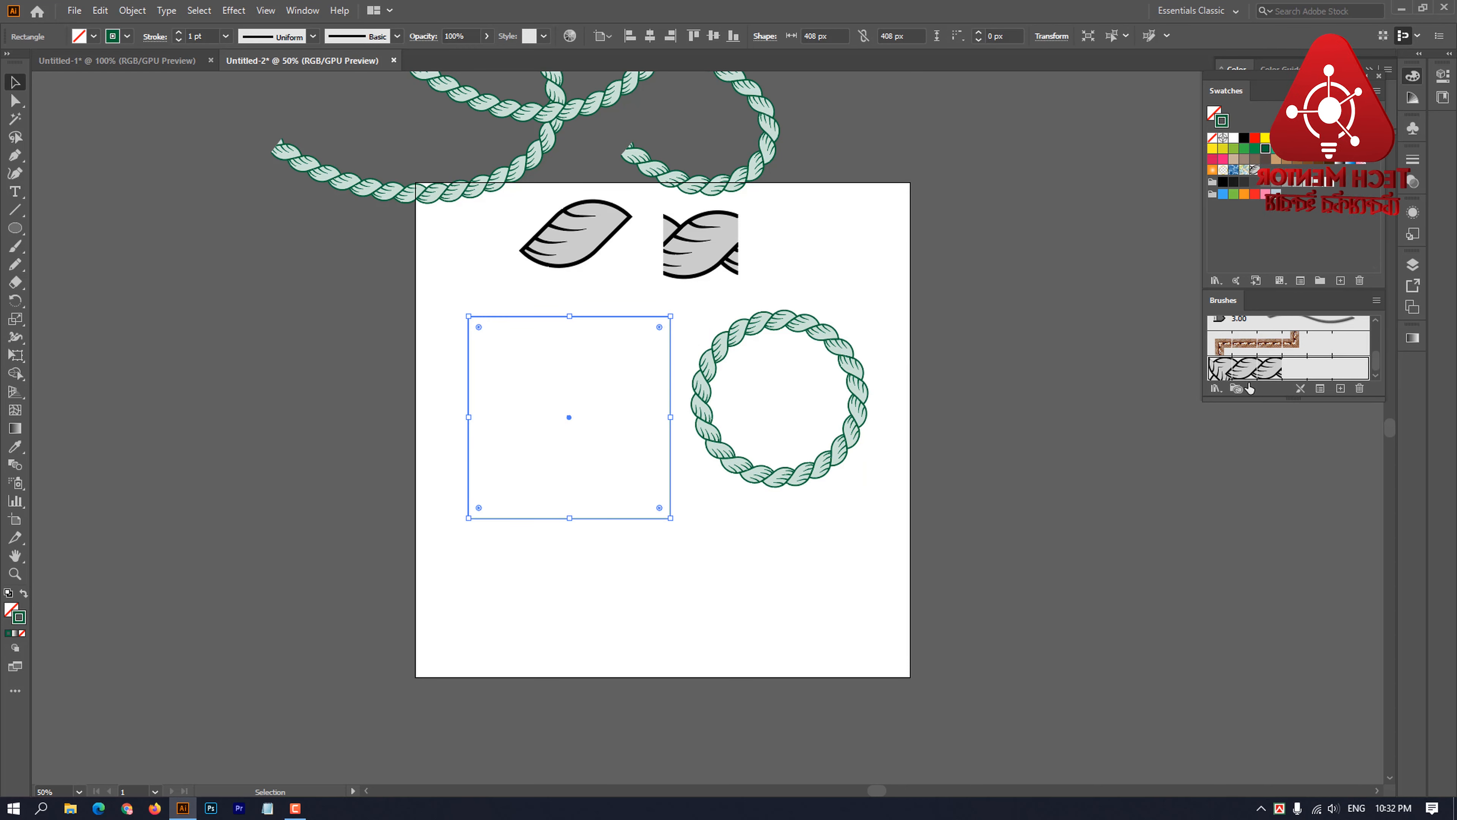
click(755, 567)
scroll(718, 538, down, 1)
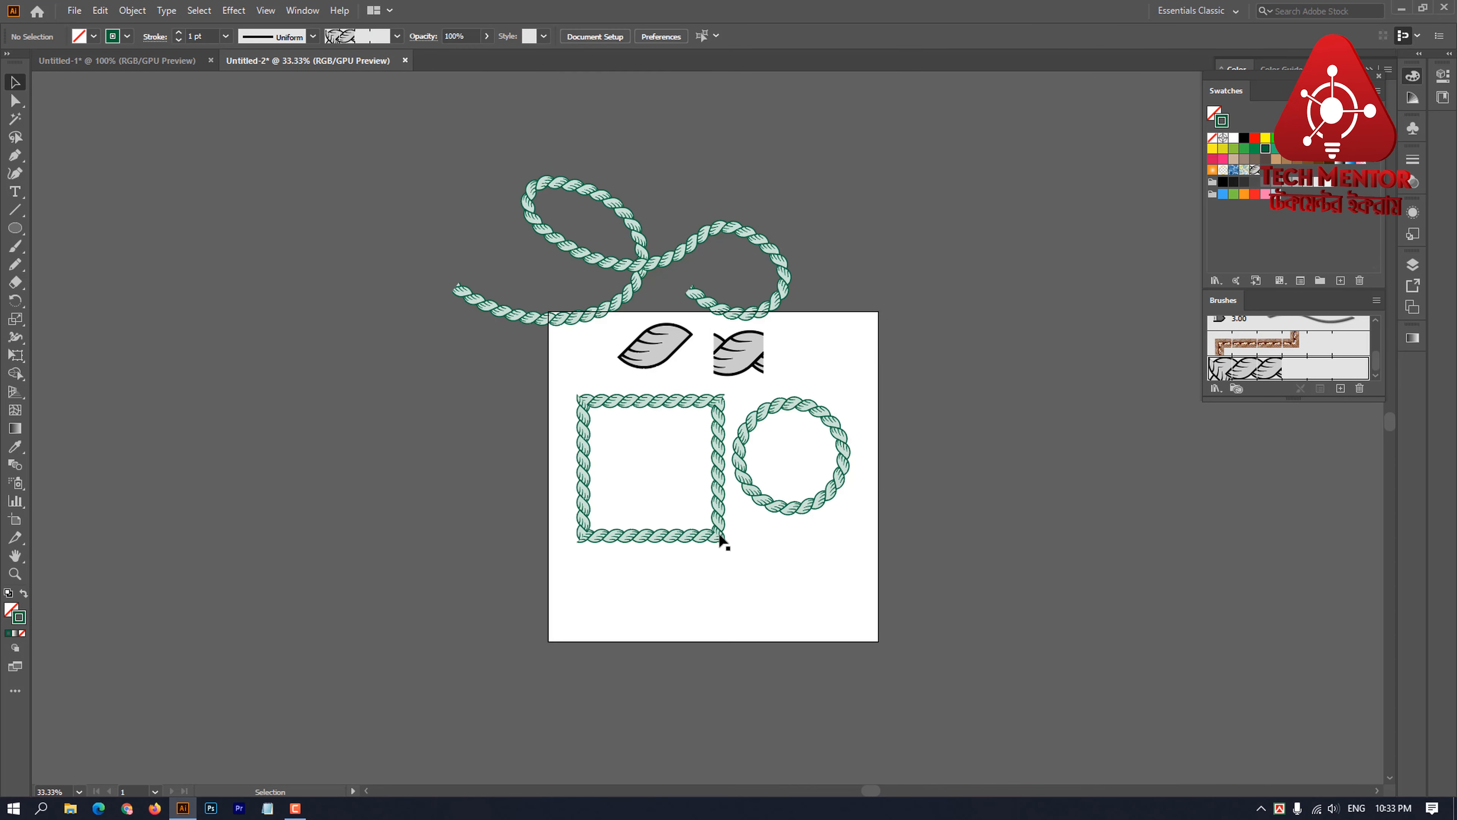
Step: Move the rope square off the artboard into the empty area at its left
scroll(686, 505, up, 2)
drag(239, 256, 230, 242)
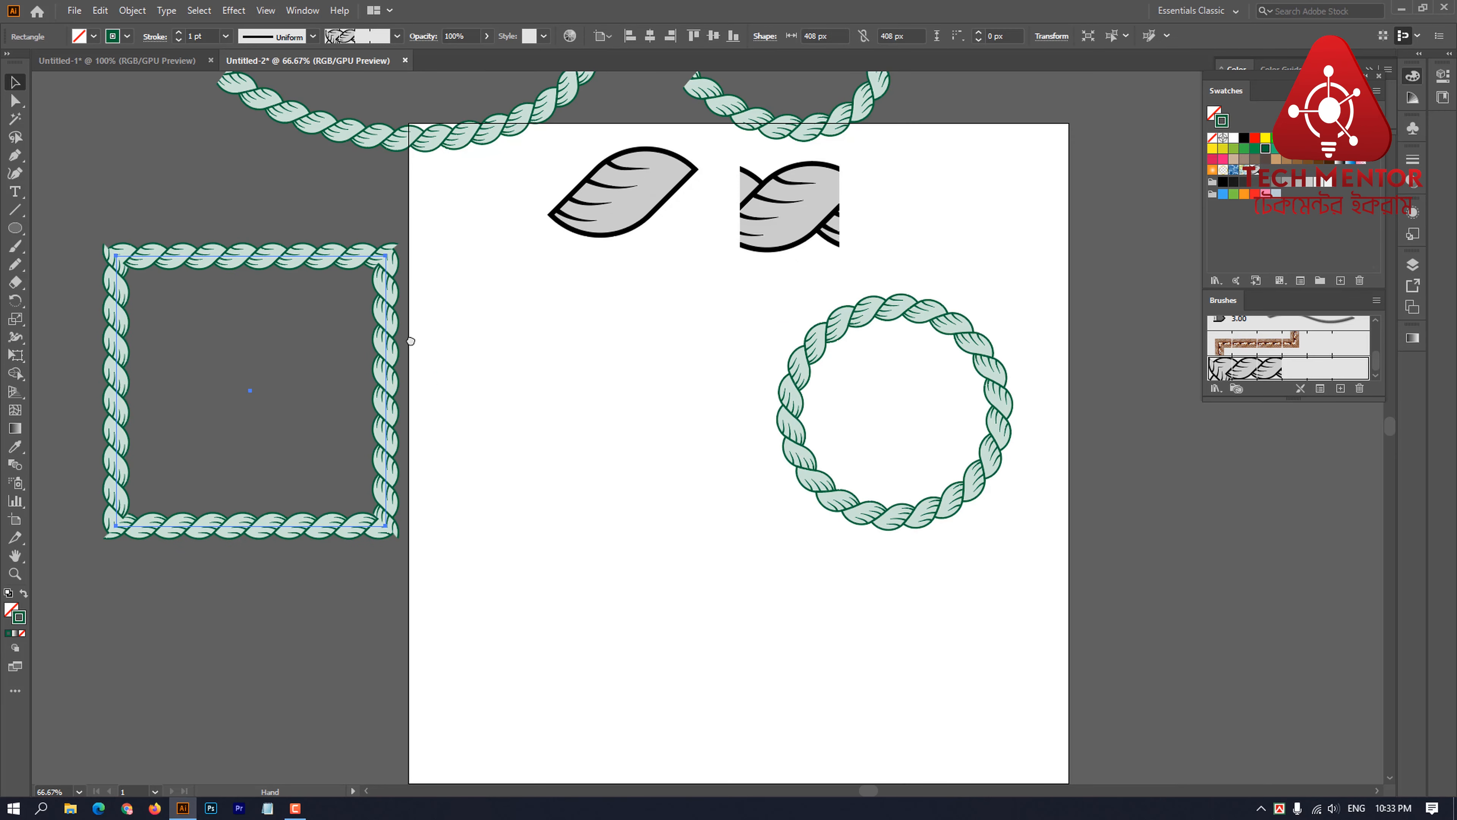
drag(356, 477, 561, 372)
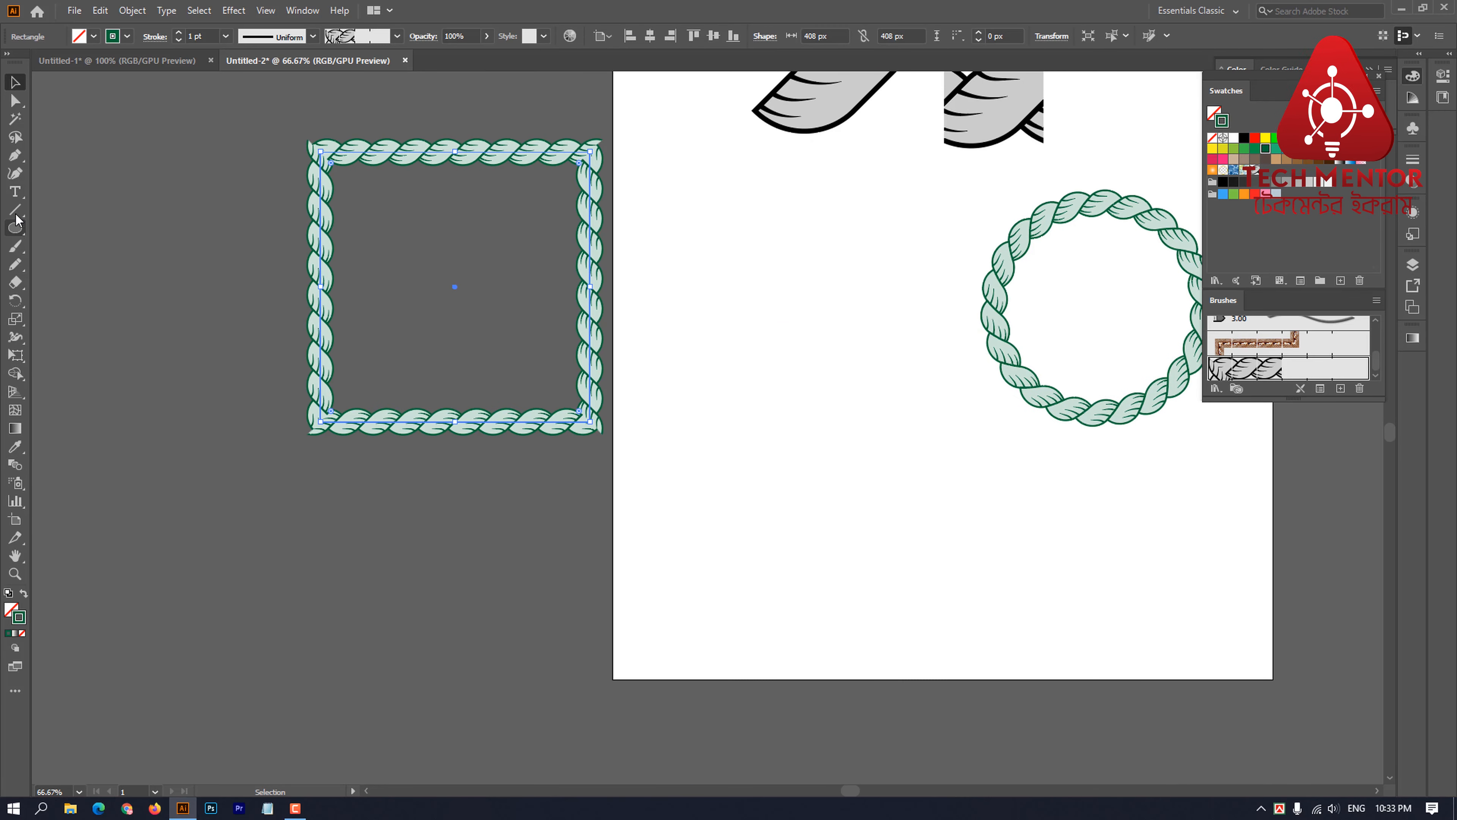
Step: Paint several freehand curved and letter-like rope strokes below the rope circle with the Paintbrush
click(15, 246)
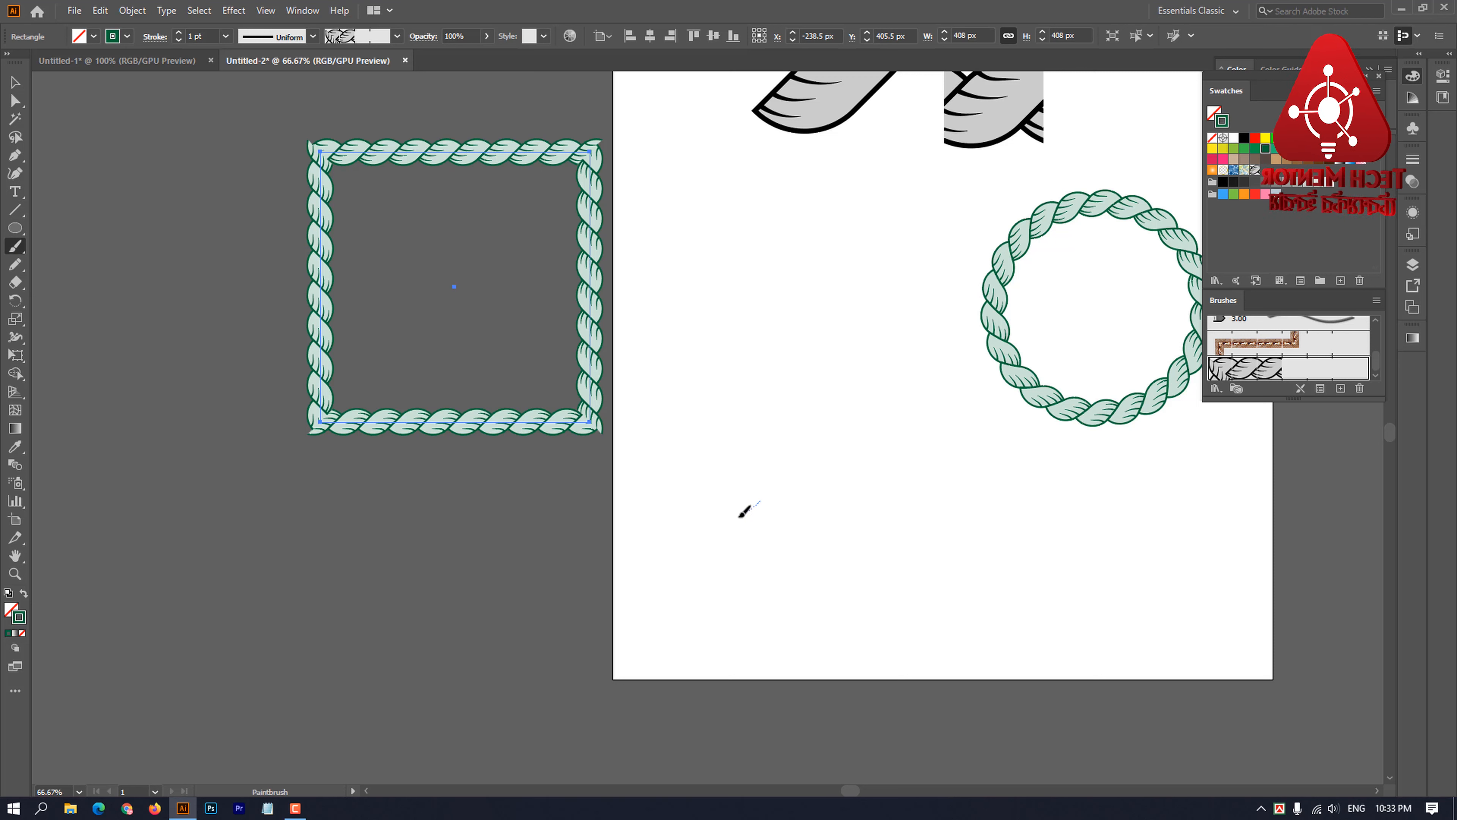
mouse_move(763, 505)
mouse_down()
mouse_move(806, 556)
mouse_move(719, 610)
mouse_move(930, 694)
mouse_up()
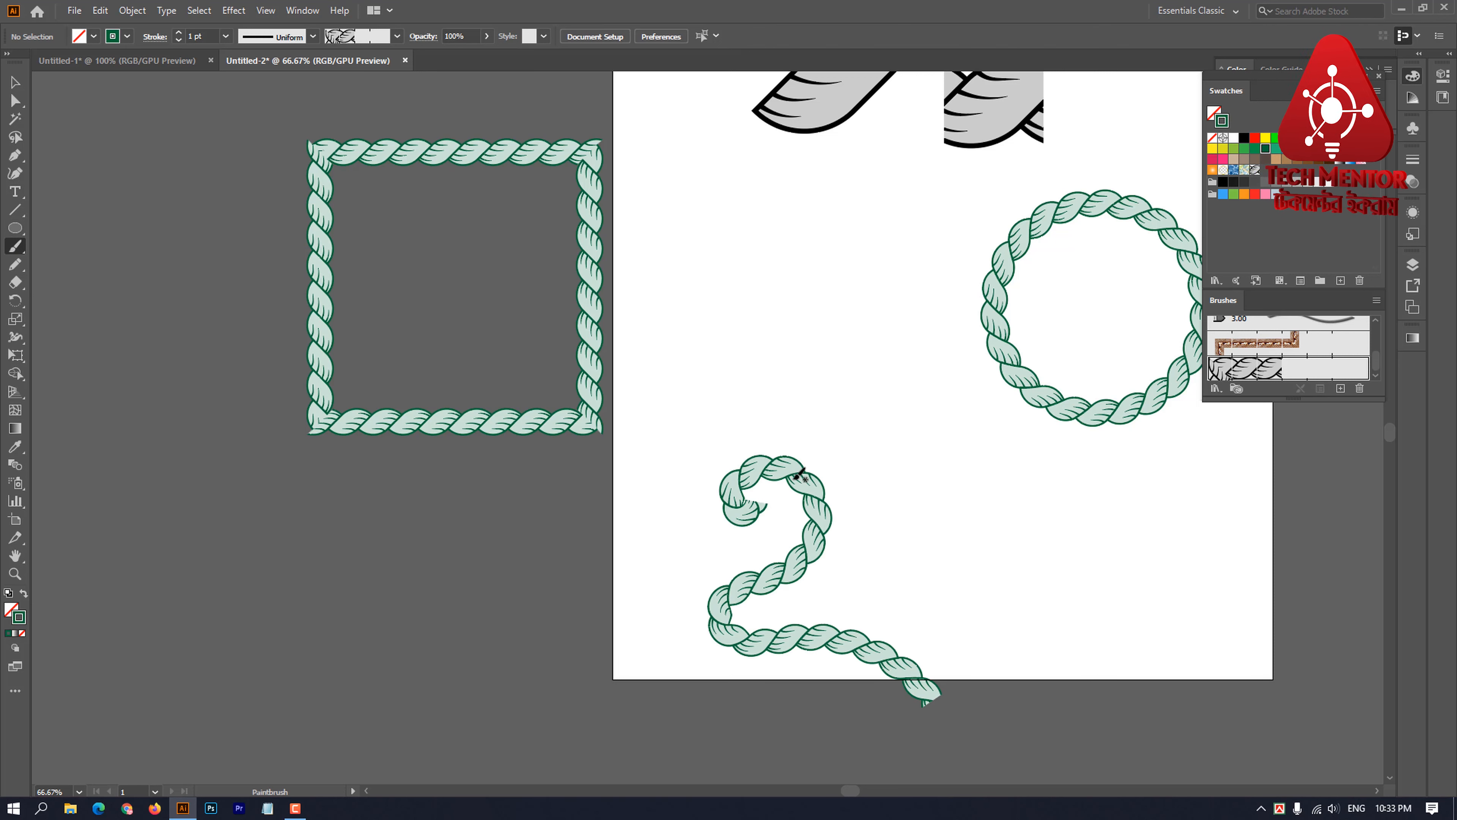
mouse_move(798, 476)
mouse_down()
mouse_move(812, 407)
mouse_move(711, 428)
mouse_up()
drag(498, 505, 498, 505)
mouse_move(826, 471)
mouse_down()
mouse_move(905, 472)
mouse_move(899, 595)
mouse_move(918, 572)
mouse_move(901, 483)
mouse_move(952, 483)
mouse_up()
mouse_move(1112, 514)
mouse_down()
mouse_move(740, 555)
mouse_move(662, 512)
mouse_up()
mouse_move(528, 451)
mouse_down()
mouse_move(559, 566)
mouse_move(557, 504)
mouse_move(585, 429)
mouse_move(635, 646)
mouse_up()
mouse_move(562, 598)
mouse_down()
mouse_move(548, 641)
mouse_move(537, 591)
mouse_up()
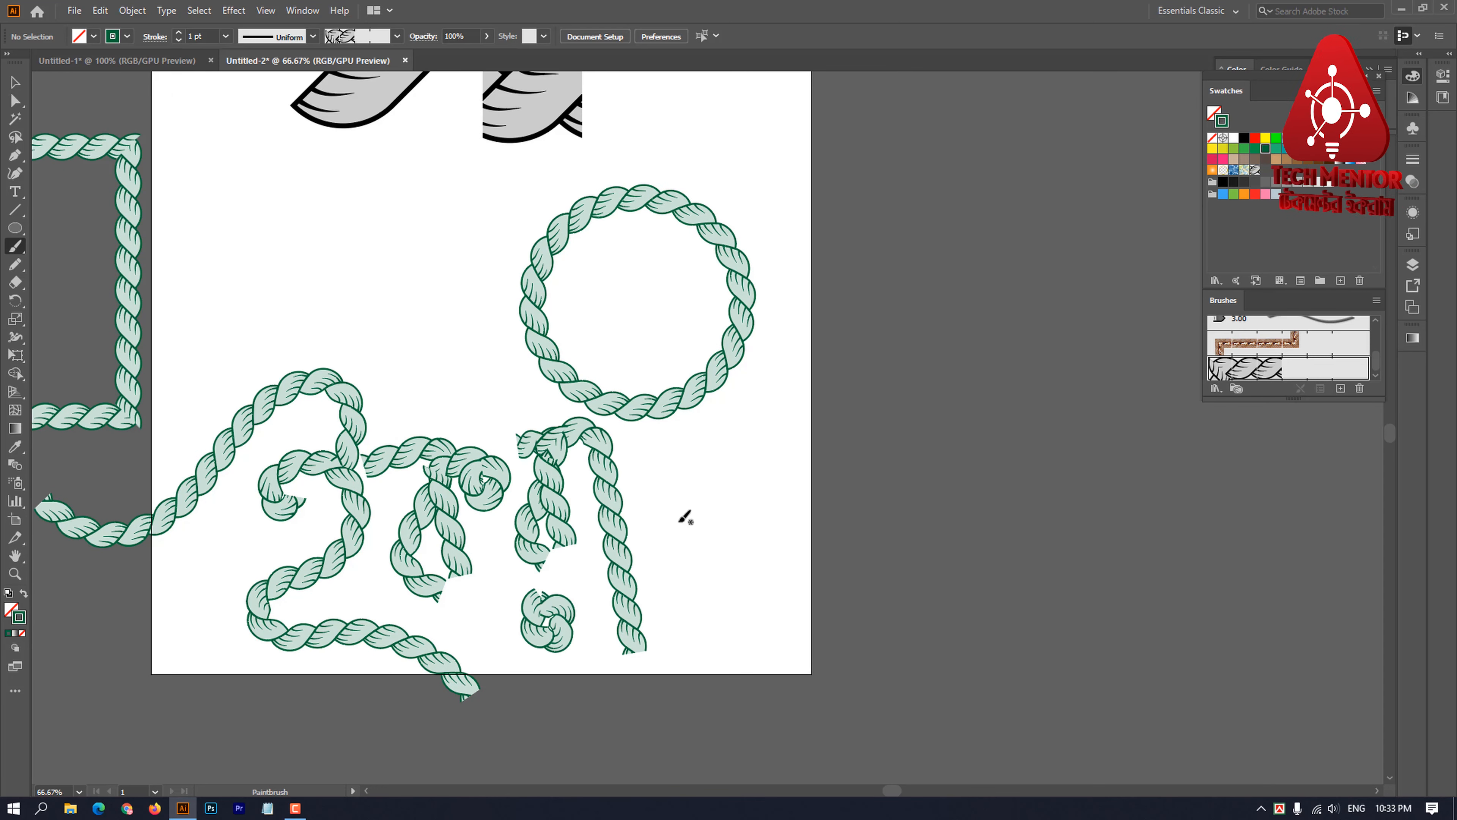
mouse_move(609, 428)
mouse_down()
mouse_move(733, 430)
mouse_move(759, 589)
mouse_move(756, 533)
mouse_move(895, 582)
mouse_up()
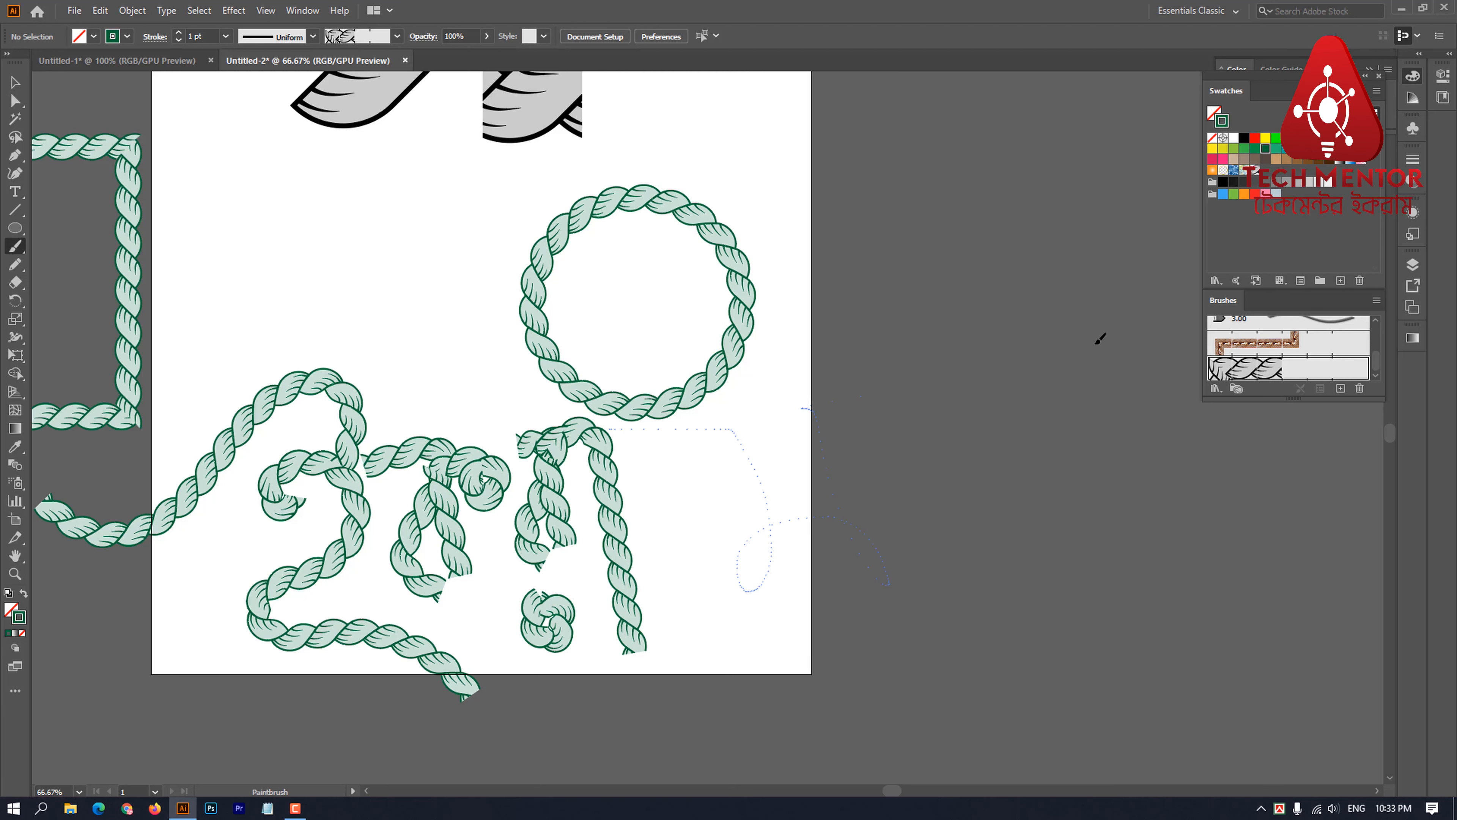
drag(1099, 338, 1099, 338)
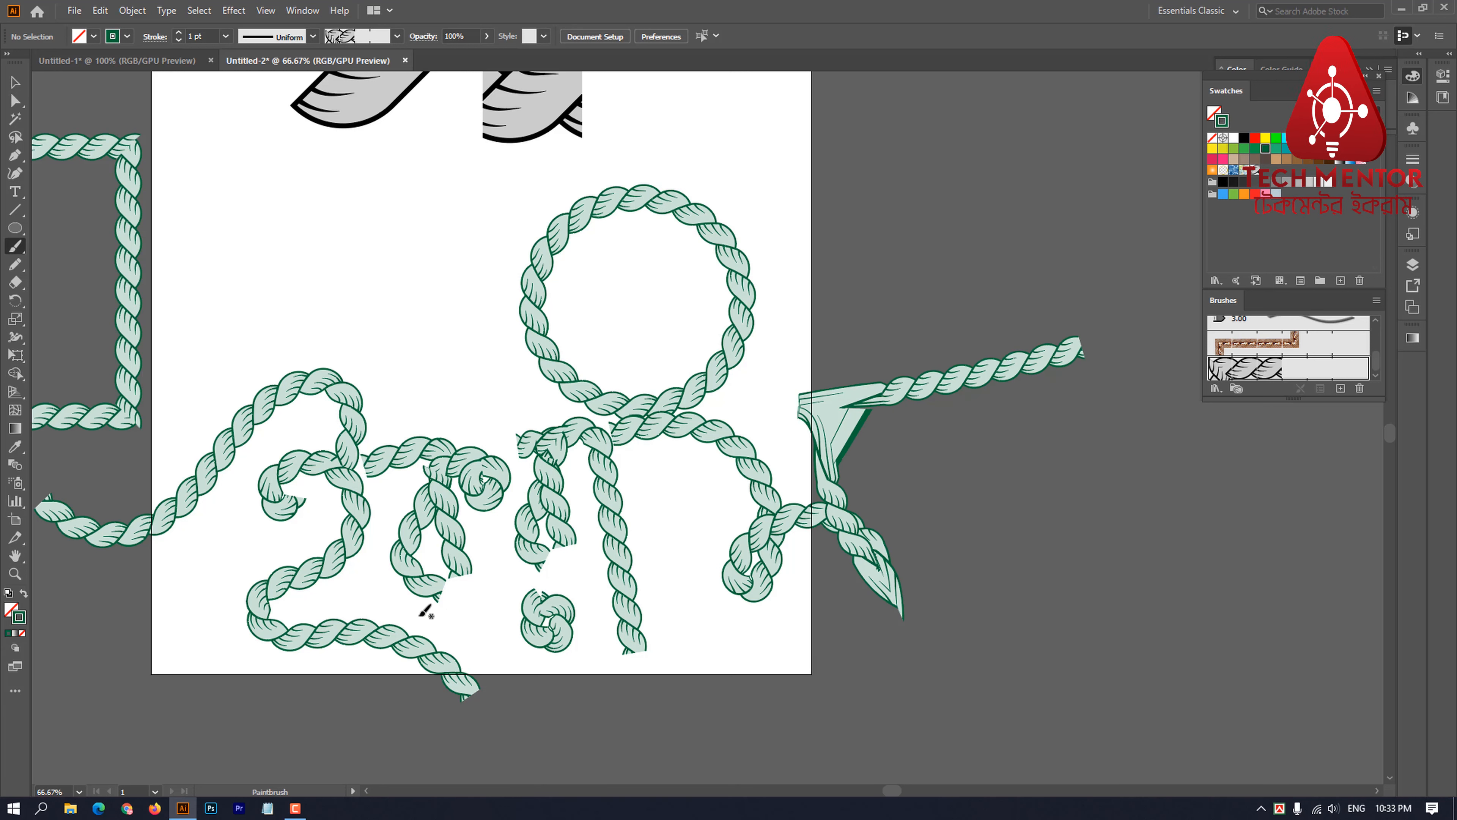
Step: Delete all the freehand rope strokes and the rope circle, keeping the rope square and the looping rope
key(ctrl+minus)
key(ctrl+minus)
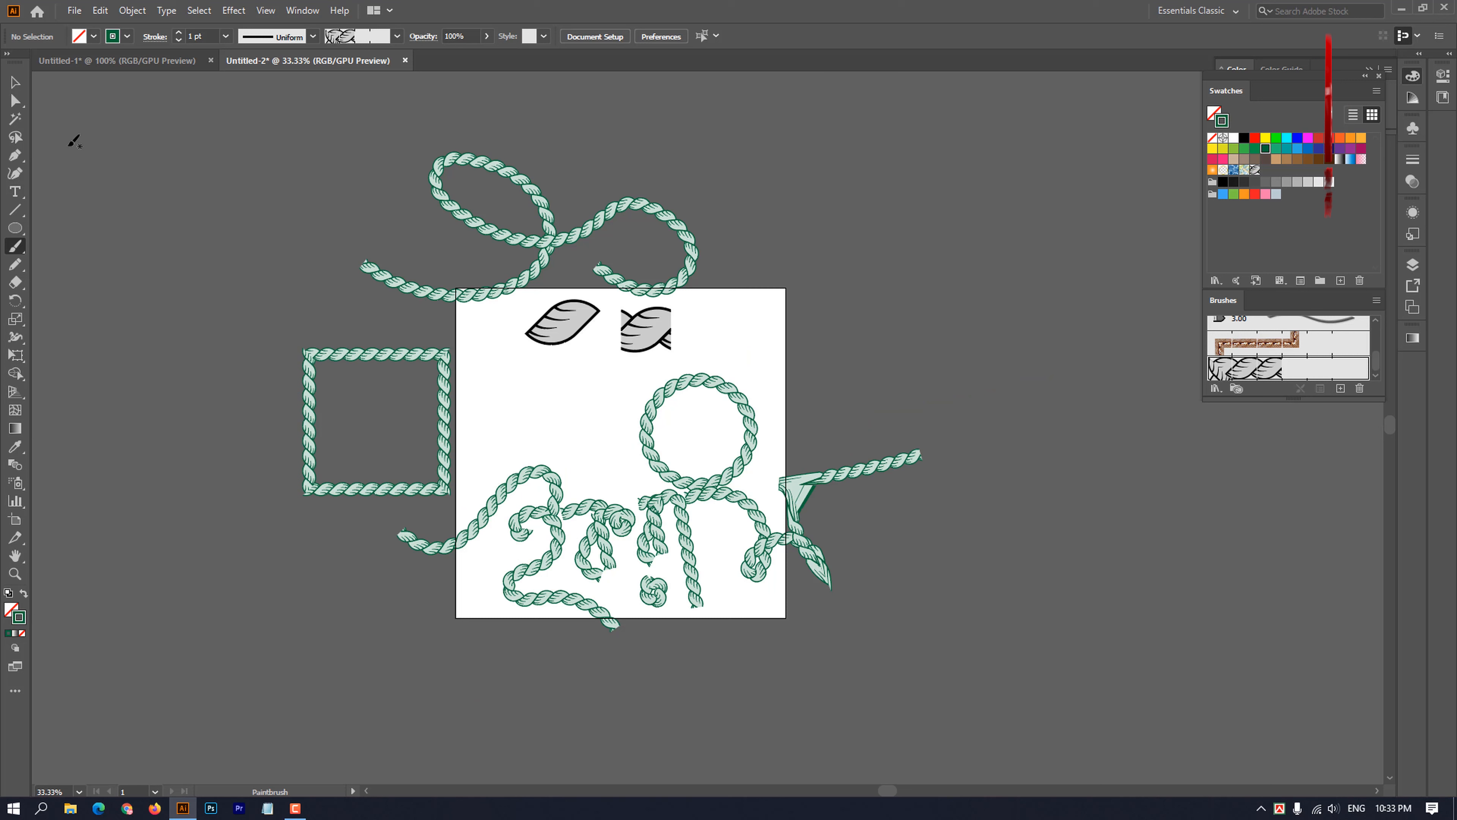
click(15, 82)
drag(516, 554, 968, 662)
key(Delete)
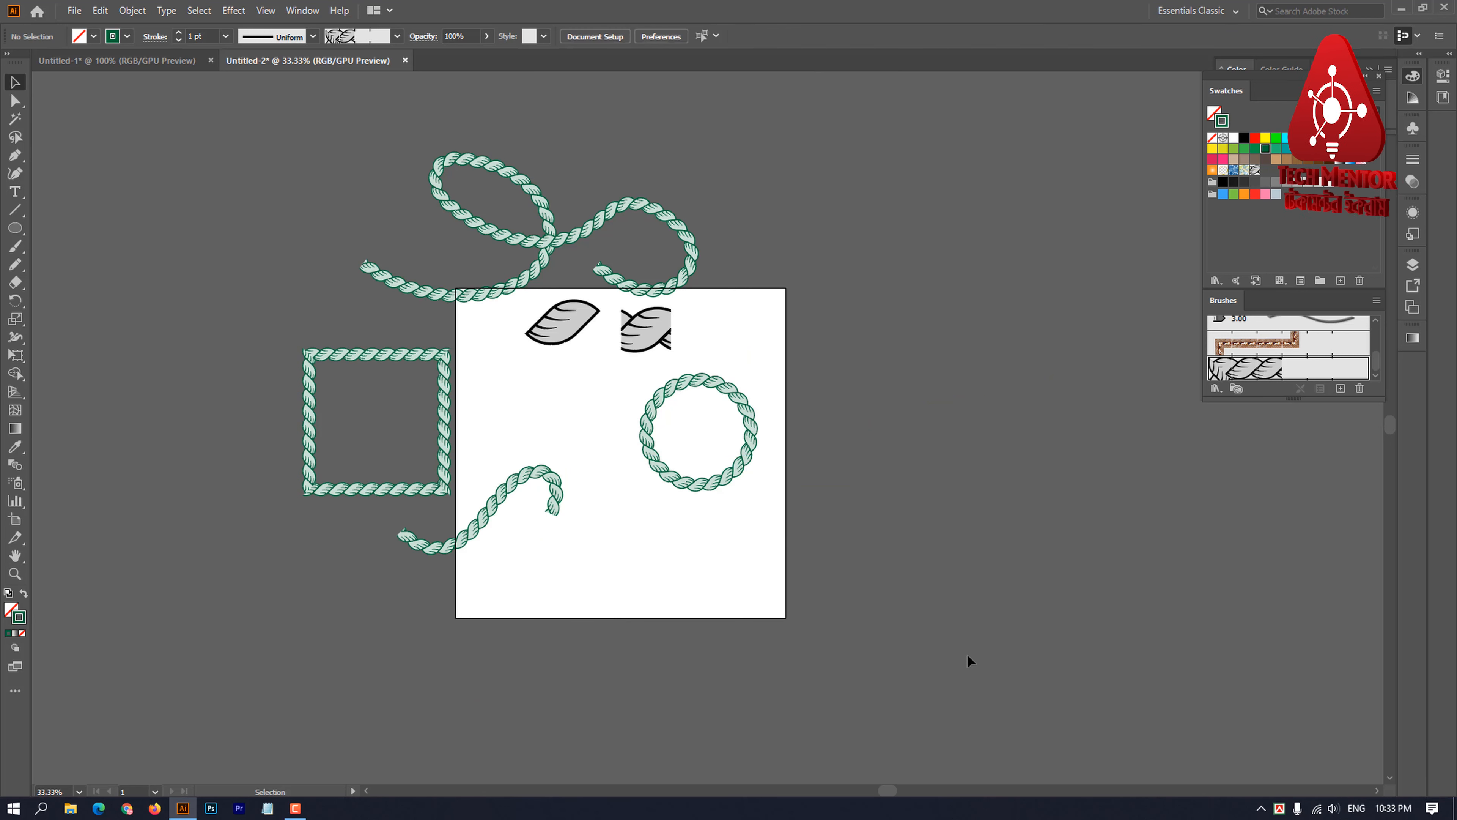
drag(521, 447, 701, 569)
key(Delete)
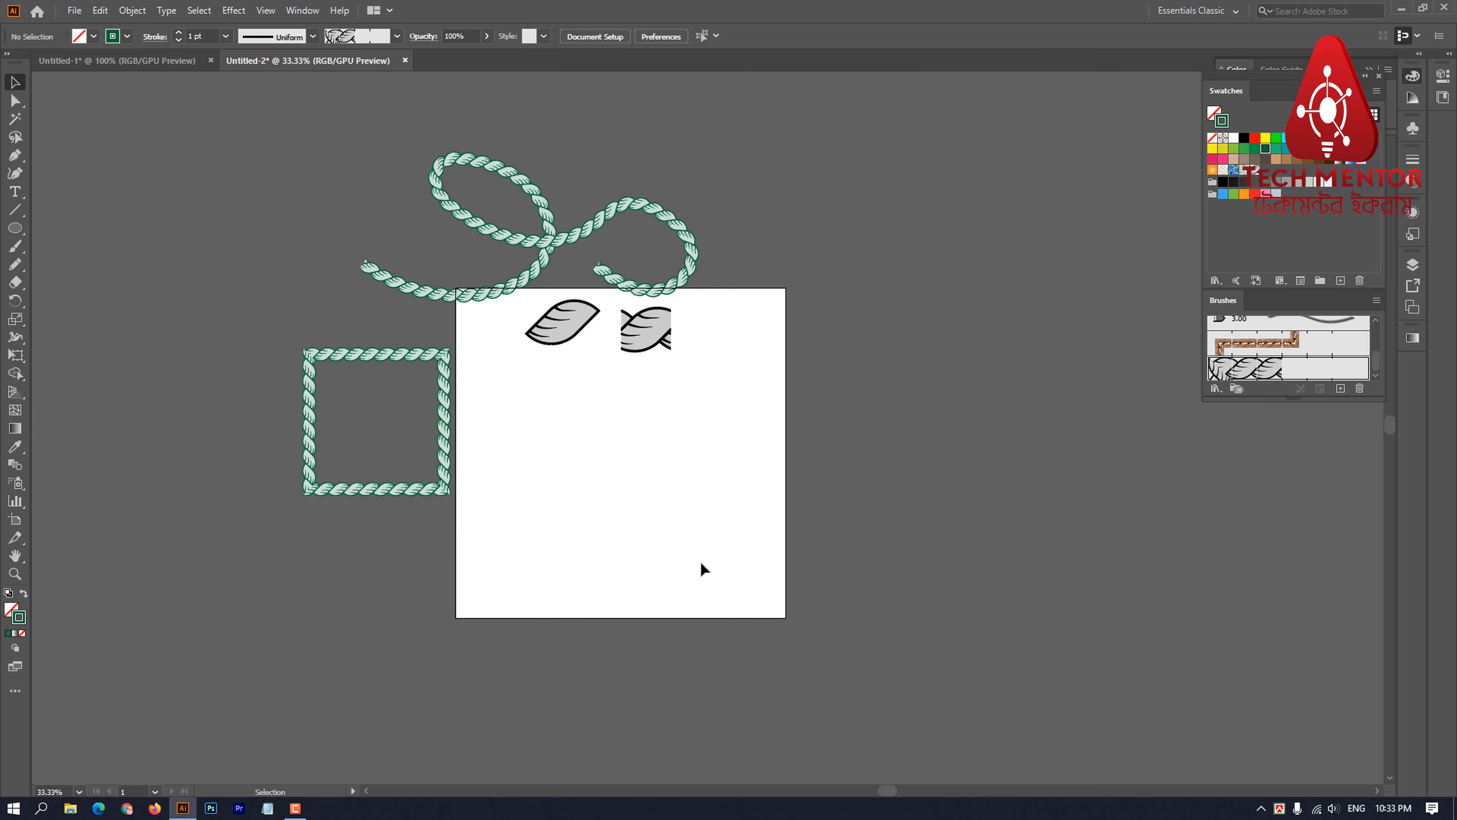
Step: Move the green looping rope back onto the artboard below the leaf and the trimmed tile
scroll(635, 509, up, 1)
drag(348, 378, 331, 385)
drag(480, 149, 604, 474)
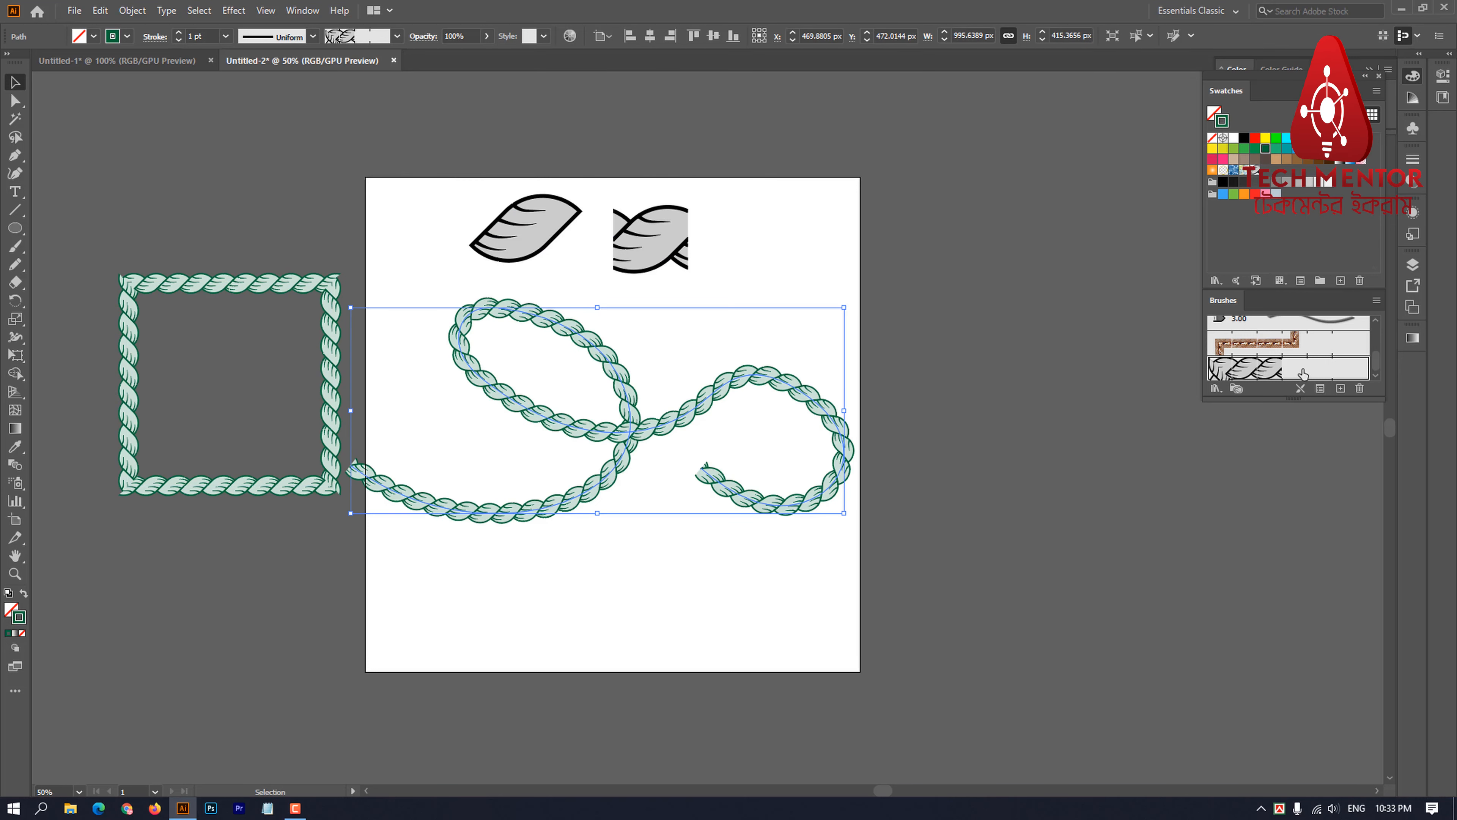
Step: Reduce the rope pattern brush's scale slightly and apply the change to the existing rope strokes
double_click(1256, 374)
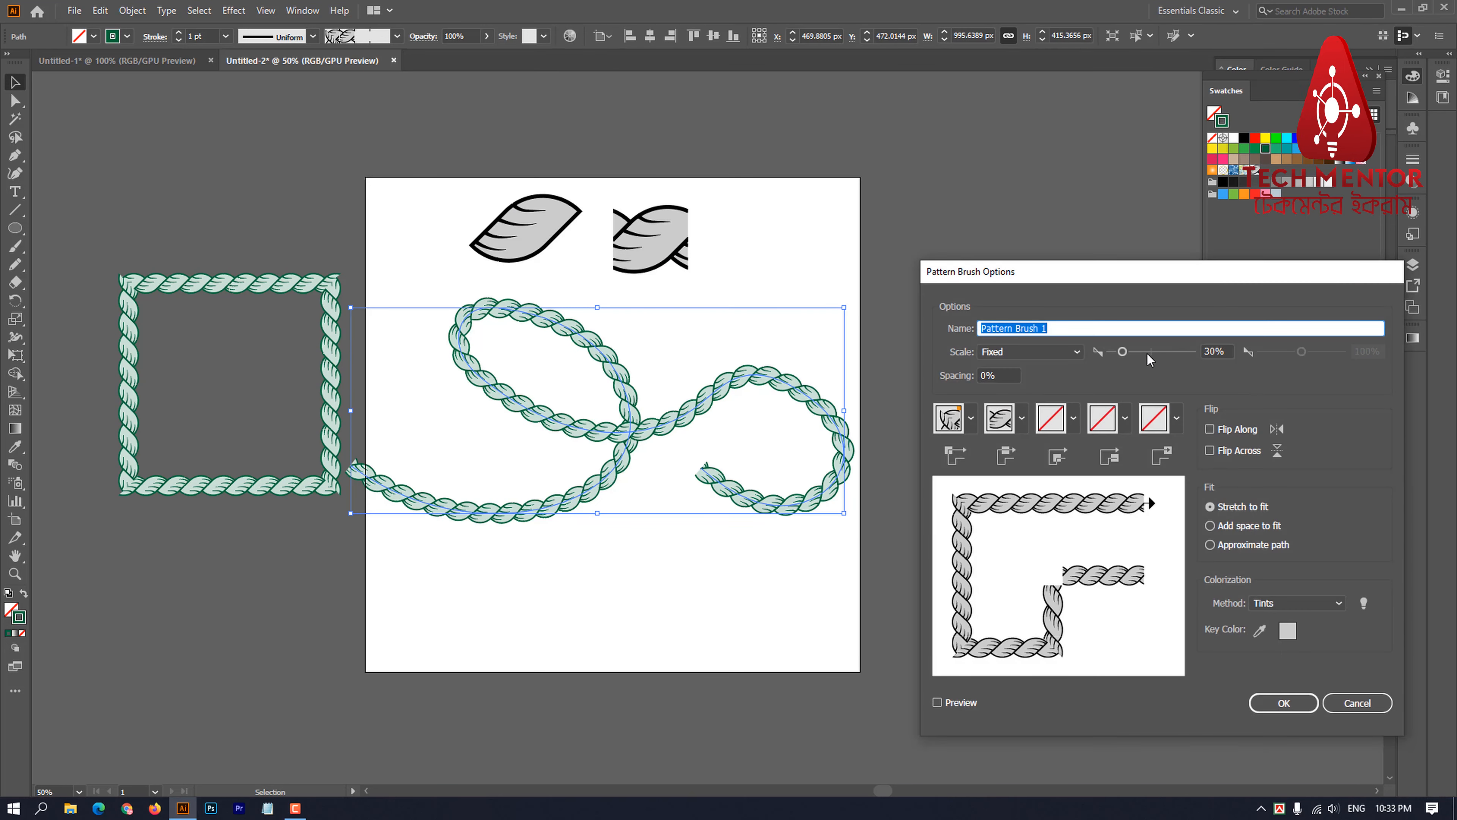
drag(1122, 352, 1119, 352)
click(1284, 702)
click(648, 439)
click(676, 551)
scroll(676, 368, up, 1)
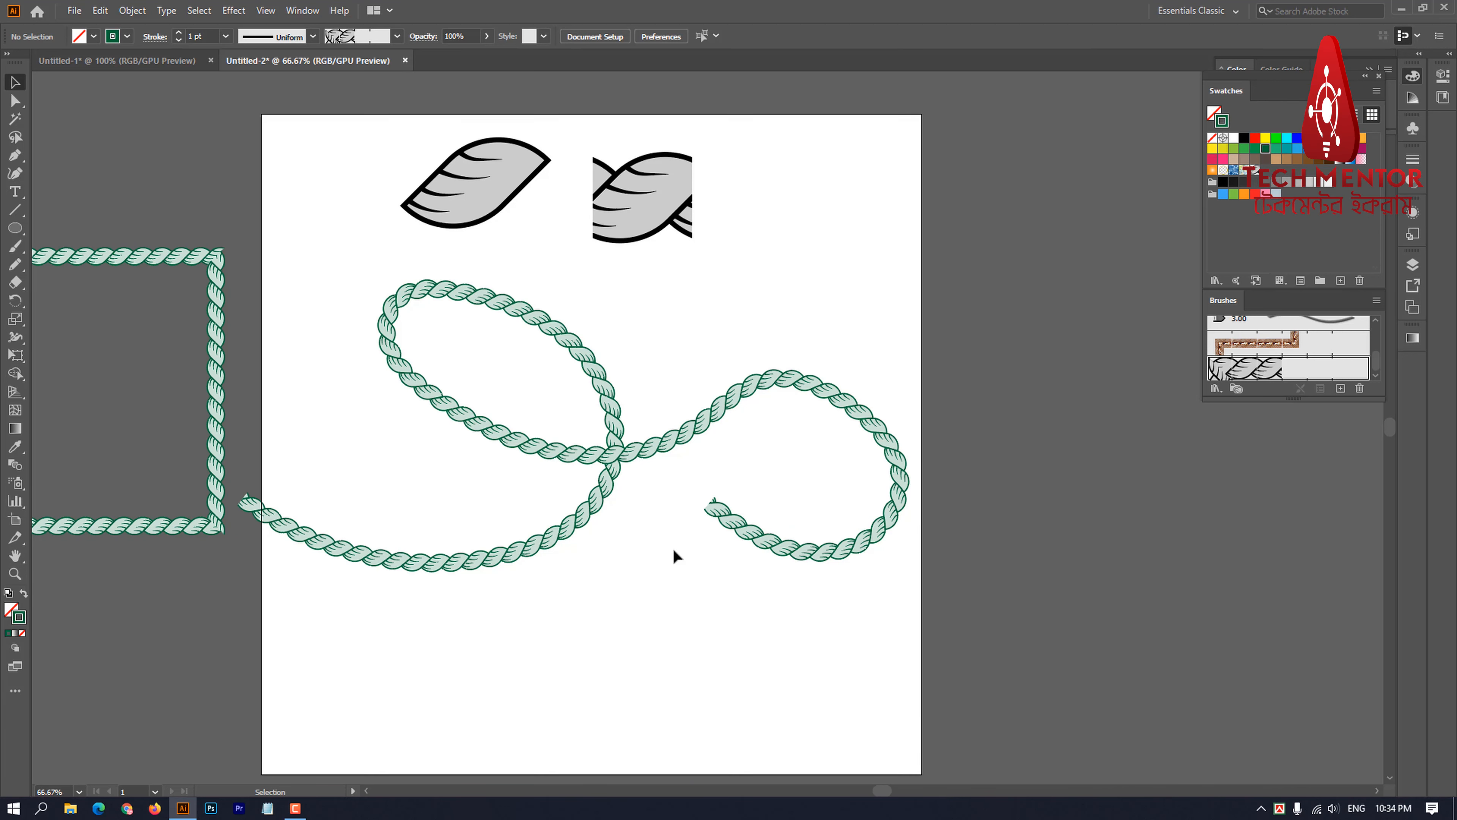